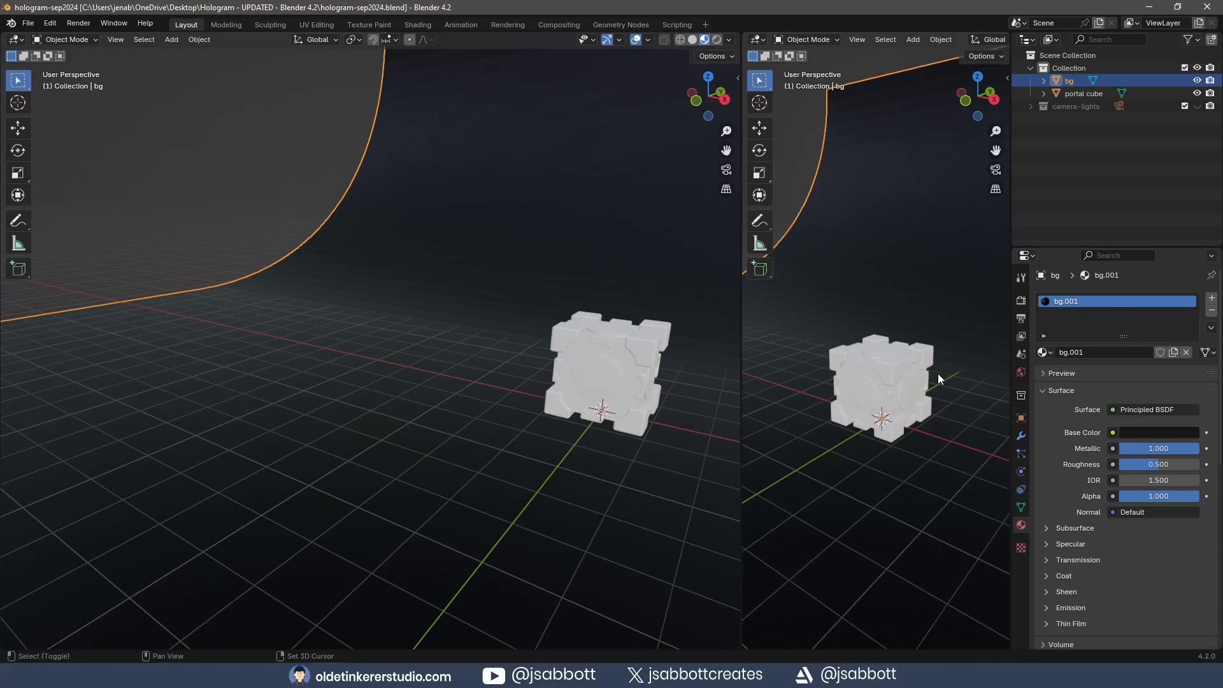
Step: Change the larger 3D viewport into a Shader Editor with its side panel hidden
scroll(898, 365, "up", 3)
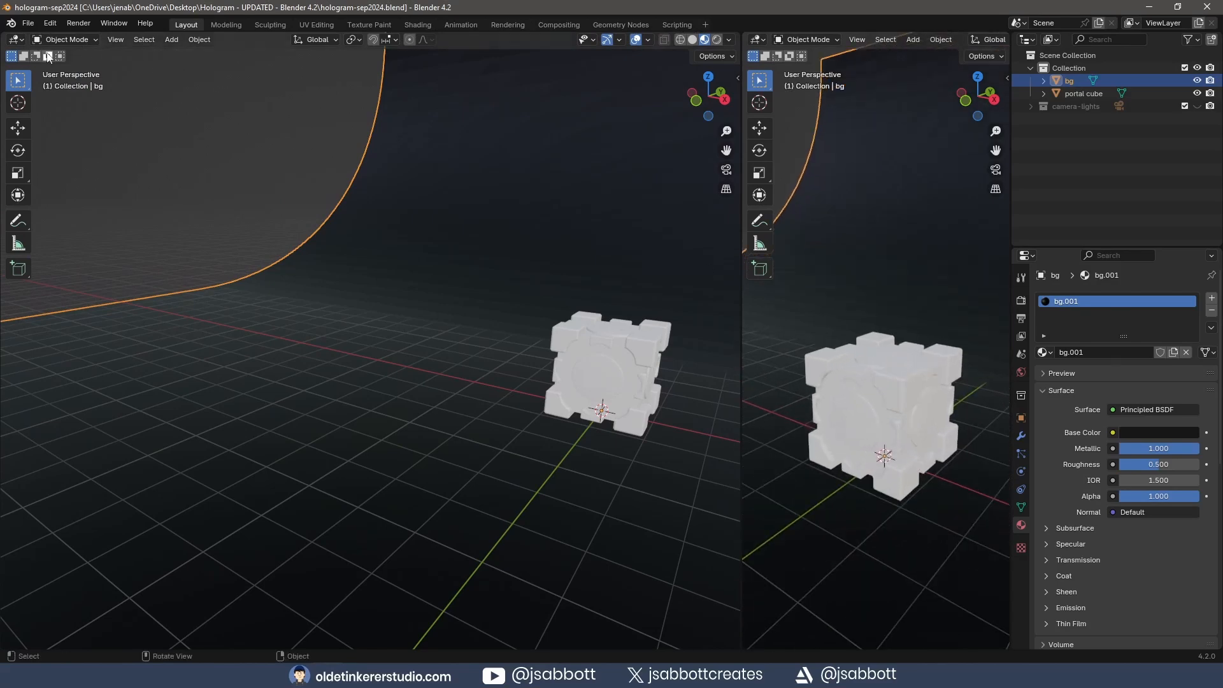
left_click(17, 40)
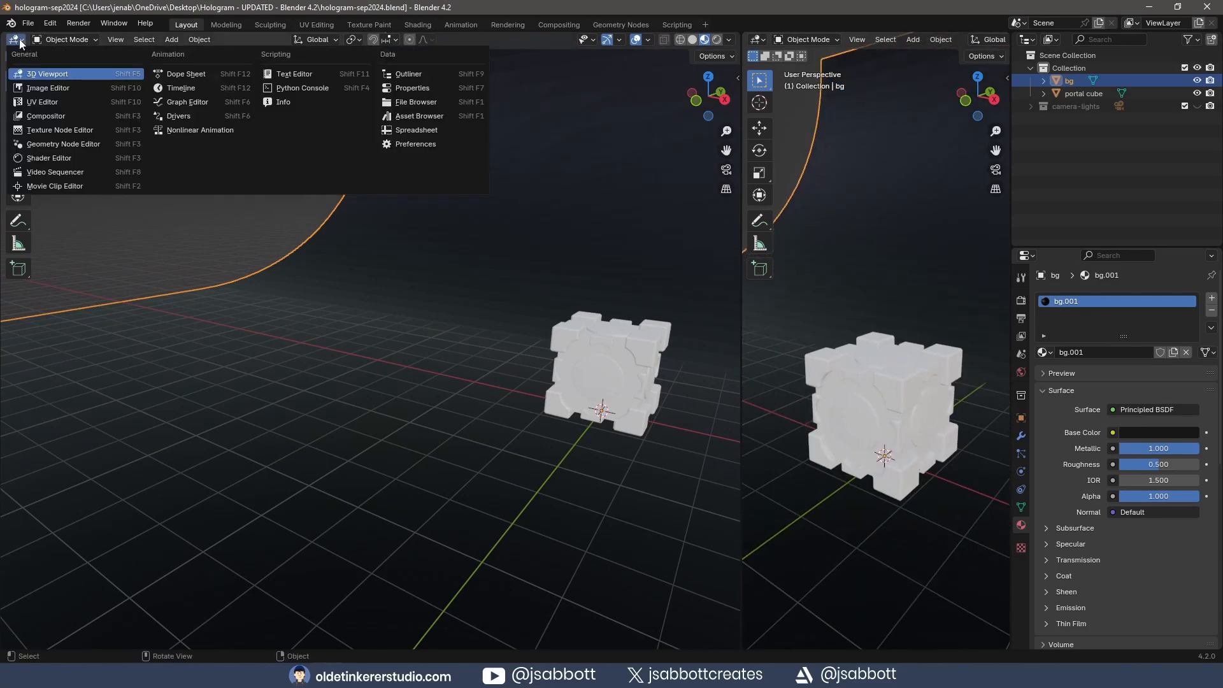
left_click(63, 158)
key("n")
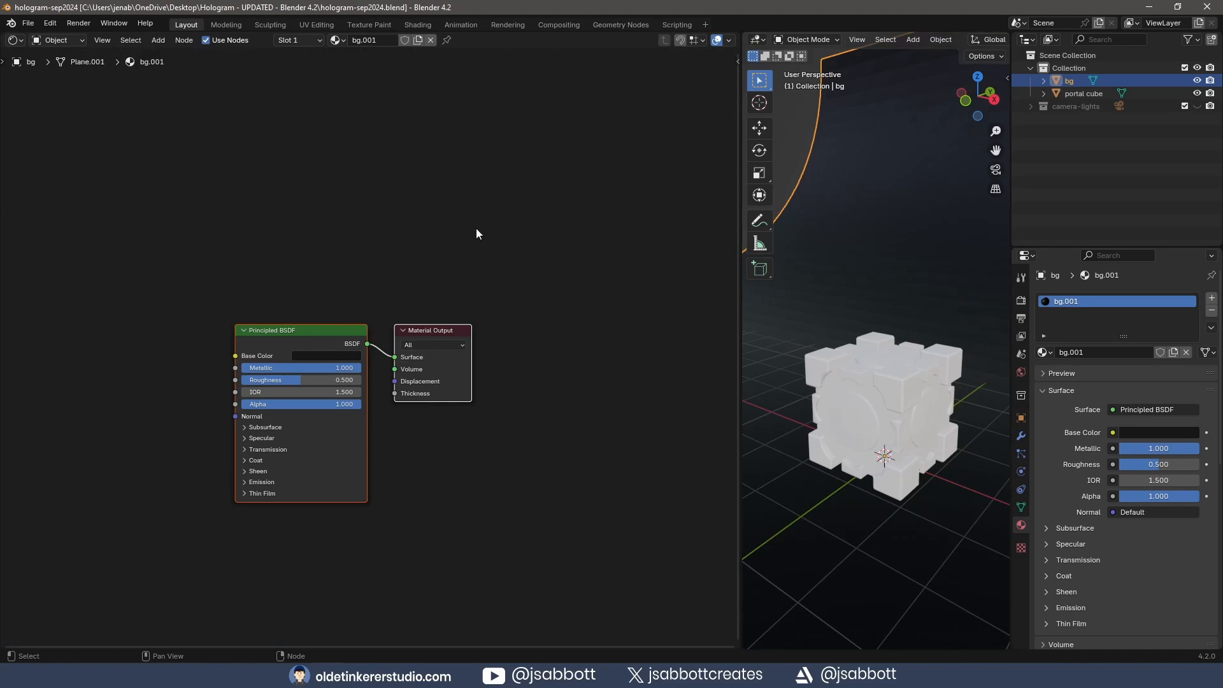
middle_click_drag(417, 190, 494, 172)
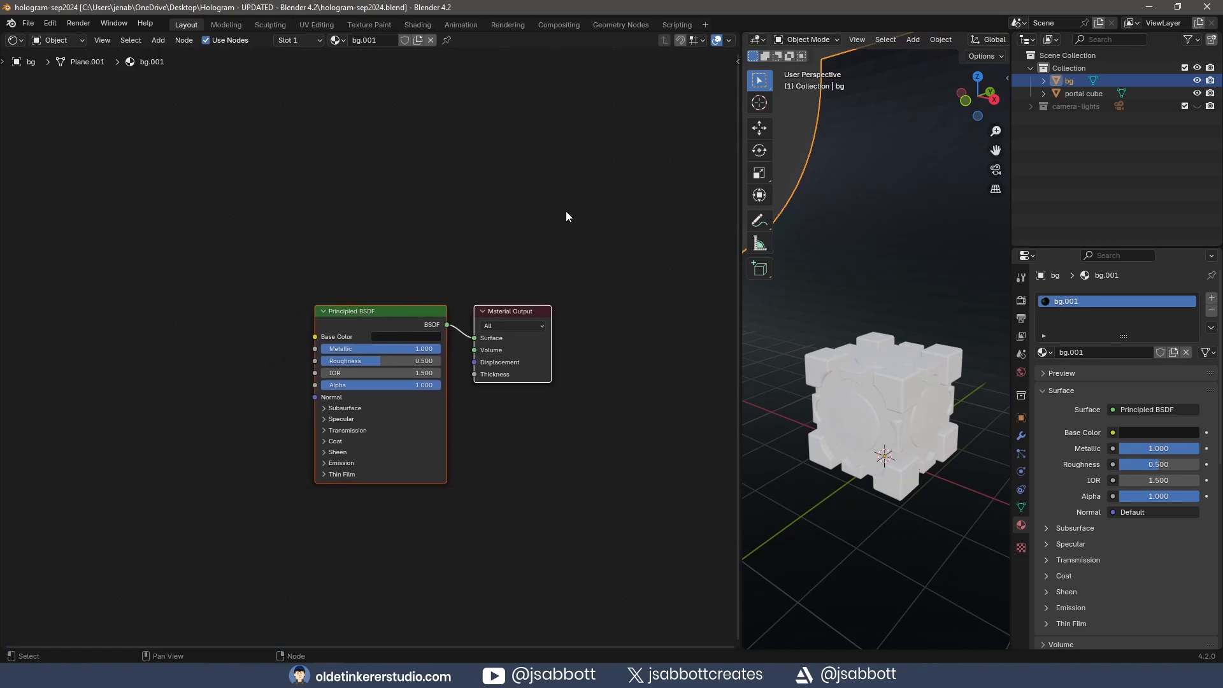
Step: Create a new material named hologram on the portal cube and use Material Preview shading in the viewport
left_click(857, 379)
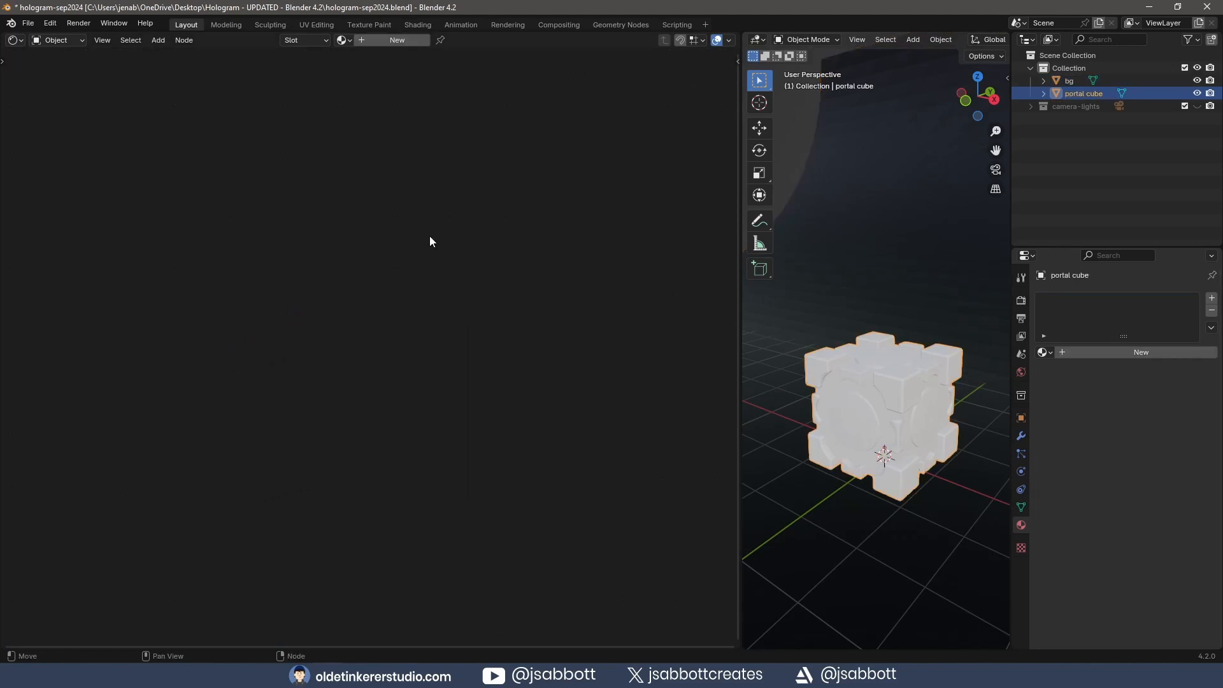
left_click(385, 40)
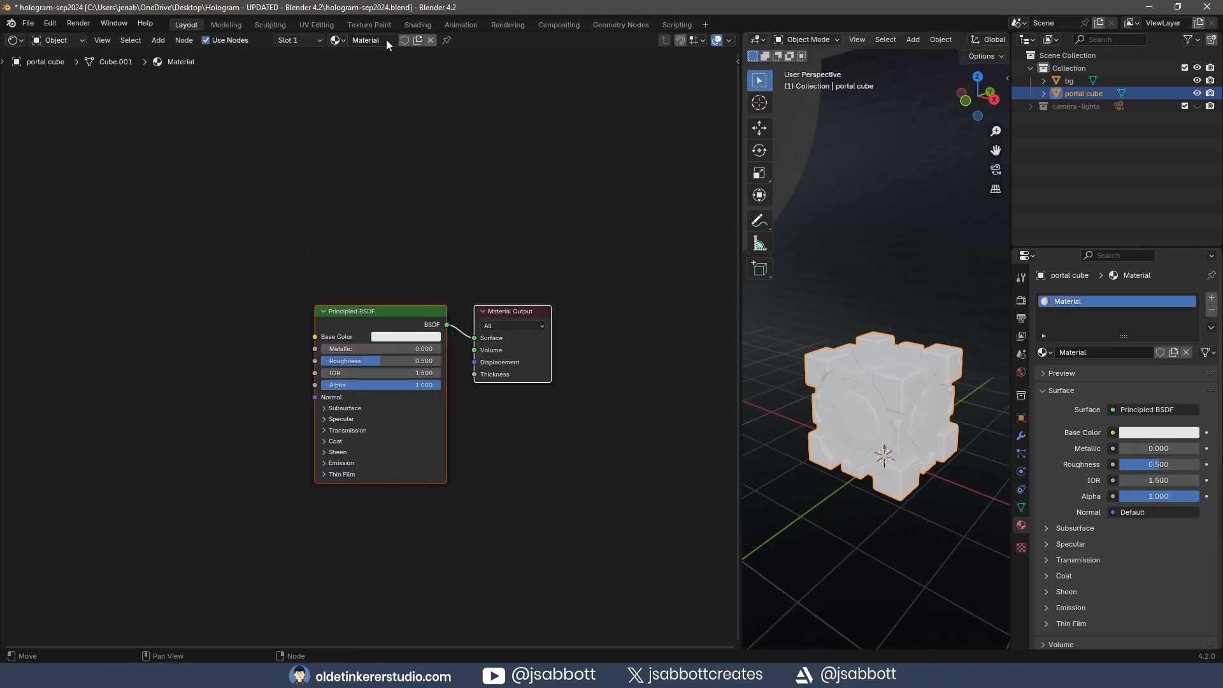
type("hologram")
key("Return")
key("z")
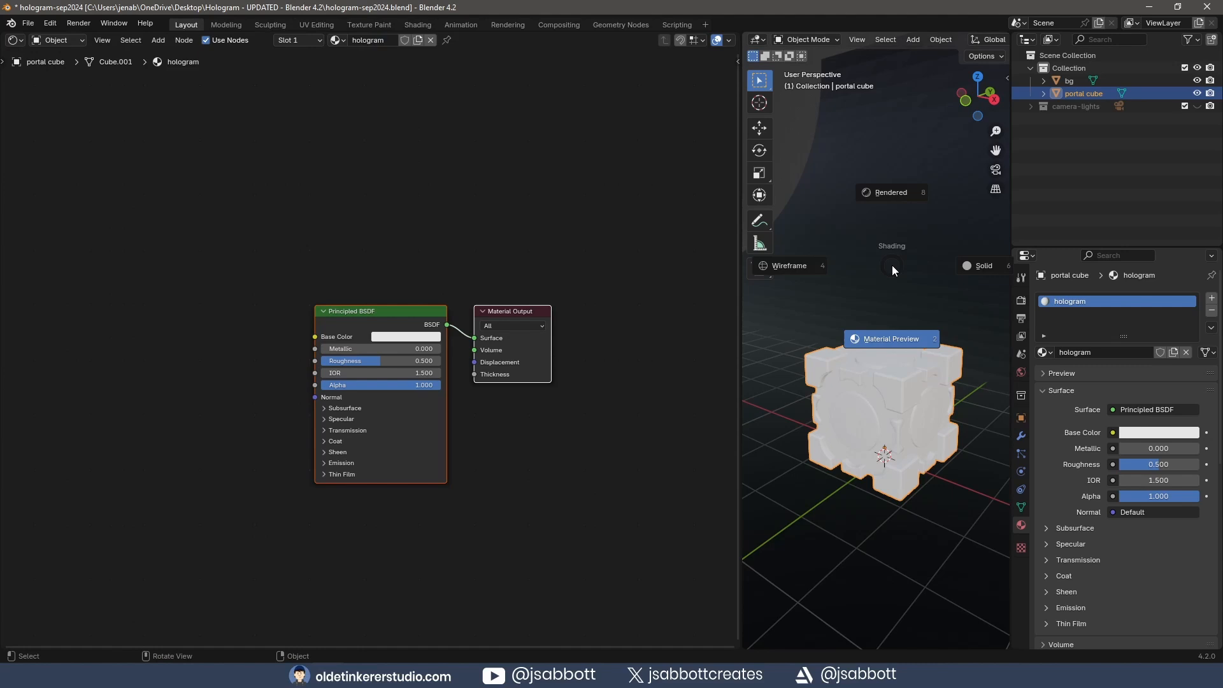
left_click(889, 343)
Step: Replace the Principled BSDF with an Emission shader connected to the Material Output's Surface
left_click(384, 311)
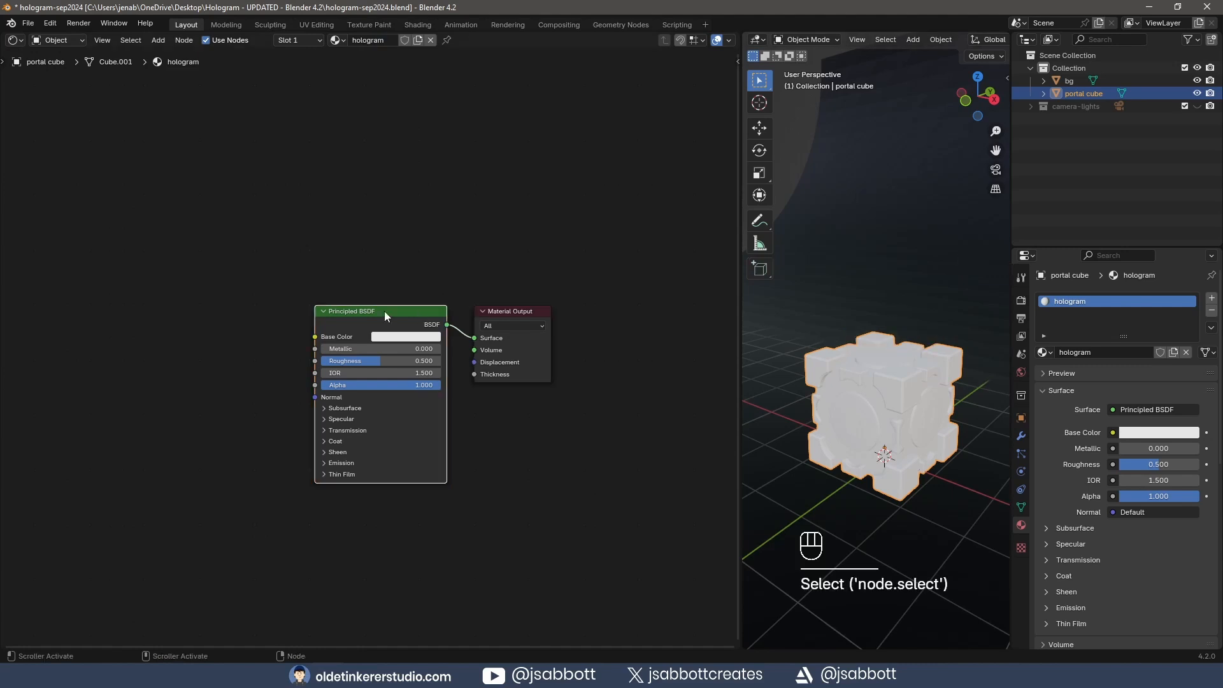
key("Delete")
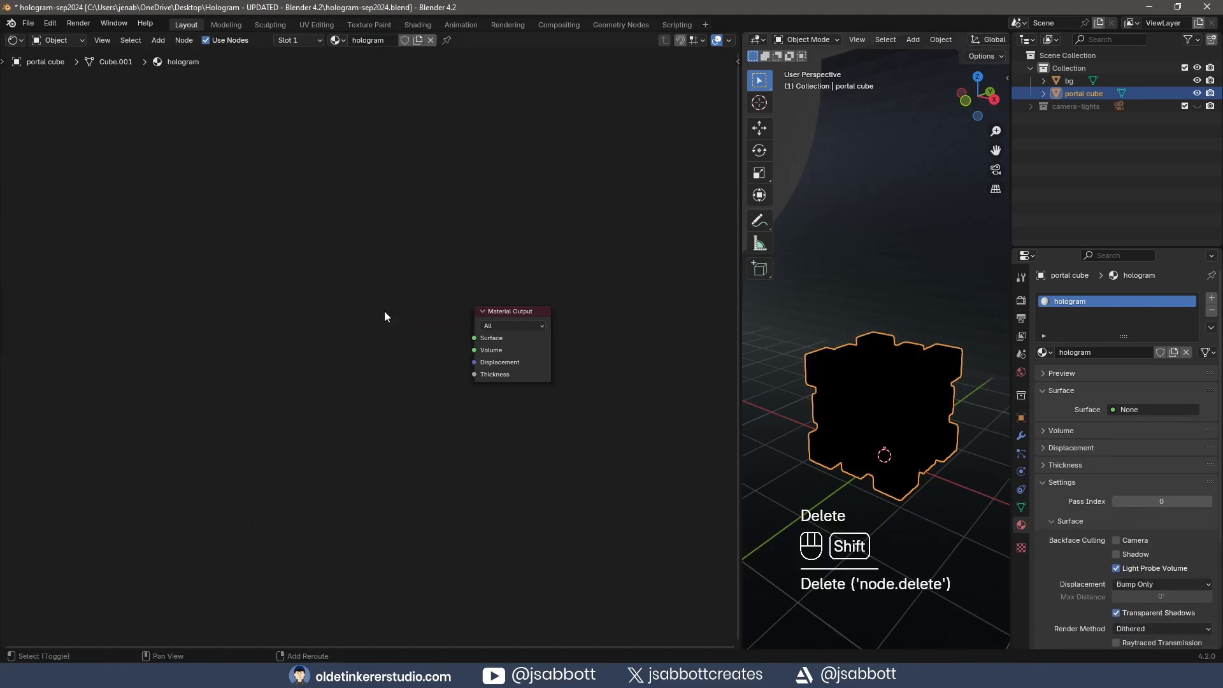
key("shift+a")
mouse_move(366, 385)
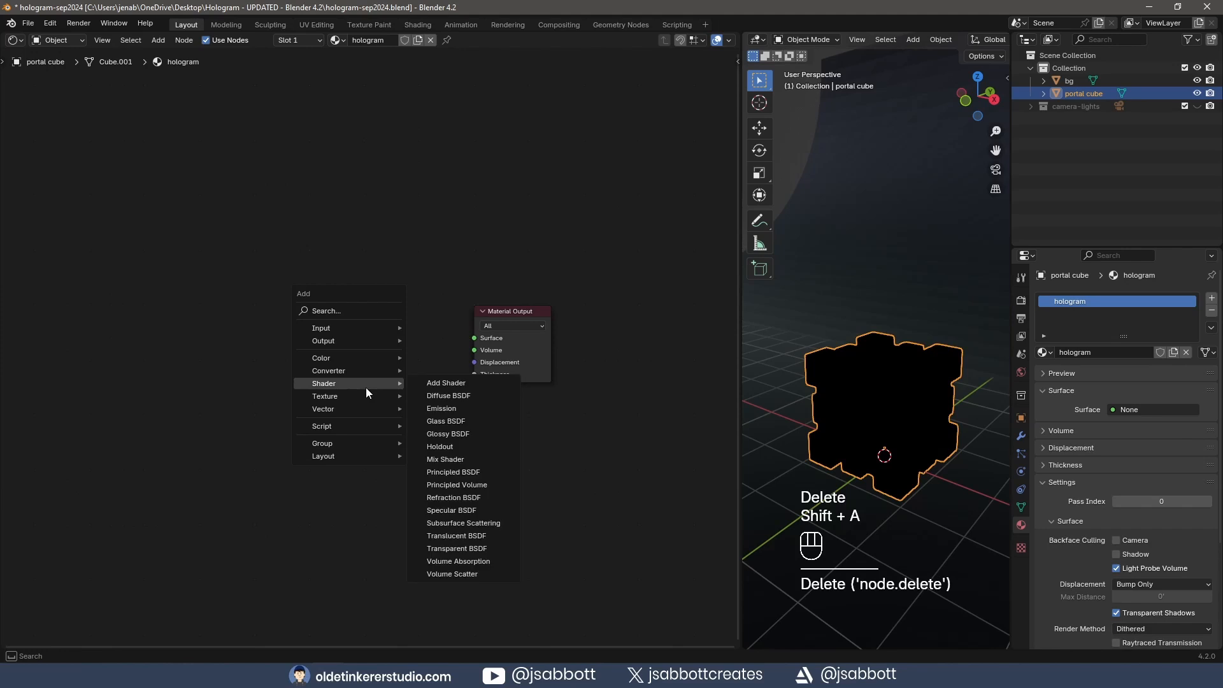
left_click(453, 409)
left_click(348, 320)
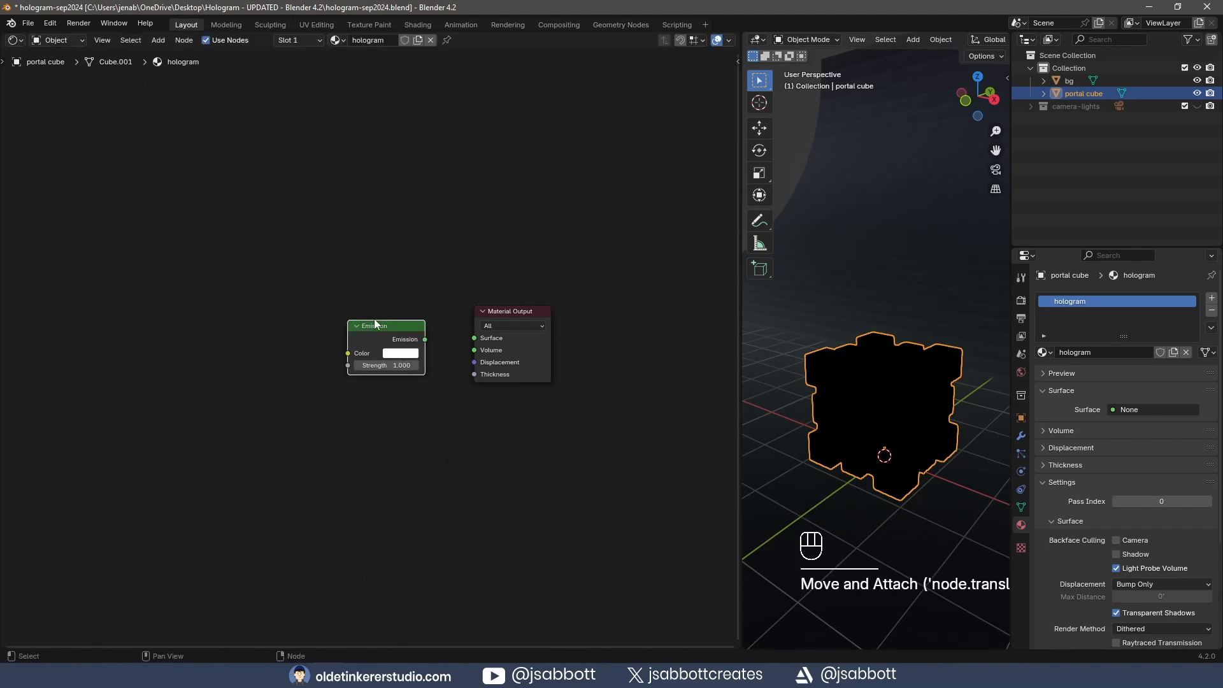
left_click_drag(426, 338, 474, 338)
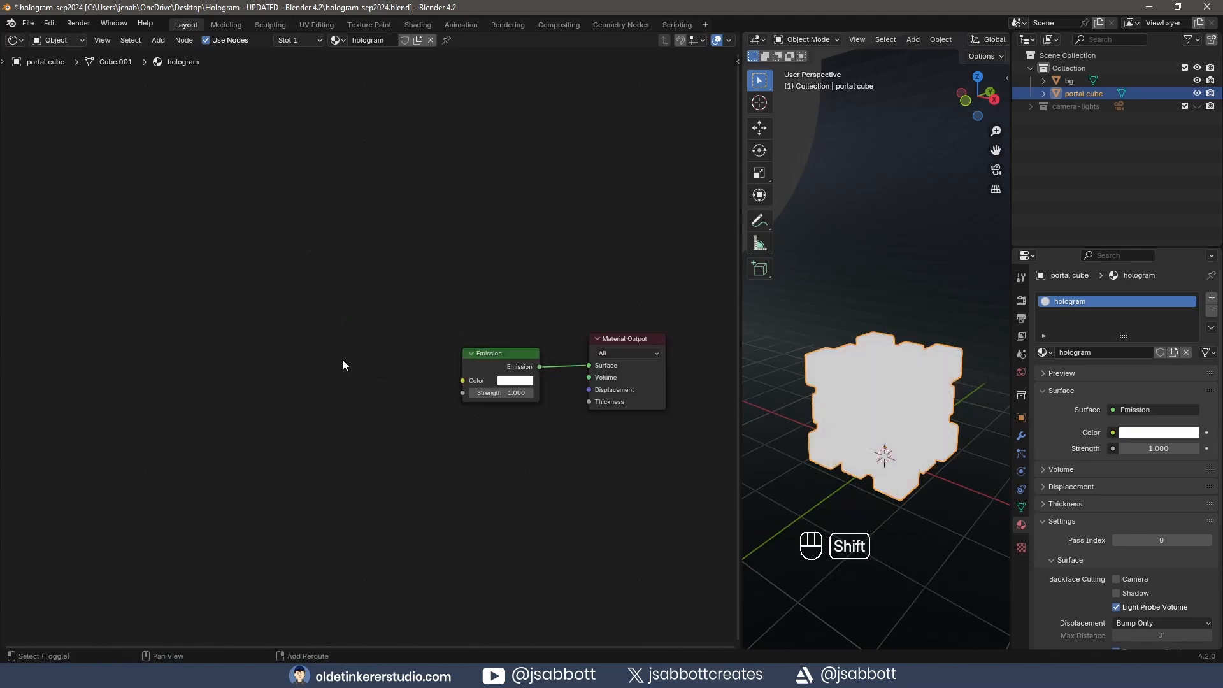
Step: Add a Noise Texture node ahead of the Emission node, leaving room between them
key("shift+a")
mouse_move(342, 363)
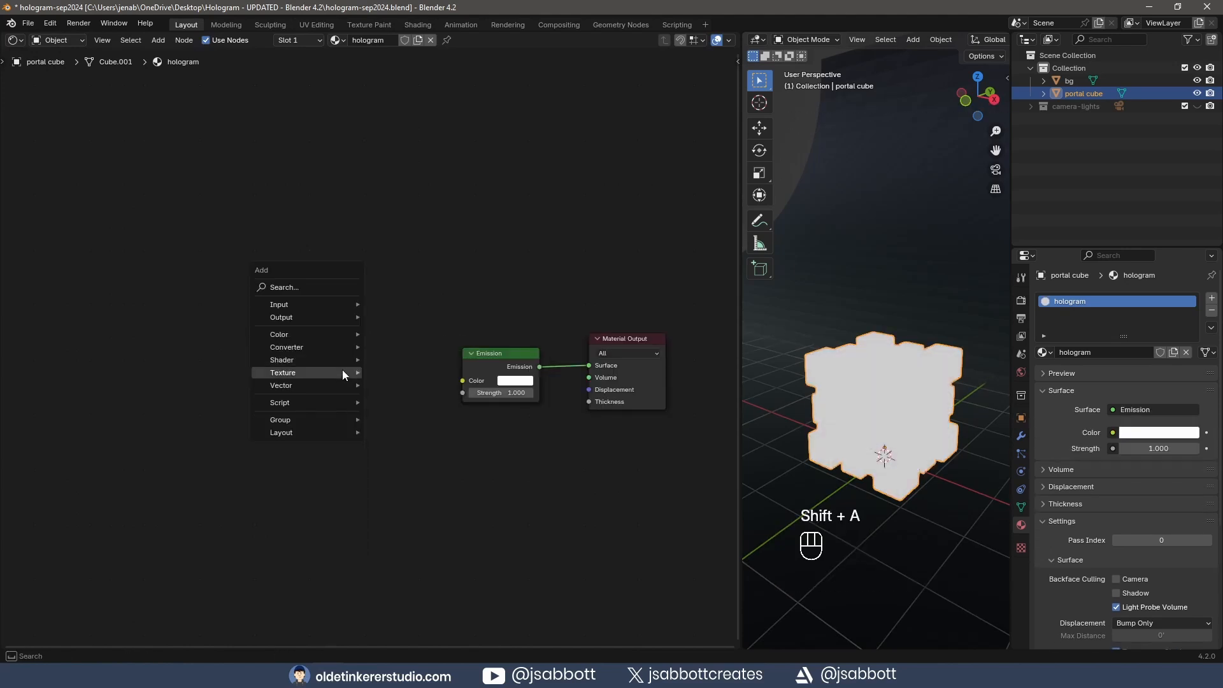
left_click(412, 491)
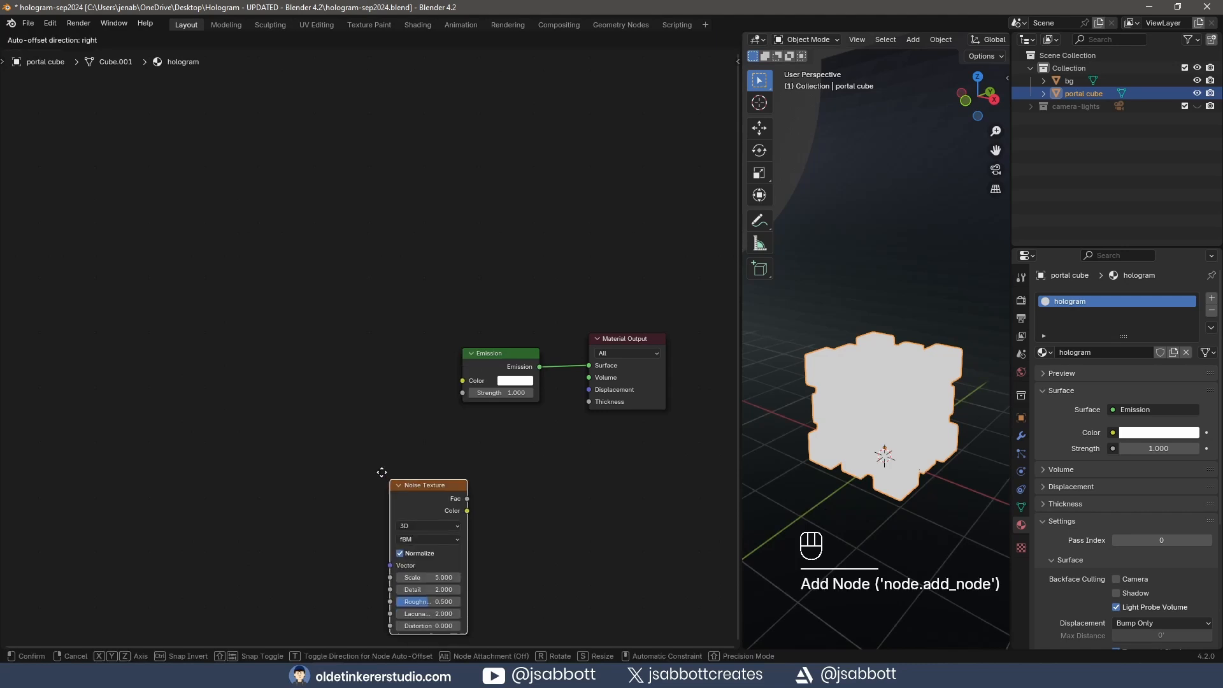
left_click(220, 350)
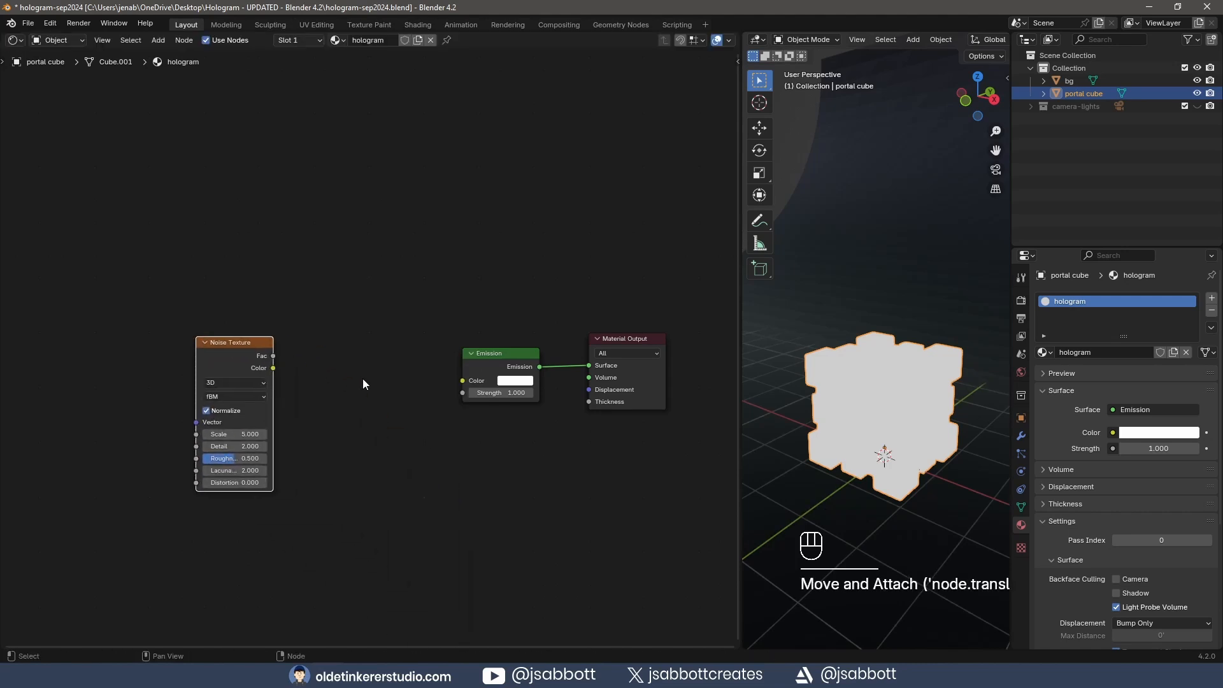
Step: Add a Math node between the Noise Texture and Emission, and link the noise Fac output to its first Value
key("shift+a")
mouse_move(344, 354)
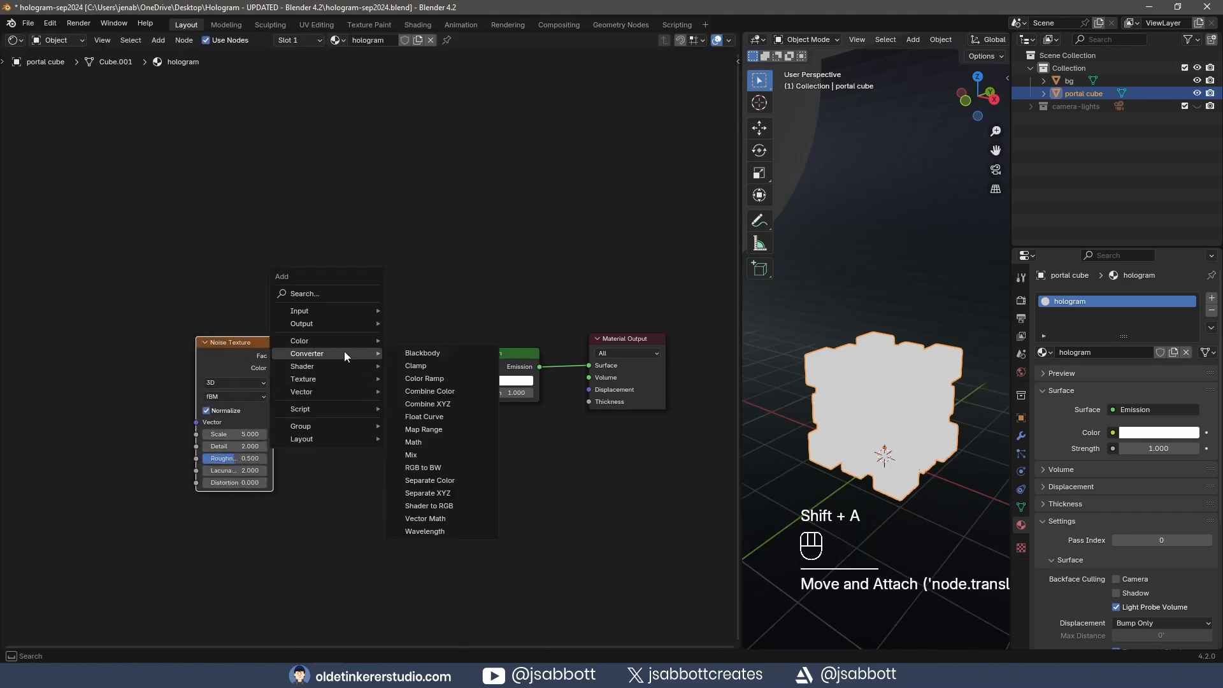
left_click(424, 442)
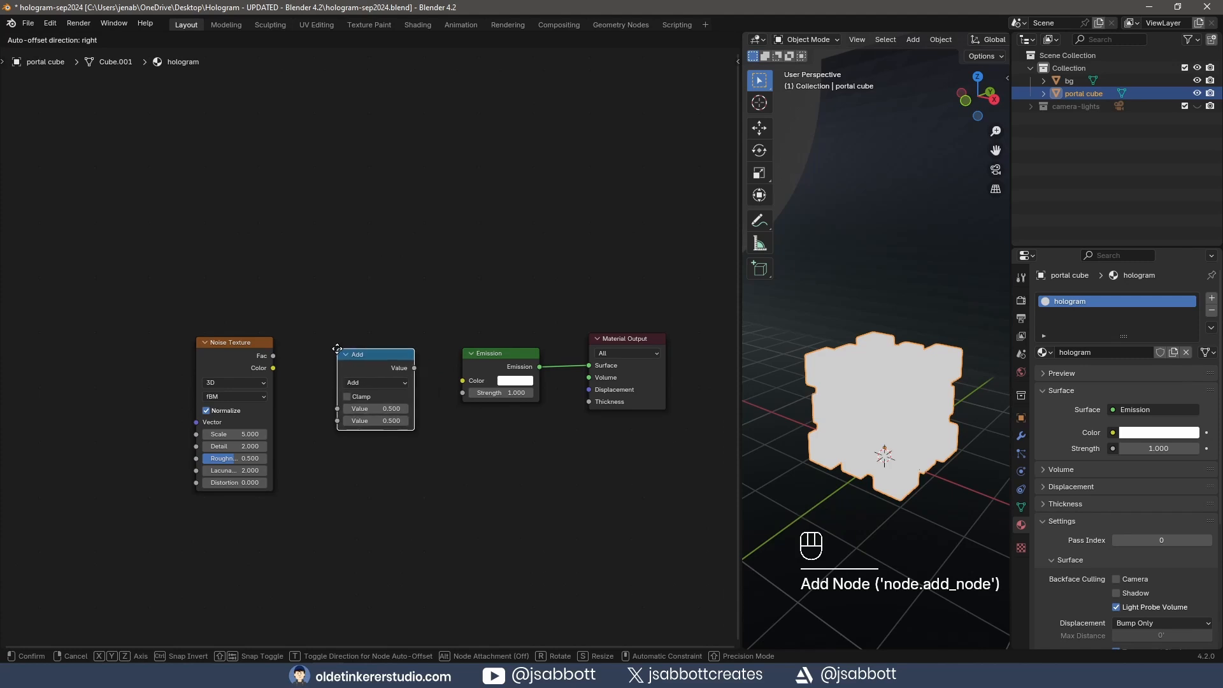
left_click(334, 349)
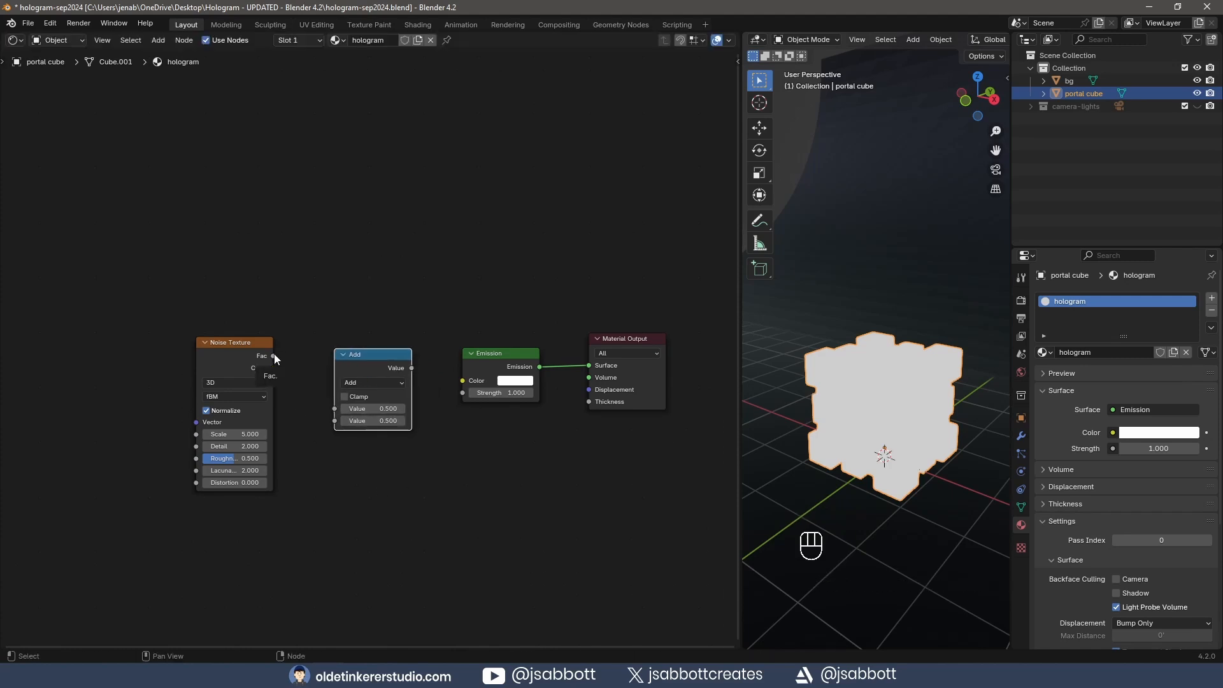
left_click_drag(274, 356, 334, 409)
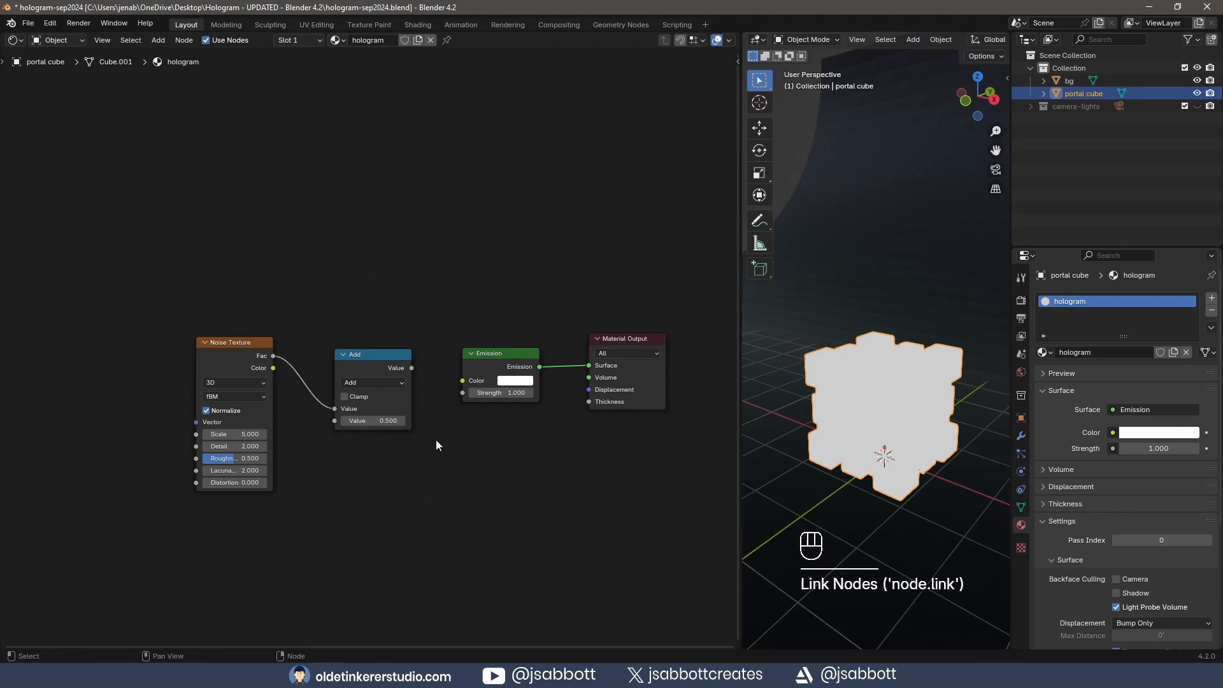
Step: Set the Math node's operation to Multiply and link its output to the Emission Strength
left_click(372, 384)
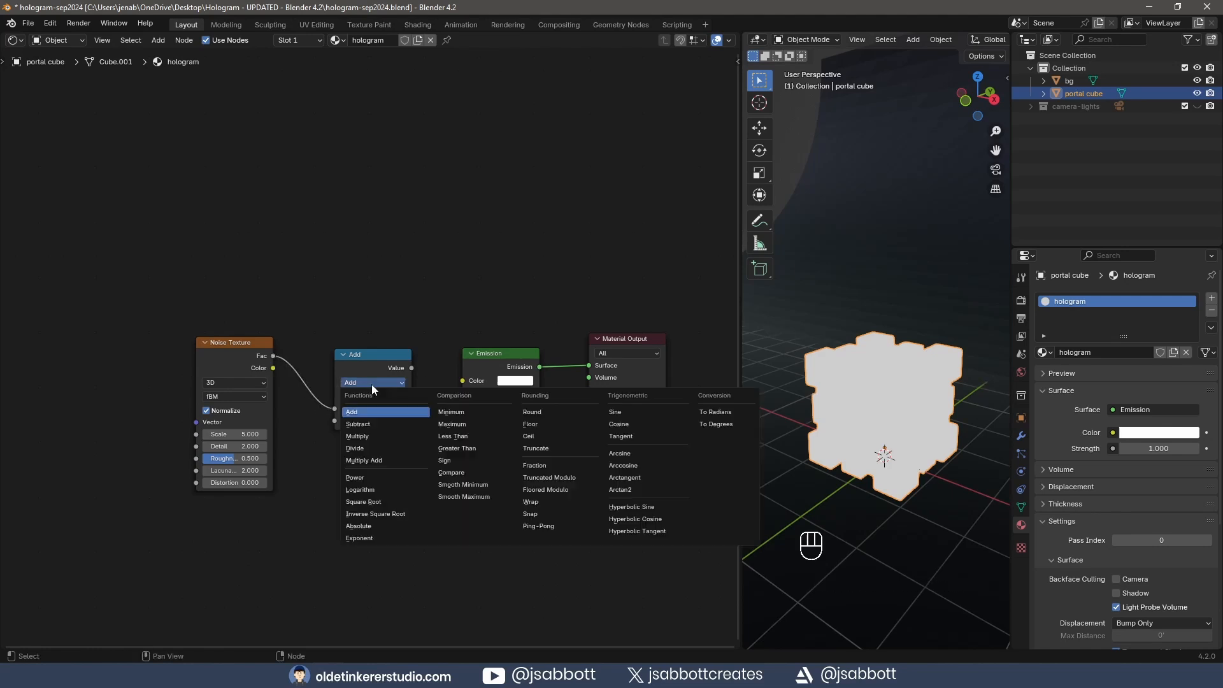
left_click(372, 436)
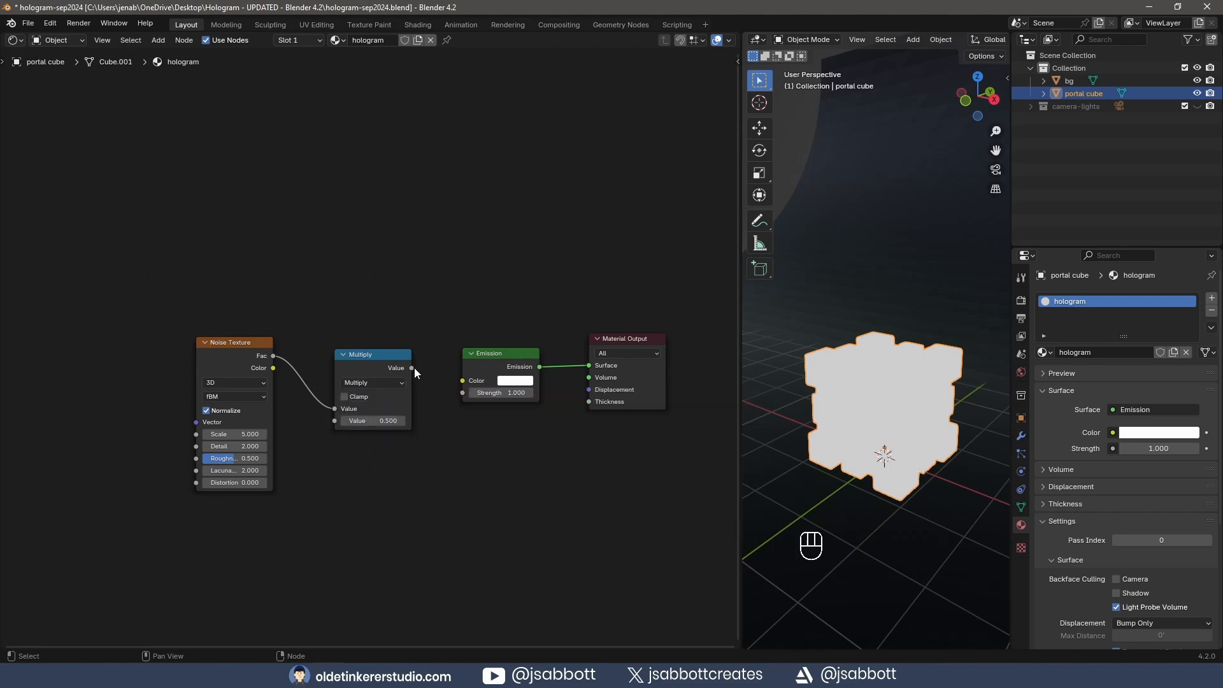
left_click_drag(414, 368, 462, 393)
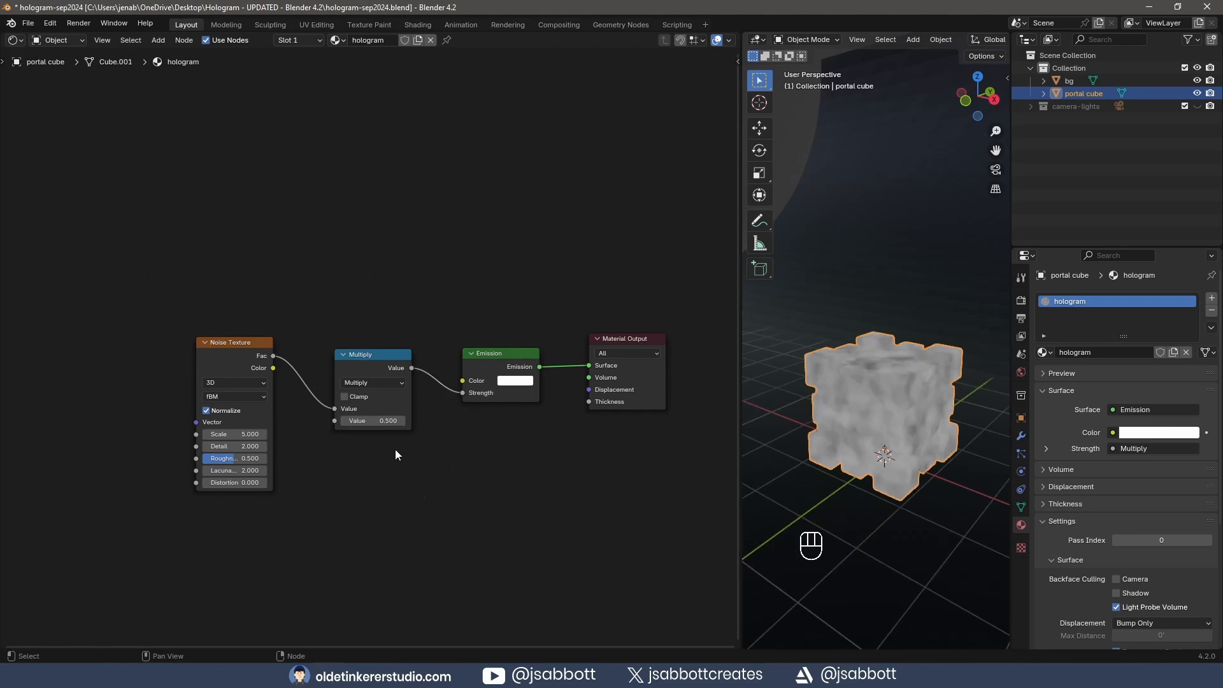
Step: Set the Emission color to hex 06A1E8
left_click(509, 381)
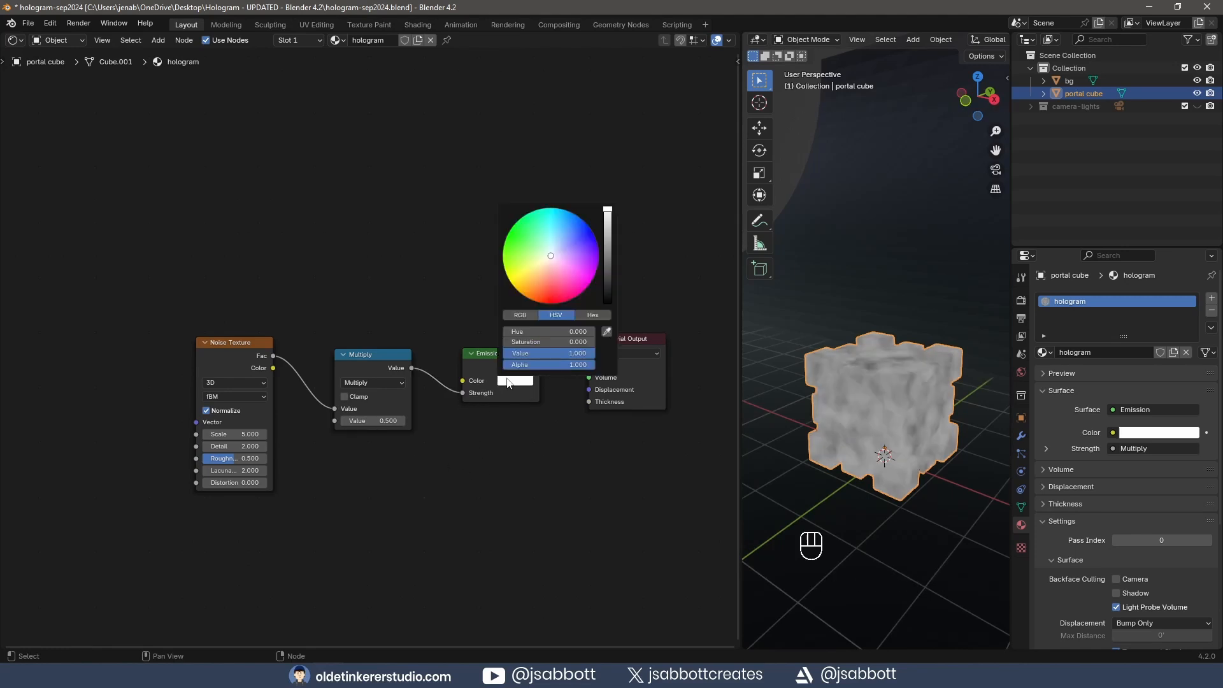
left_click(592, 315)
left_click(554, 332)
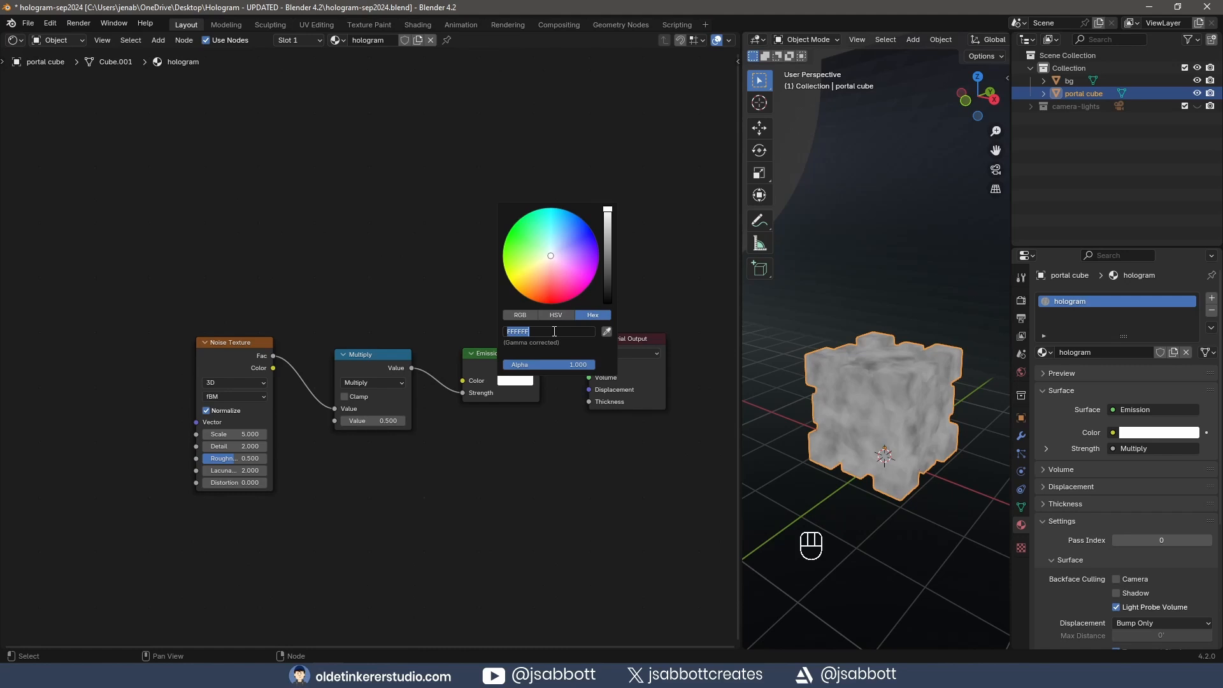
type("06a1e8")
key("Return")
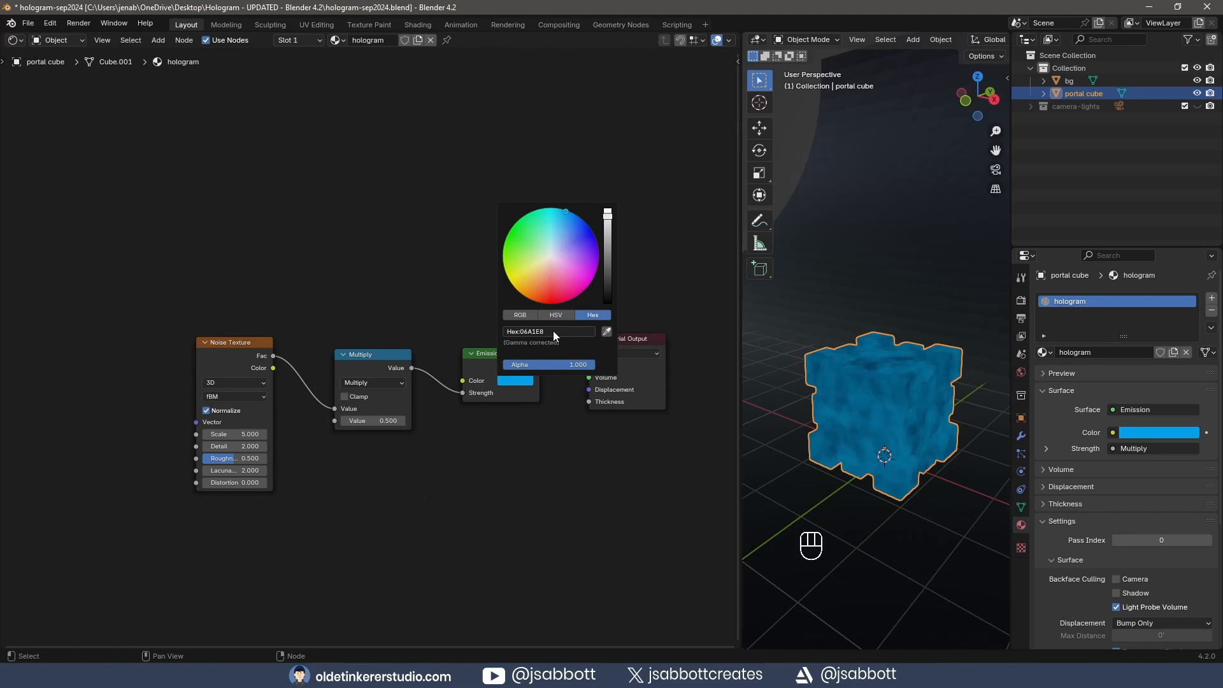
Step: Set the Noise Texture to 4D with a Scale of 10
scroll(382, 445, "up", 1)
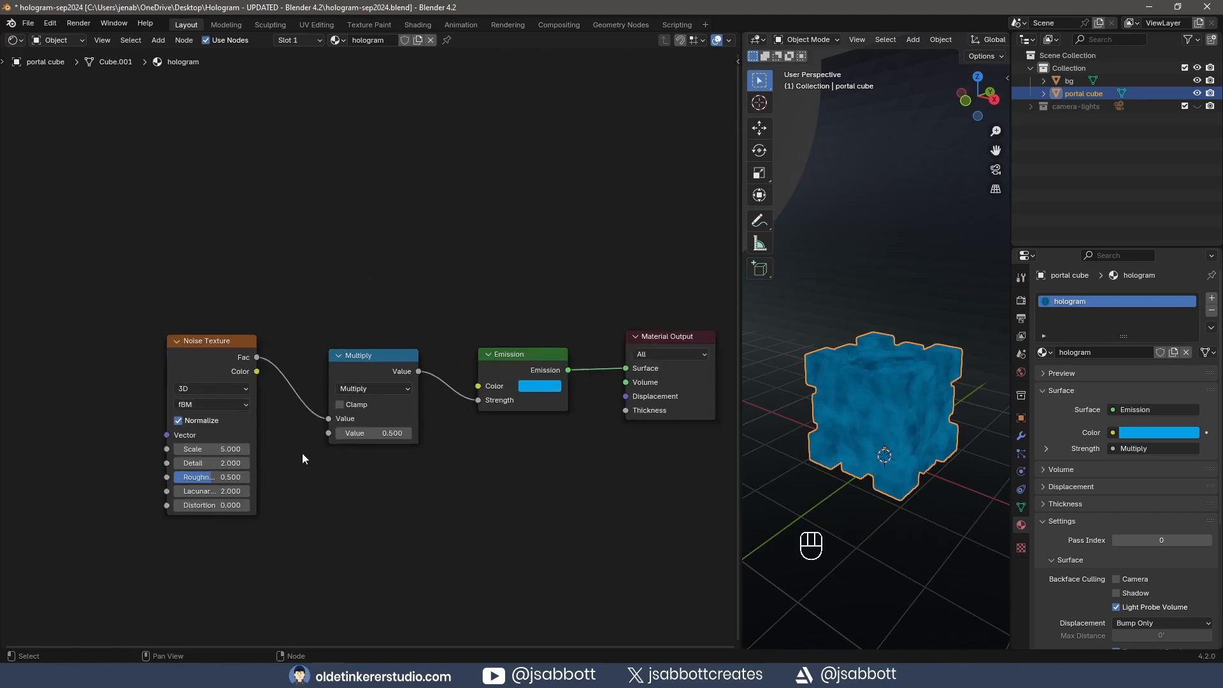
left_click(199, 390)
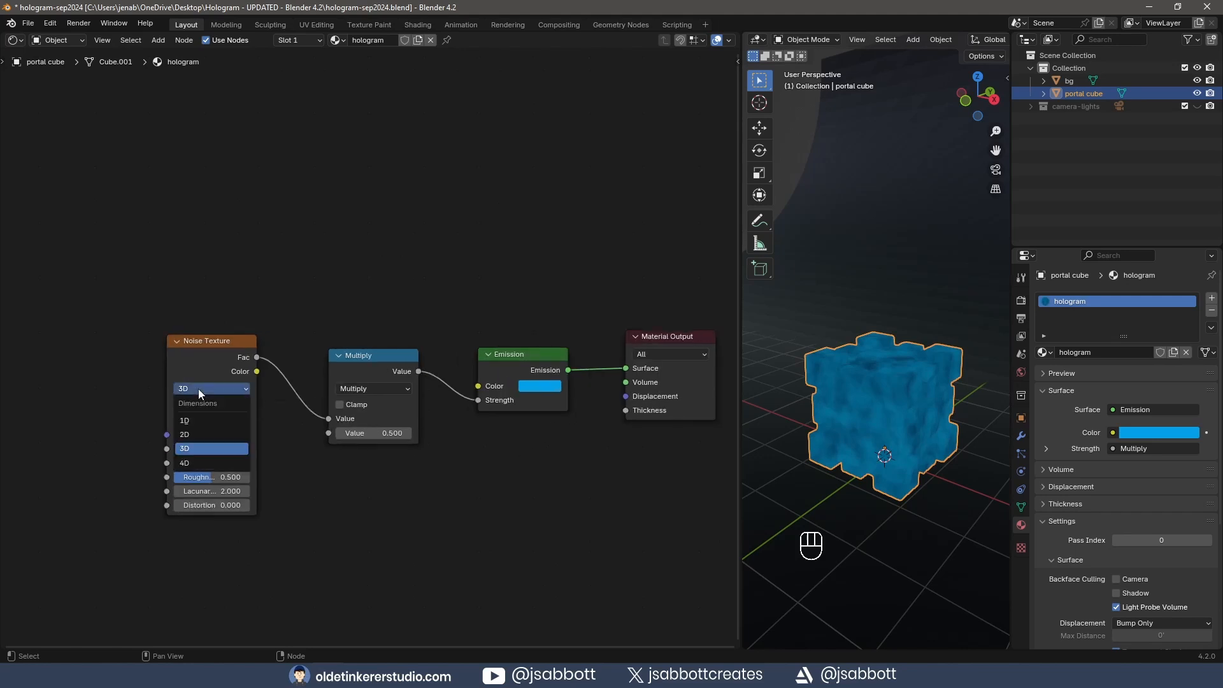
left_click(192, 464)
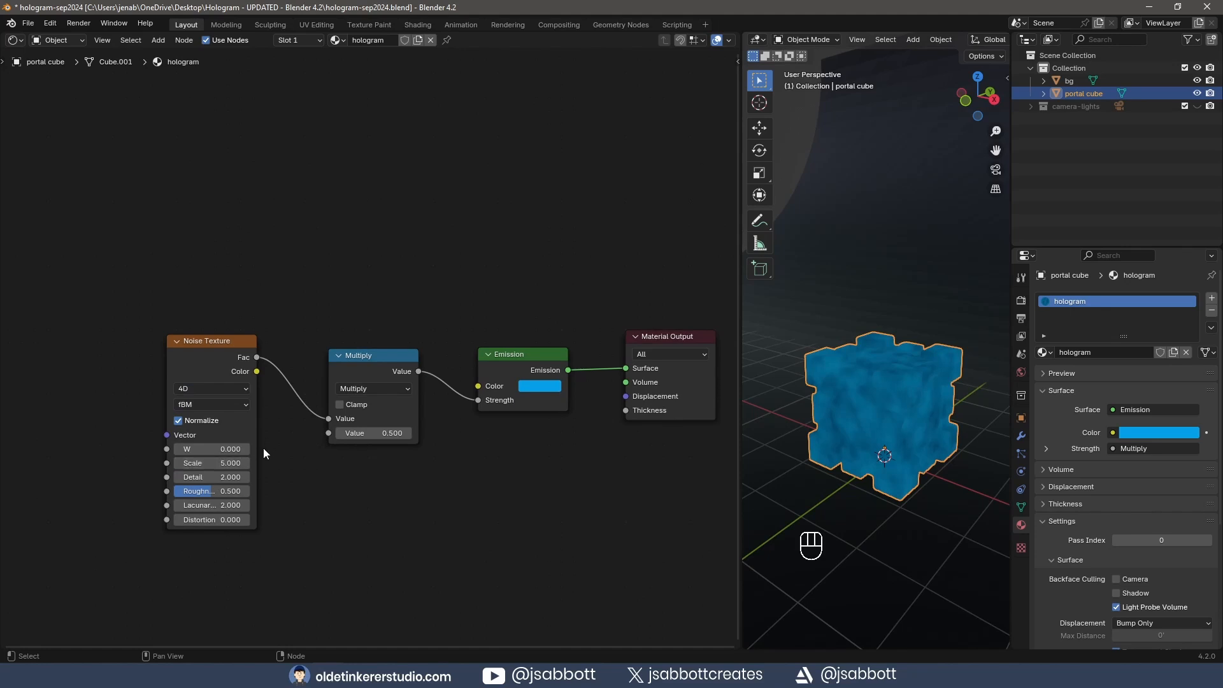
left_click(203, 463)
type("10")
key("Return")
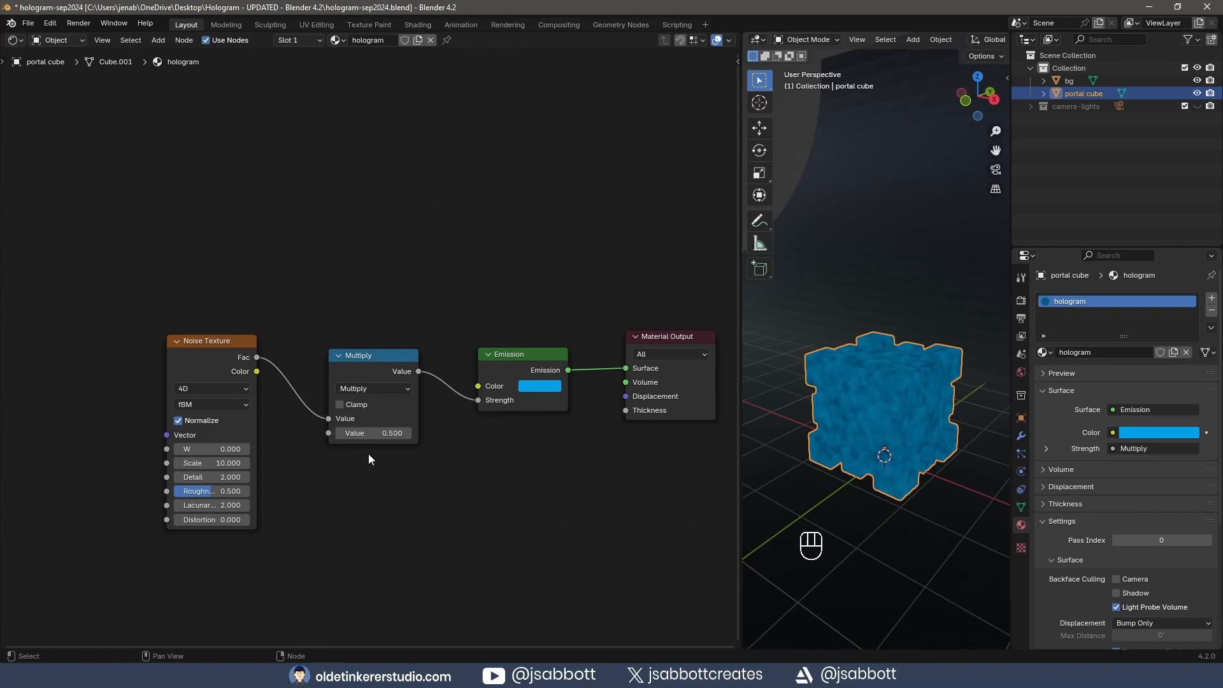
Step: Set the Multiply node's second Value to 10
left_click(358, 434)
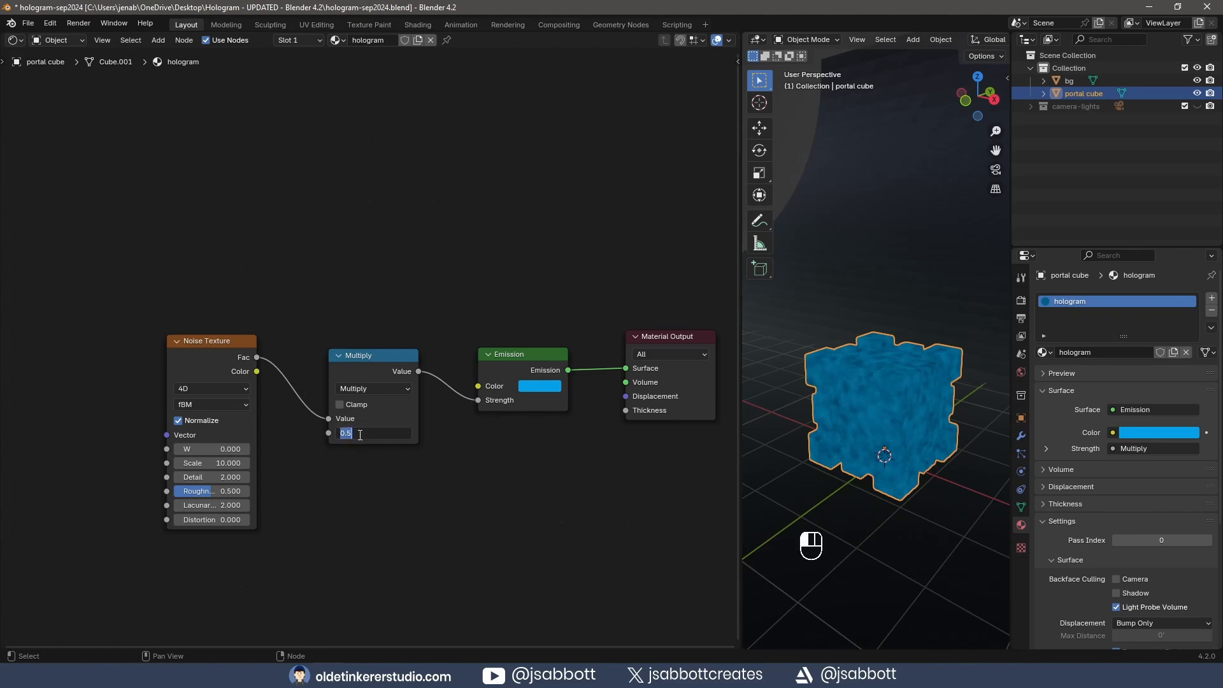
type("10")
key("Return")
Step: Join the Noise Texture, Multiply and Emission nodes in a new frame labelled "base"
middle_click_drag(358, 434, 254, 488)
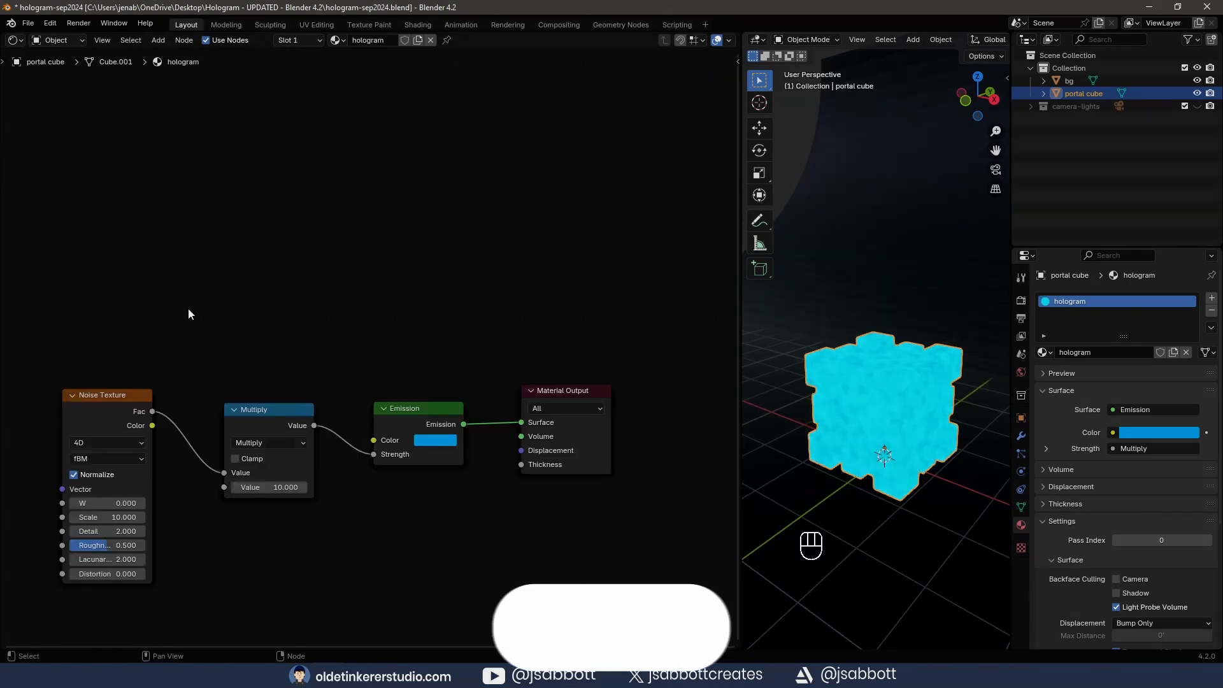
left_click_drag(23, 350, 486, 613)
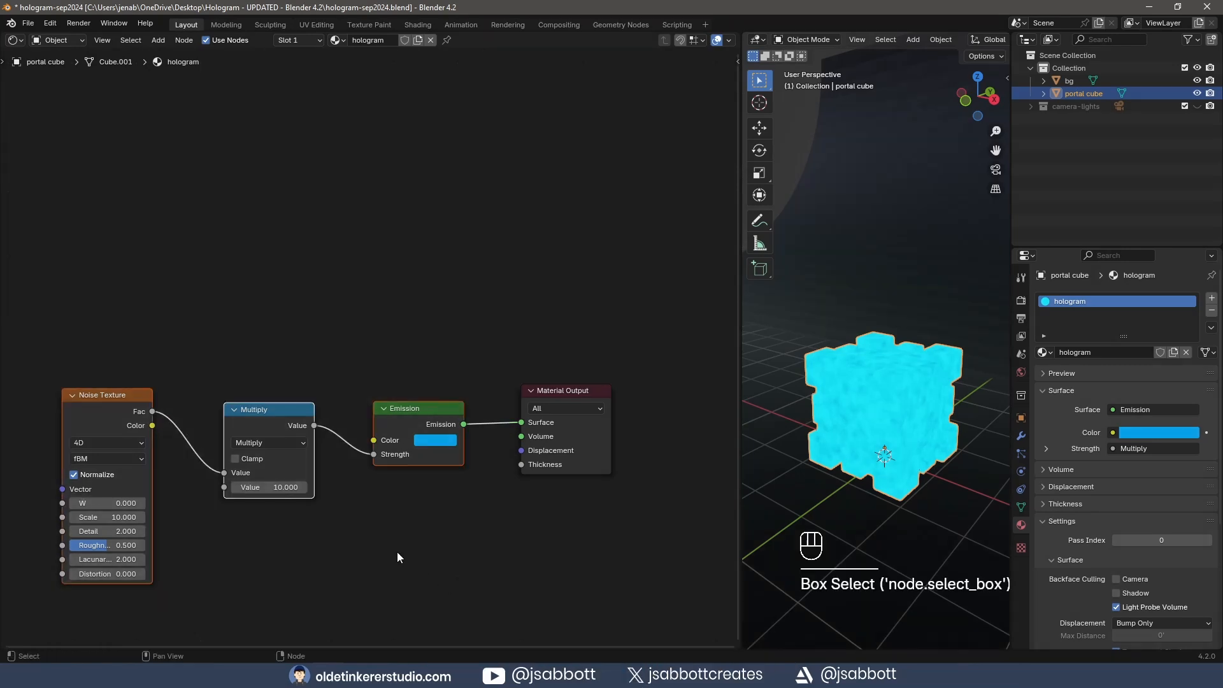
key("ctrl+j")
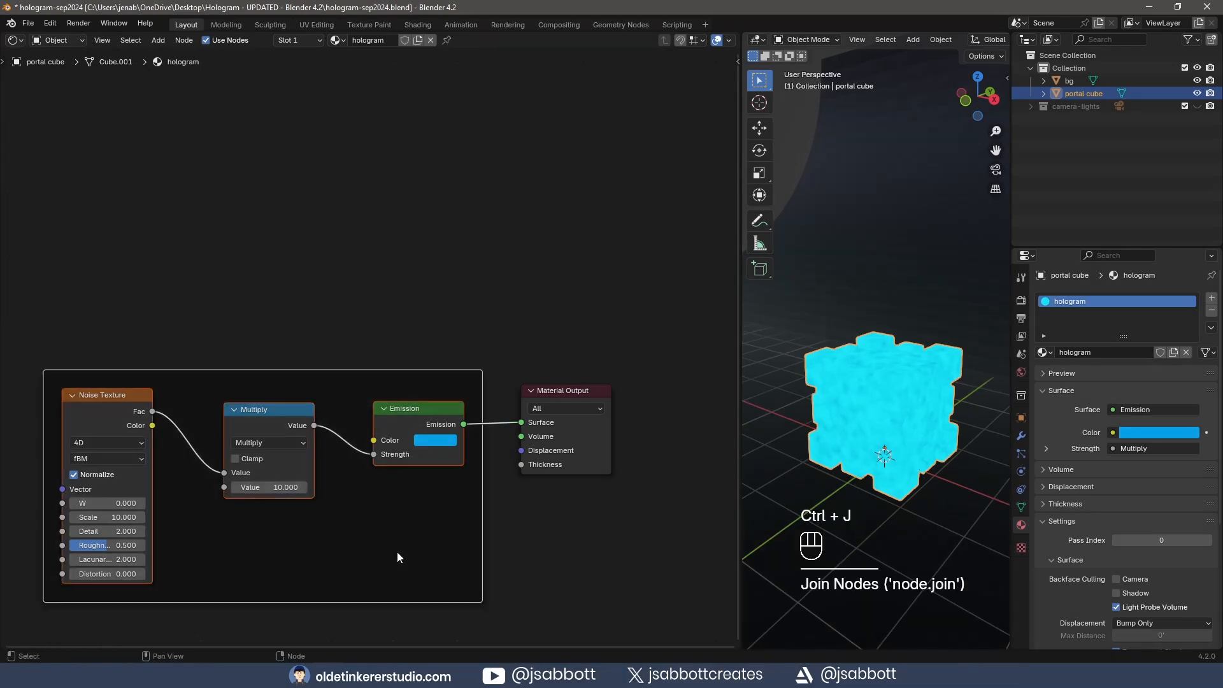
right_click(396, 557)
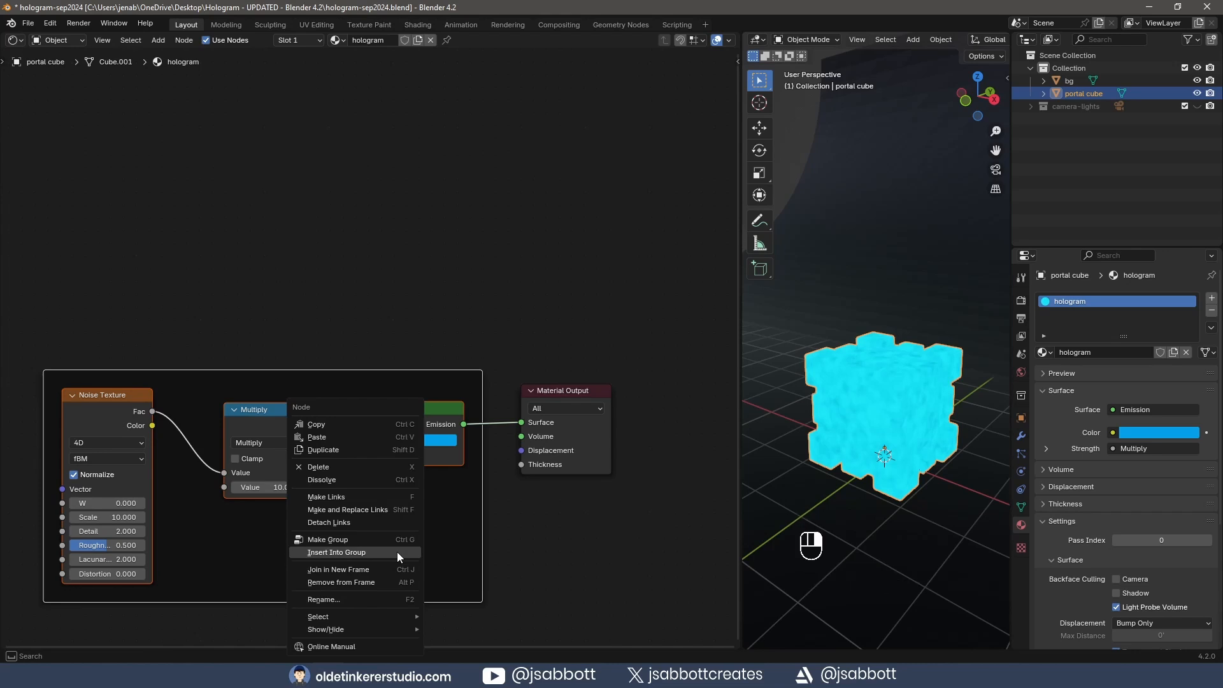
left_click(334, 600)
type("base")
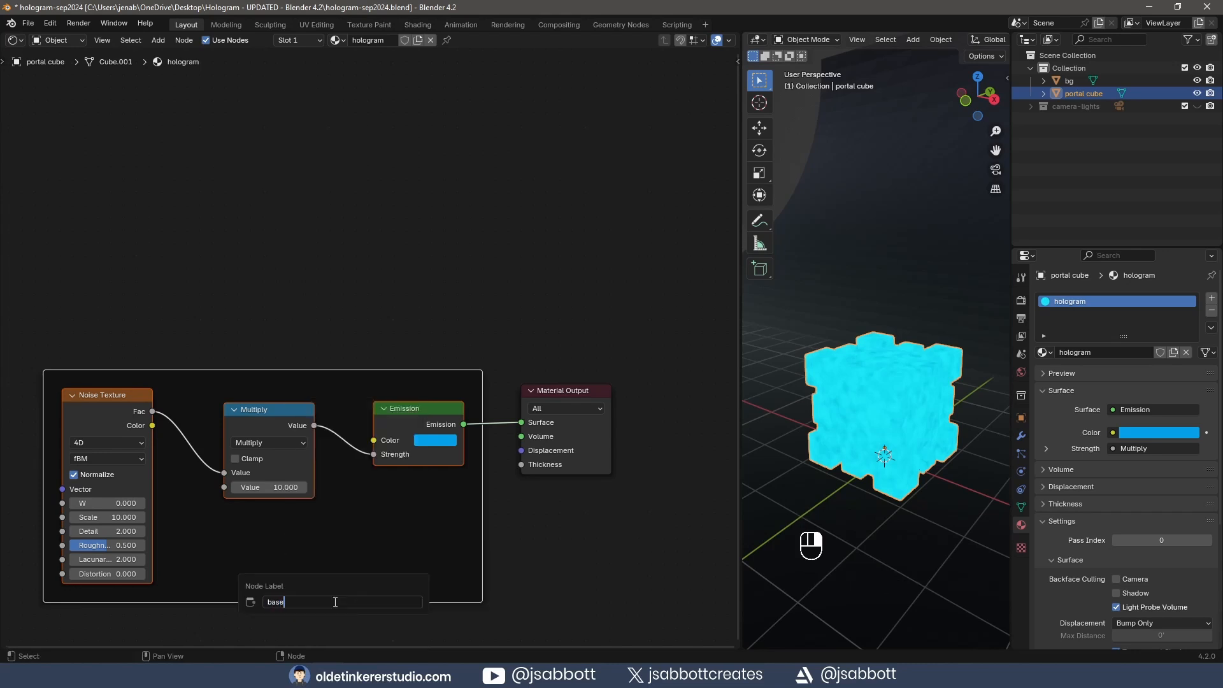
key("Return")
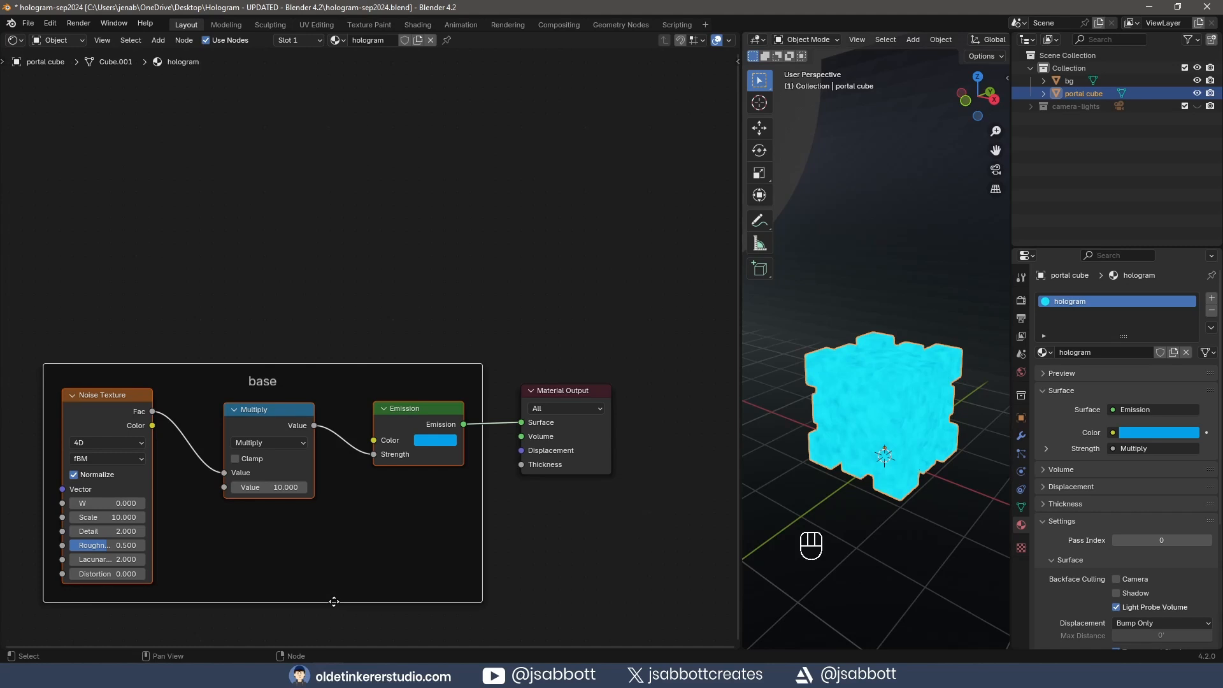
Step: Move the Material Output node farther from the base frame and add a Mix Shader node above the Emission link
left_click_drag(560, 391, 702, 390)
middle_click_drag(635, 287, 441, 294, "shift")
key("shift+a")
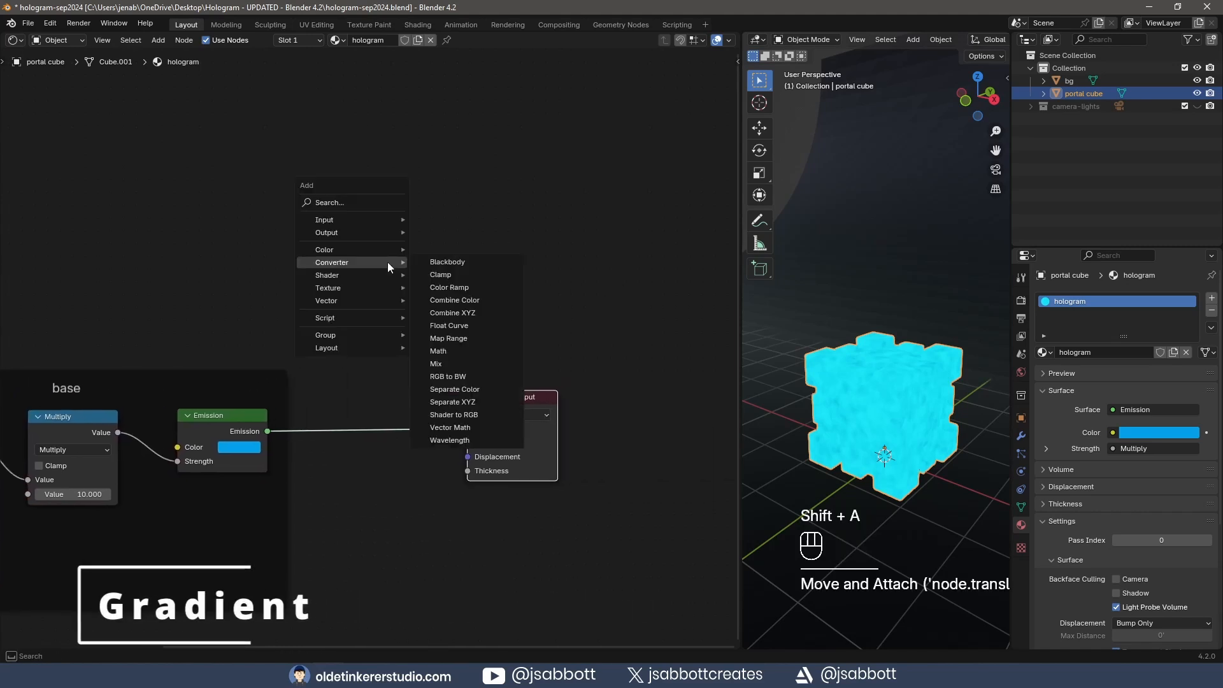
mouse_move(384, 275)
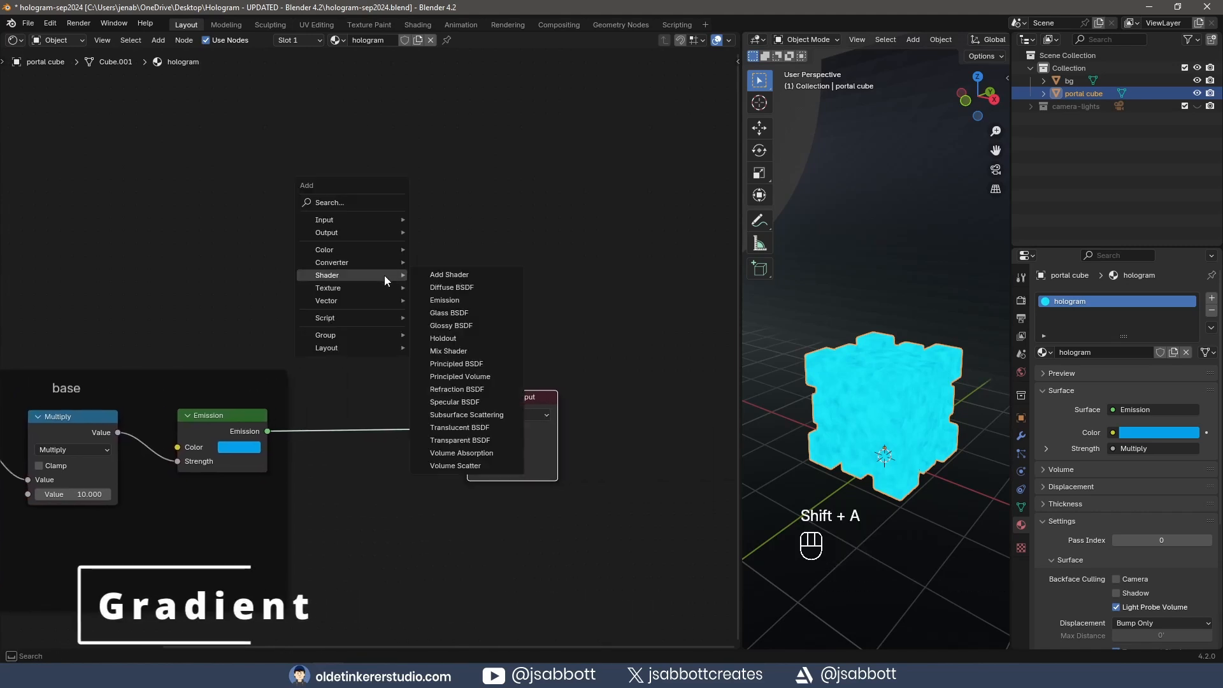
left_click(455, 350)
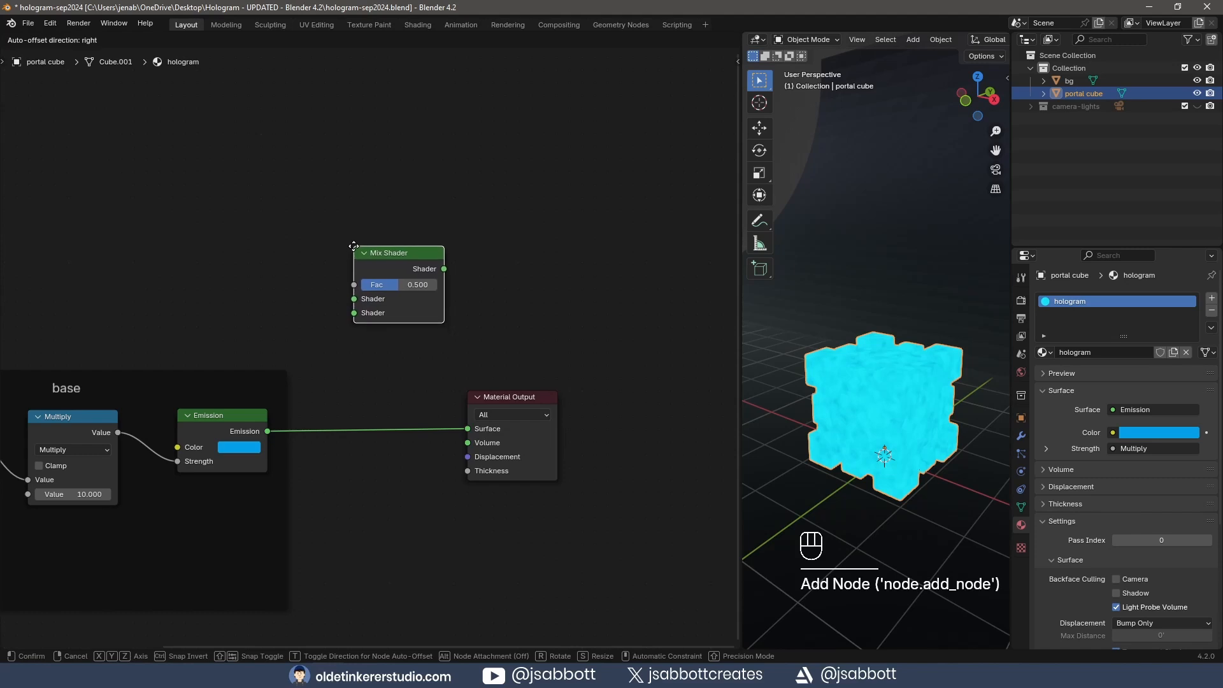
left_click(353, 245)
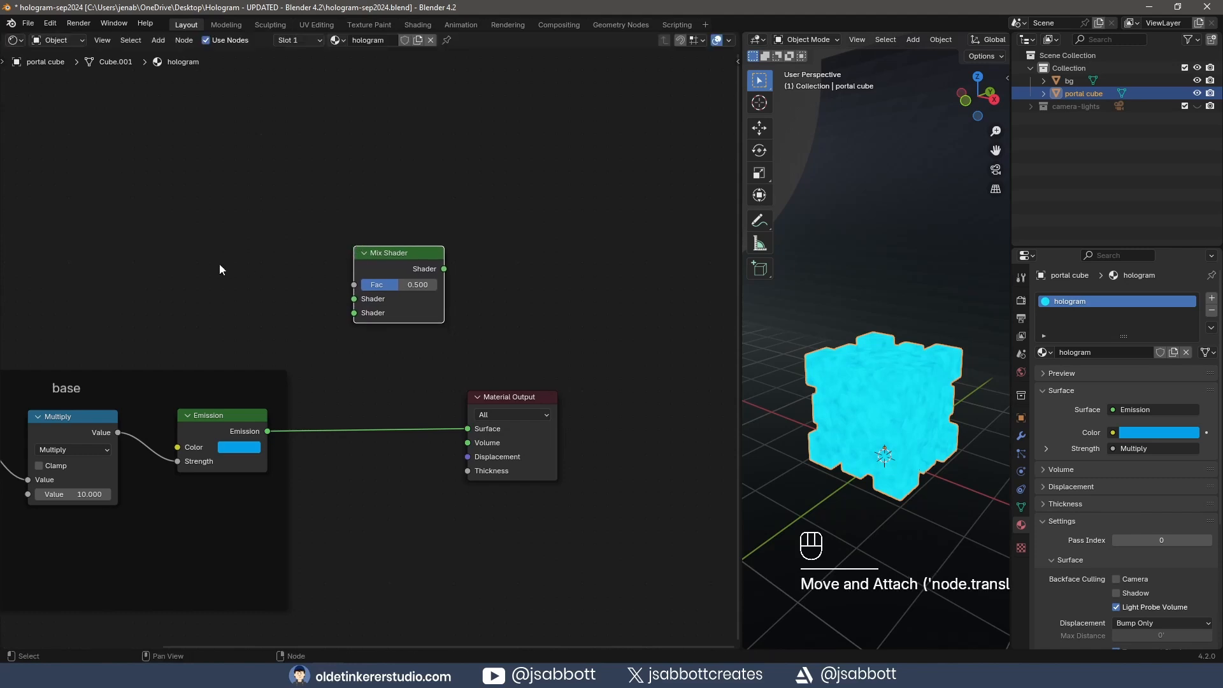
Step: Add a Transparent BSDF node between the base frame and the Mix Shader
key("shift+a")
mouse_move(210, 261)
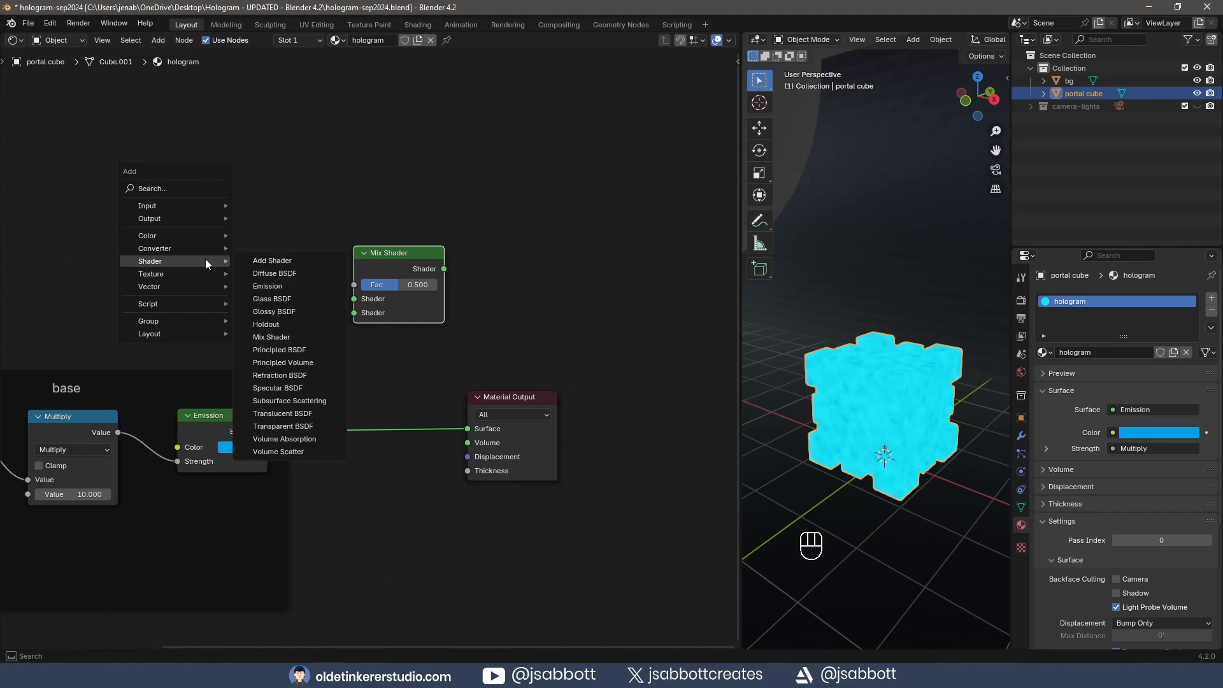
left_click(283, 426)
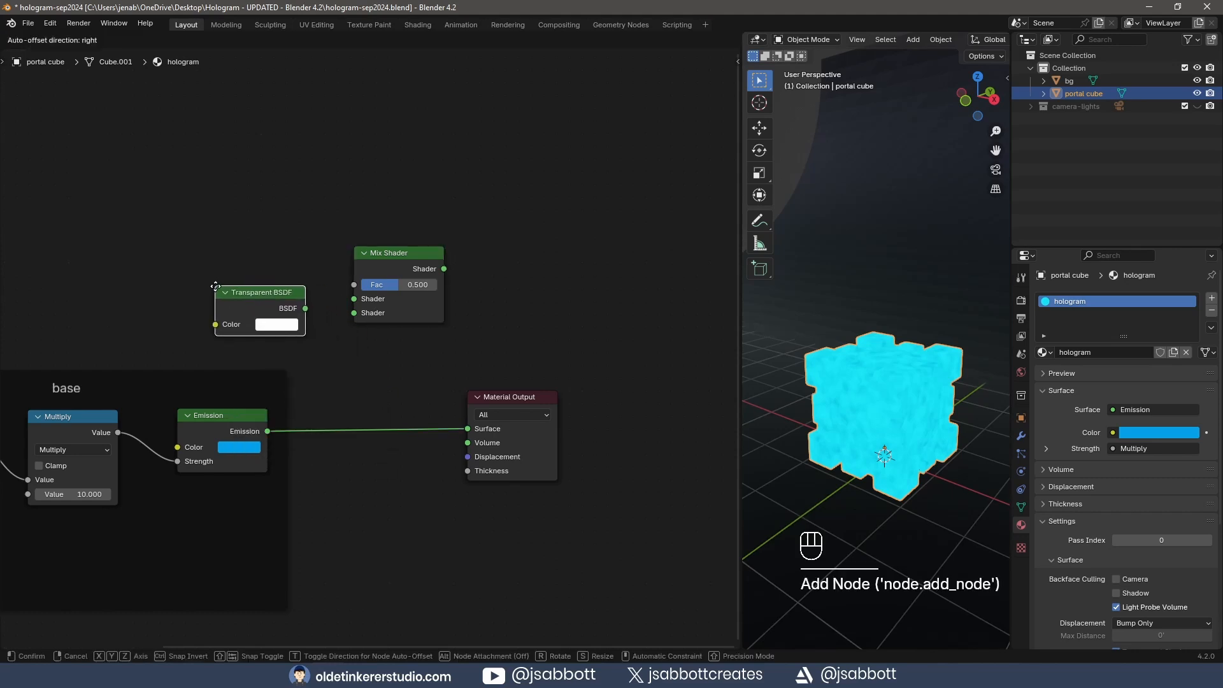
left_click(215, 287)
Step: Add a Texture Coordinate node above the base frame, ahead of the Transparent BSDF
middle_click_drag(207, 212, 370, 210, "shift")
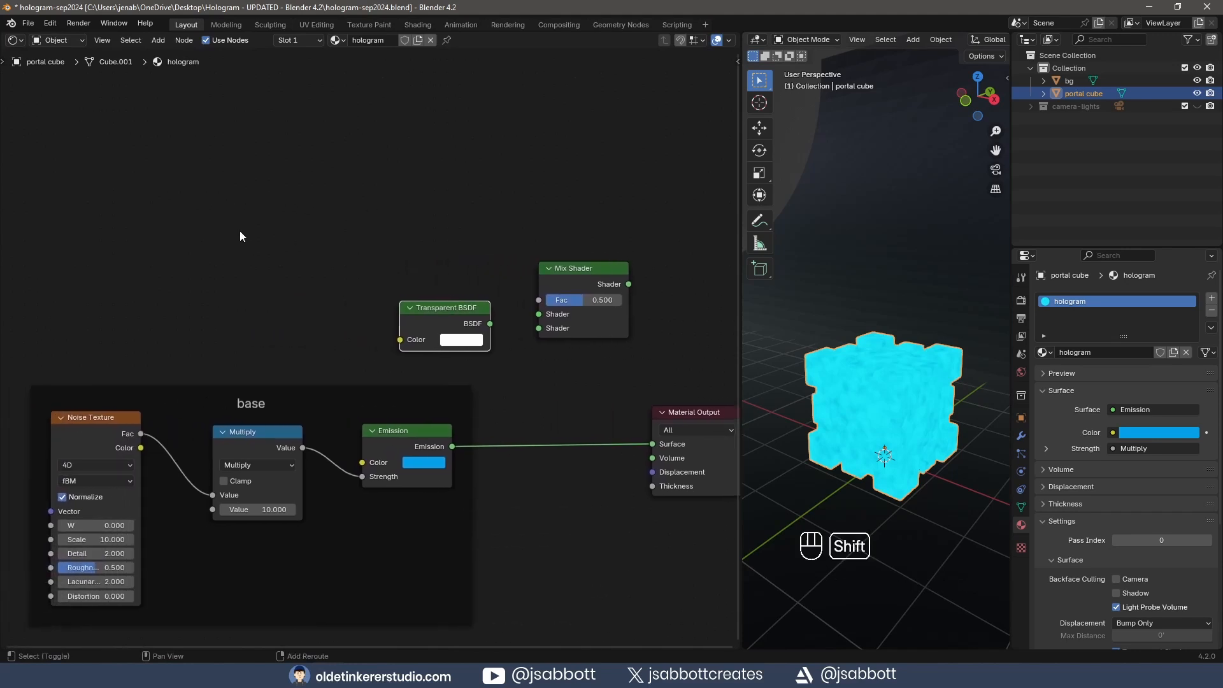
key("shift+a")
mouse_move(231, 176)
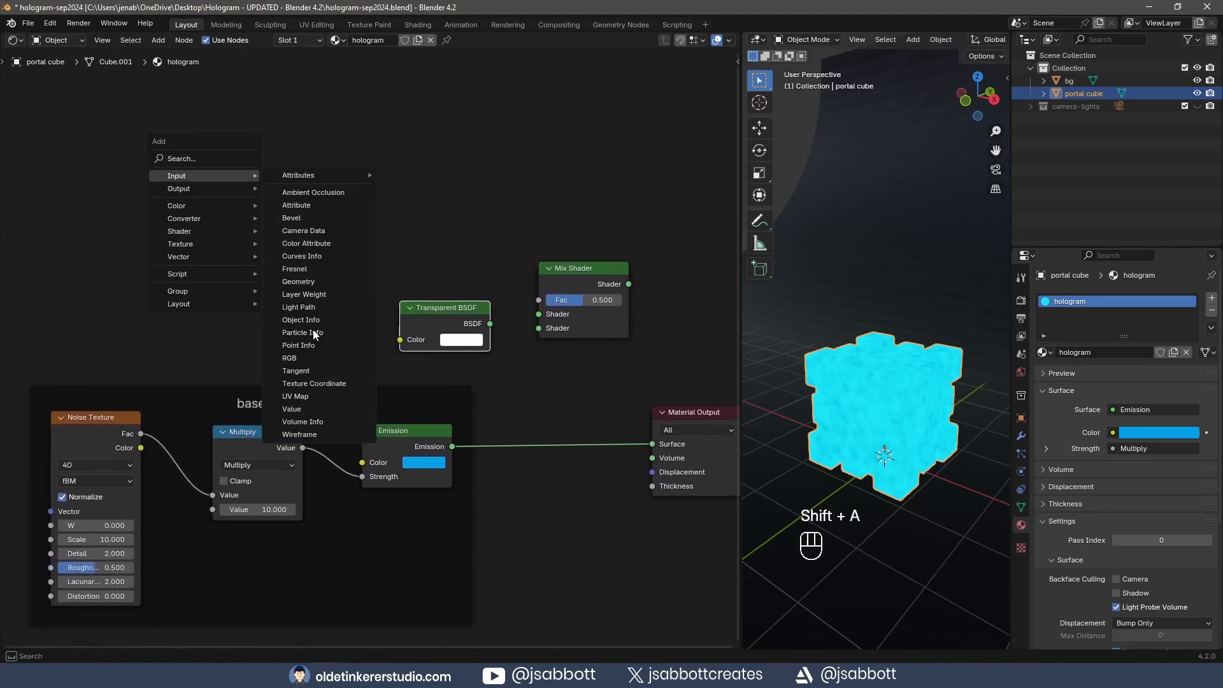
left_click(314, 386)
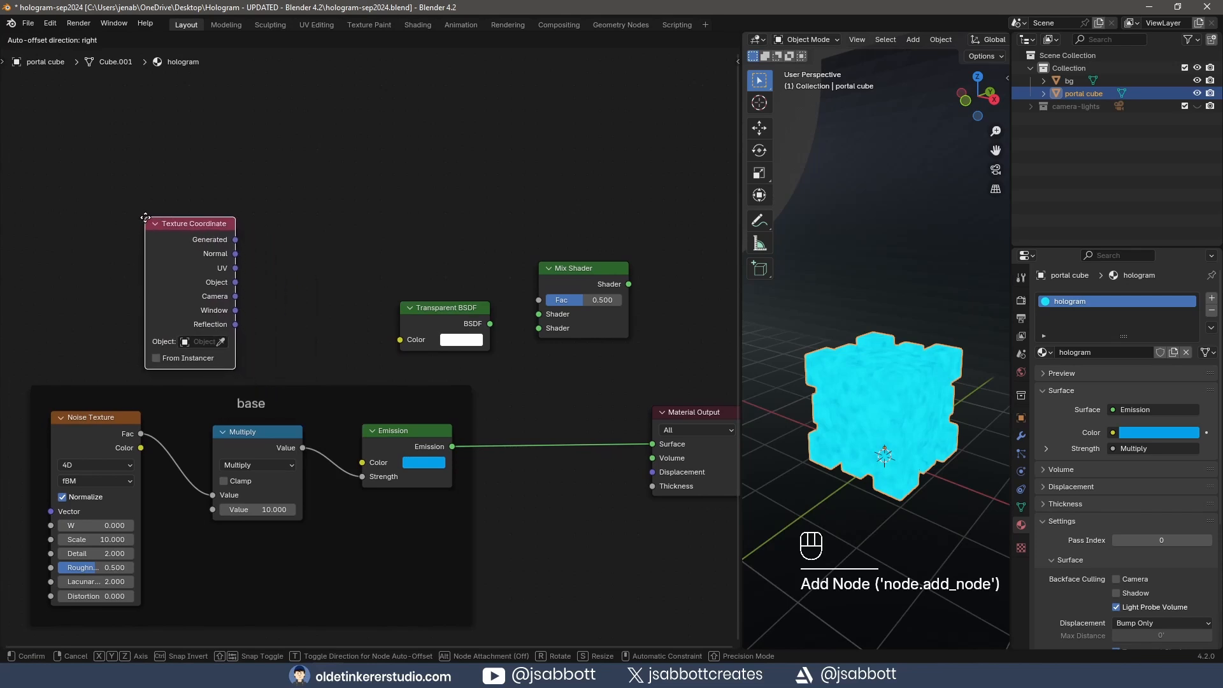
left_click(191, 255)
Step: Add a Separate XYZ node beside the Texture Coordinate node and shift both slightly away from the Transparent BSDF
key("shift+a")
mouse_move(295, 276)
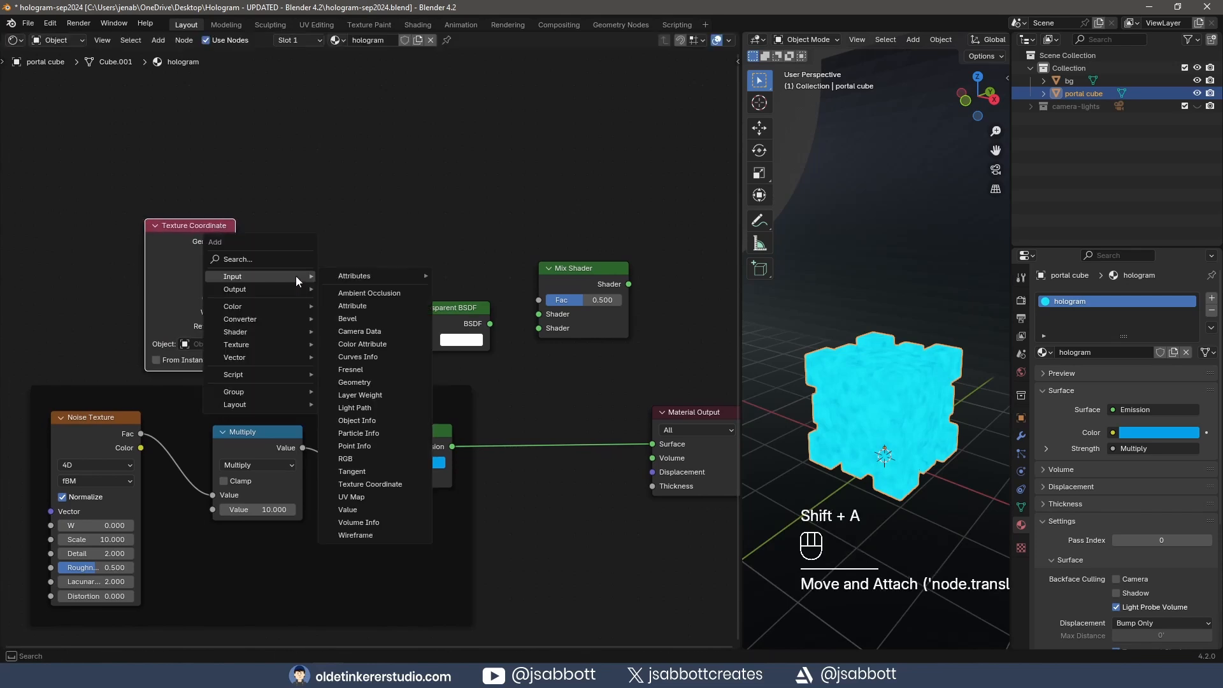
mouse_move(282, 321)
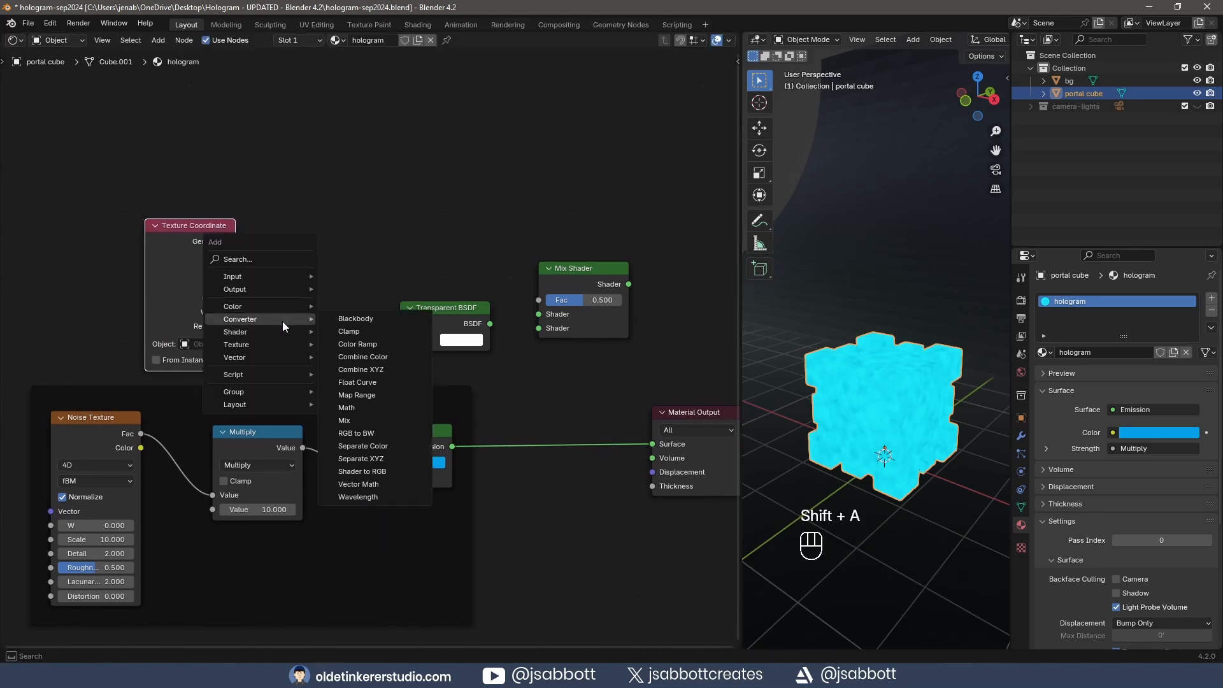
left_click(371, 457)
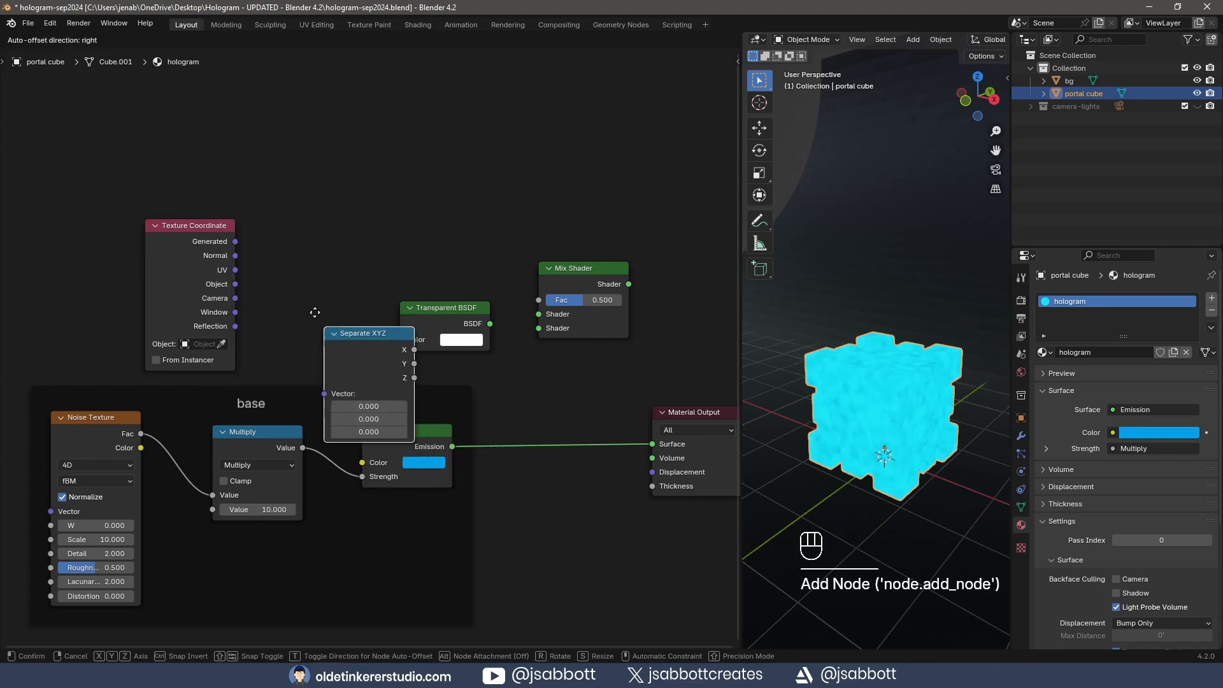
left_click(267, 252)
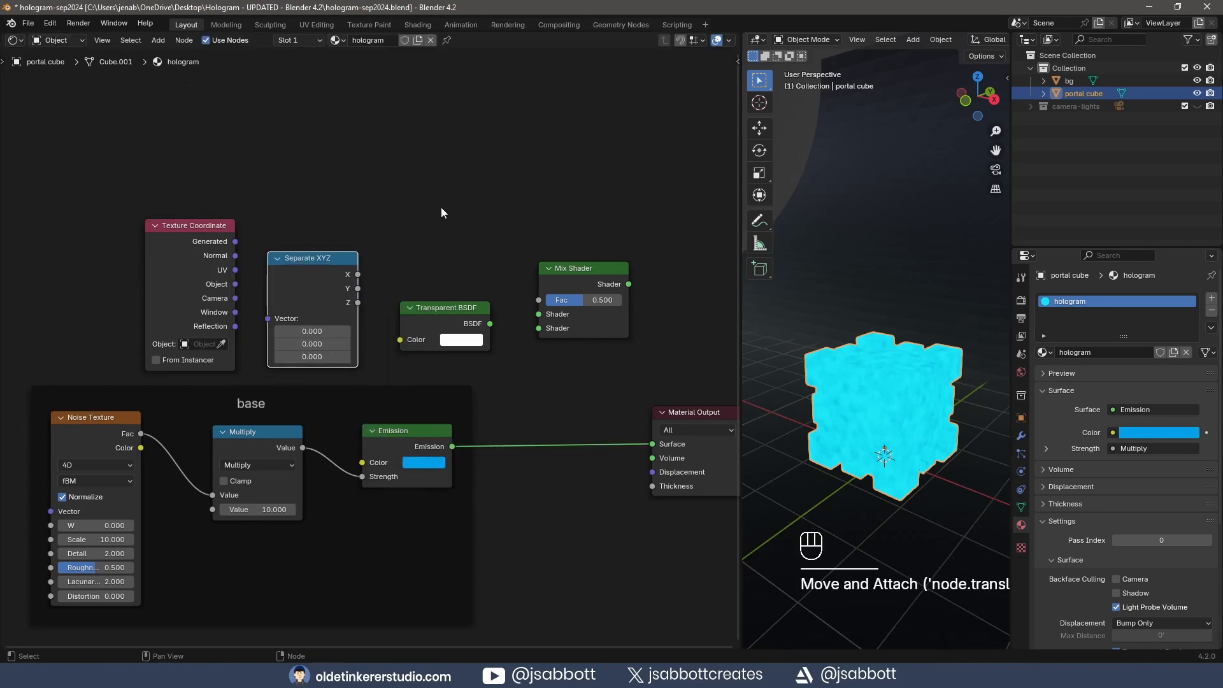
left_click_drag(166, 194, 325, 312)
left_click_drag(308, 259, 298, 260)
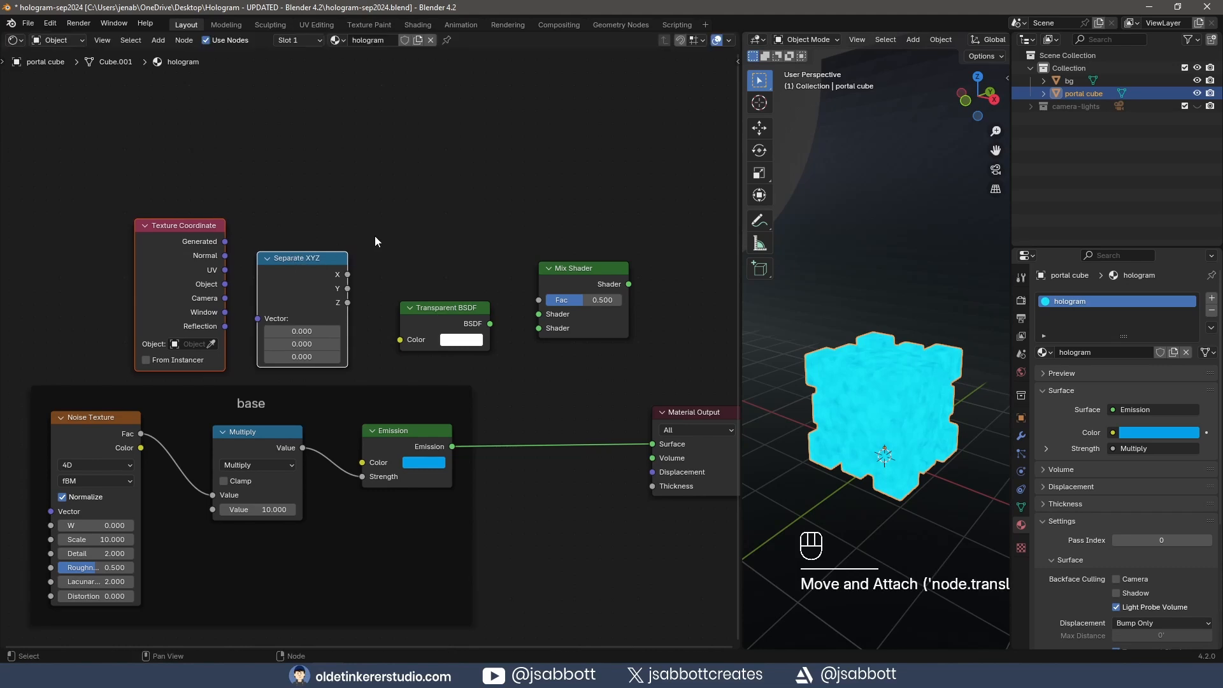
left_click(374, 236)
Step: Add a Color Ramp node above the Transparent BSDF
key("shift+a")
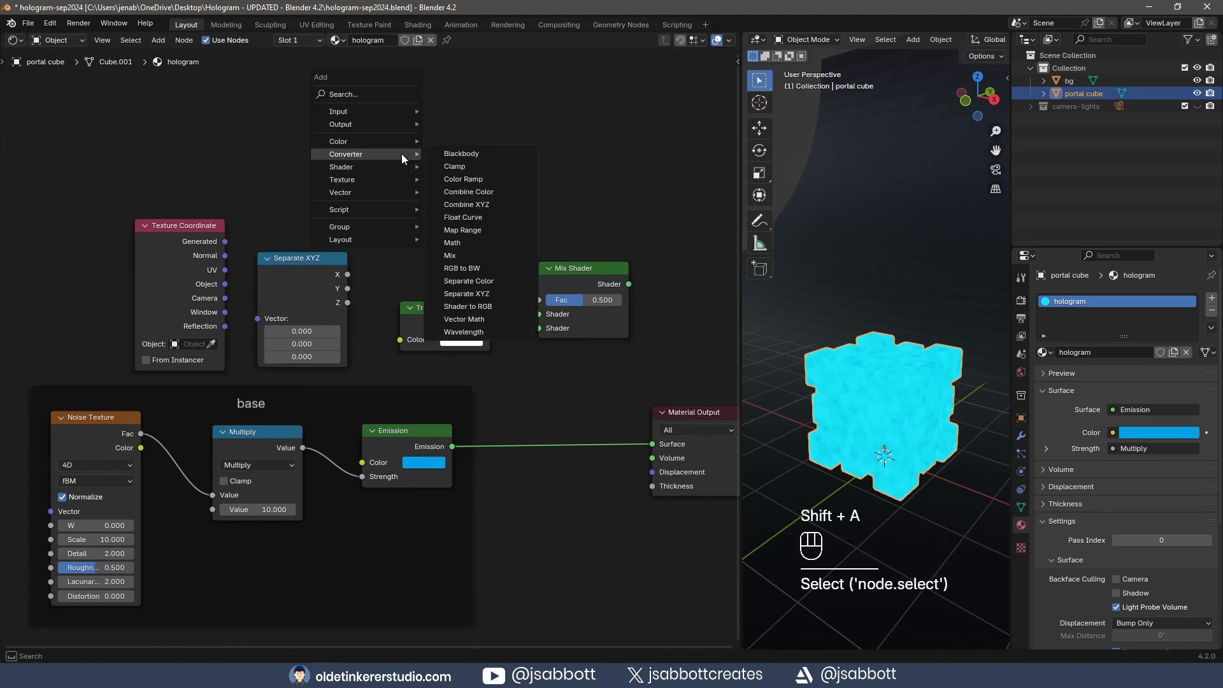
left_click(478, 180)
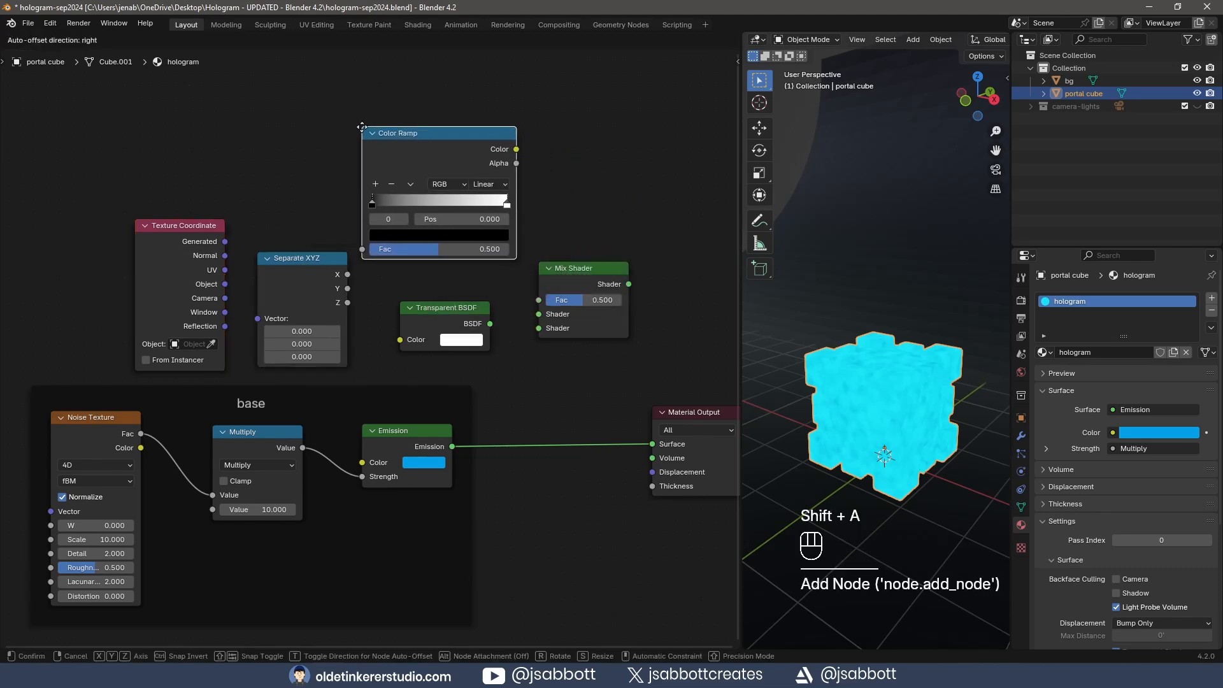
left_click(364, 119)
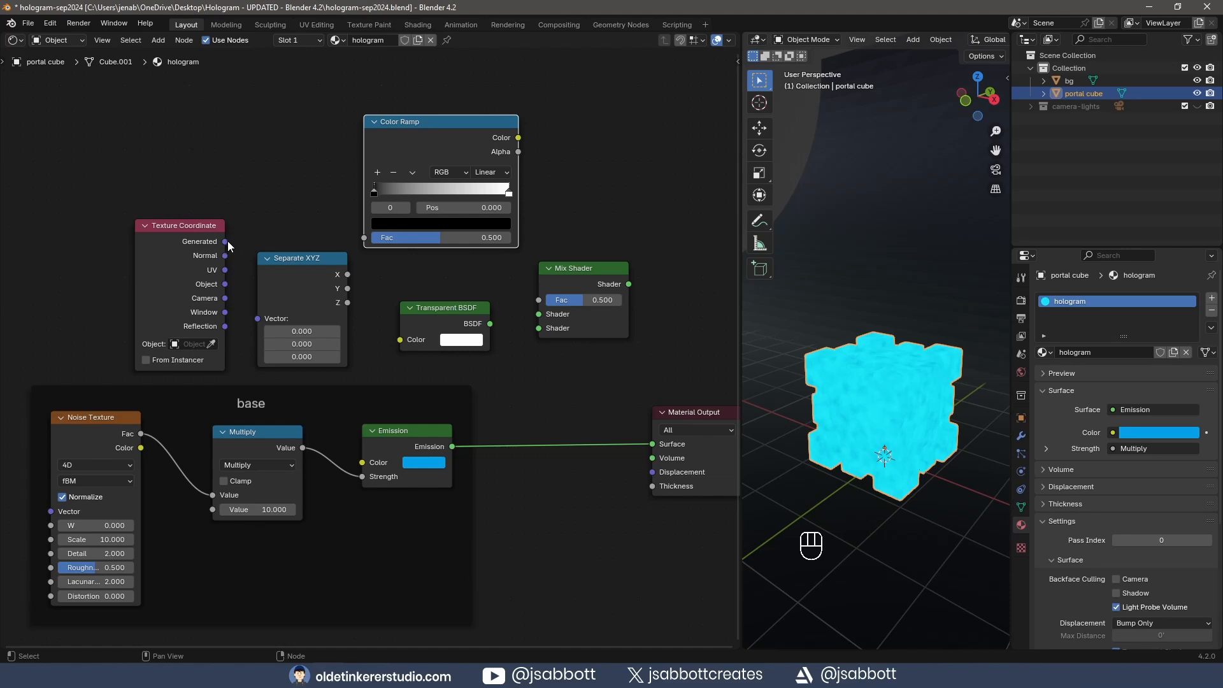
Step: Link Texture Coordinate Generated through Separate XYZ, its Z output to the Color Ramp Fac, and the ramp's Color to the Mix Shader Fac
left_click_drag(227, 242, 272, 322)
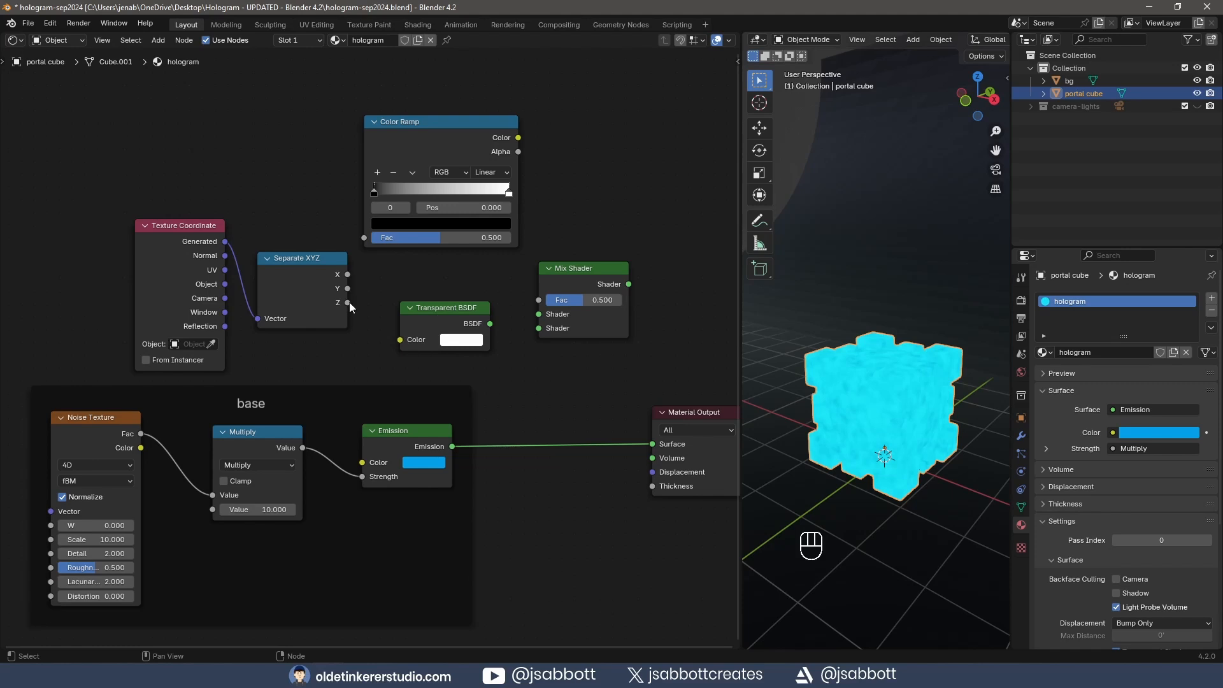
left_click_drag(349, 302, 364, 238)
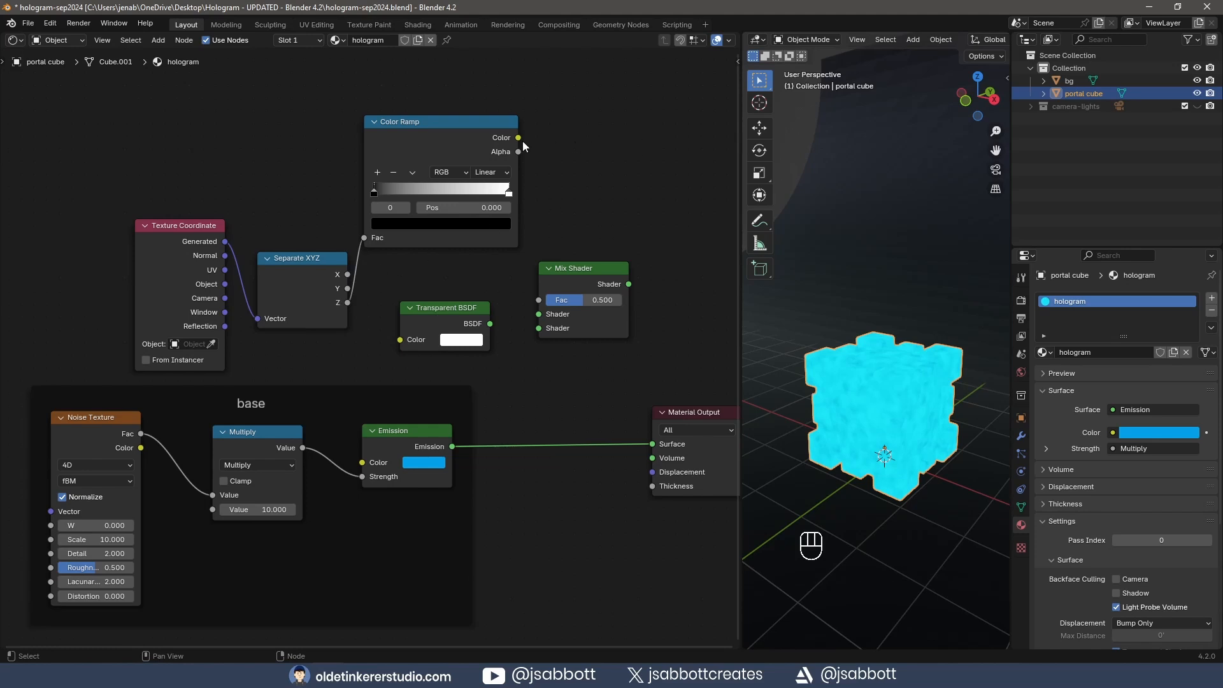
left_click_drag(519, 138, 538, 300)
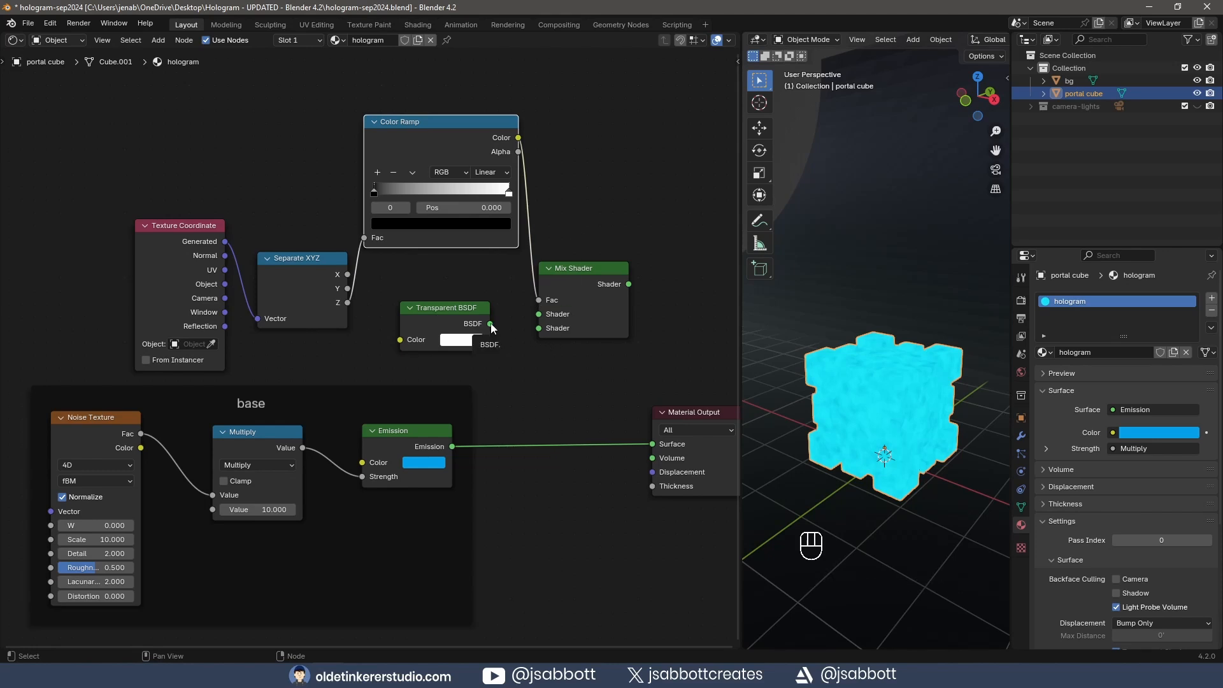
Step: Feed Transparent BSDF and Emission into the Mix Shader's first and second Shader inputs, and link its output to the Material Output Surface
left_click_drag(490, 324, 537, 326)
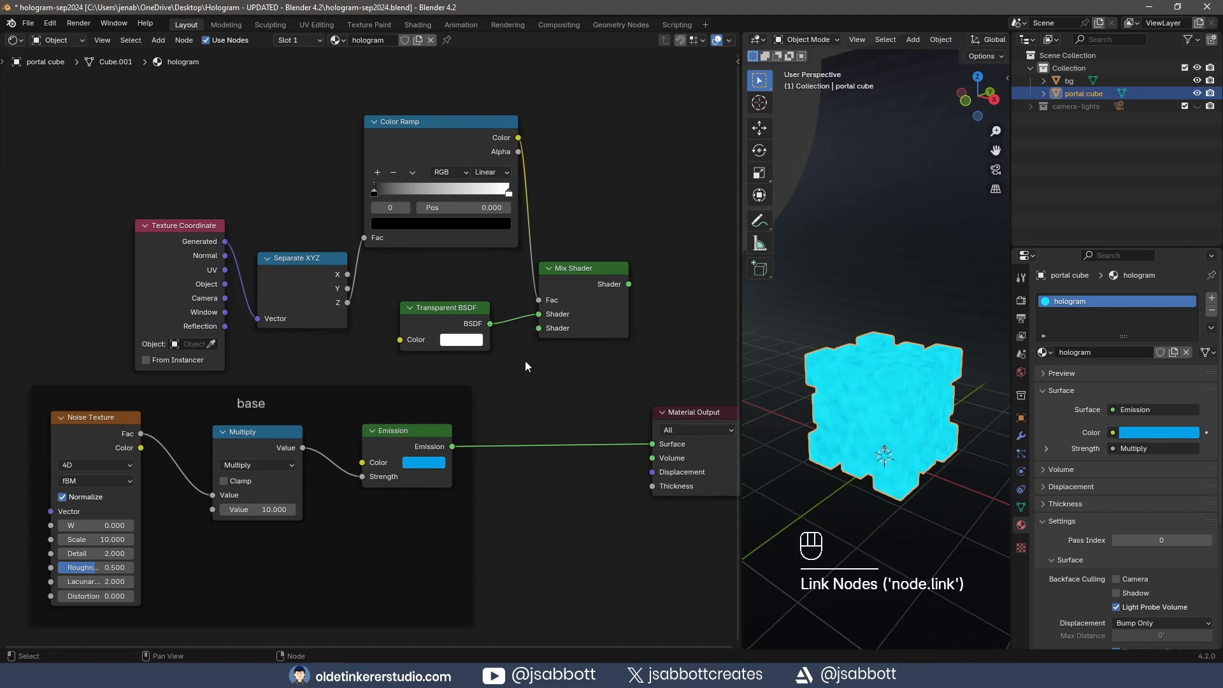
left_click_drag(452, 447, 531, 330)
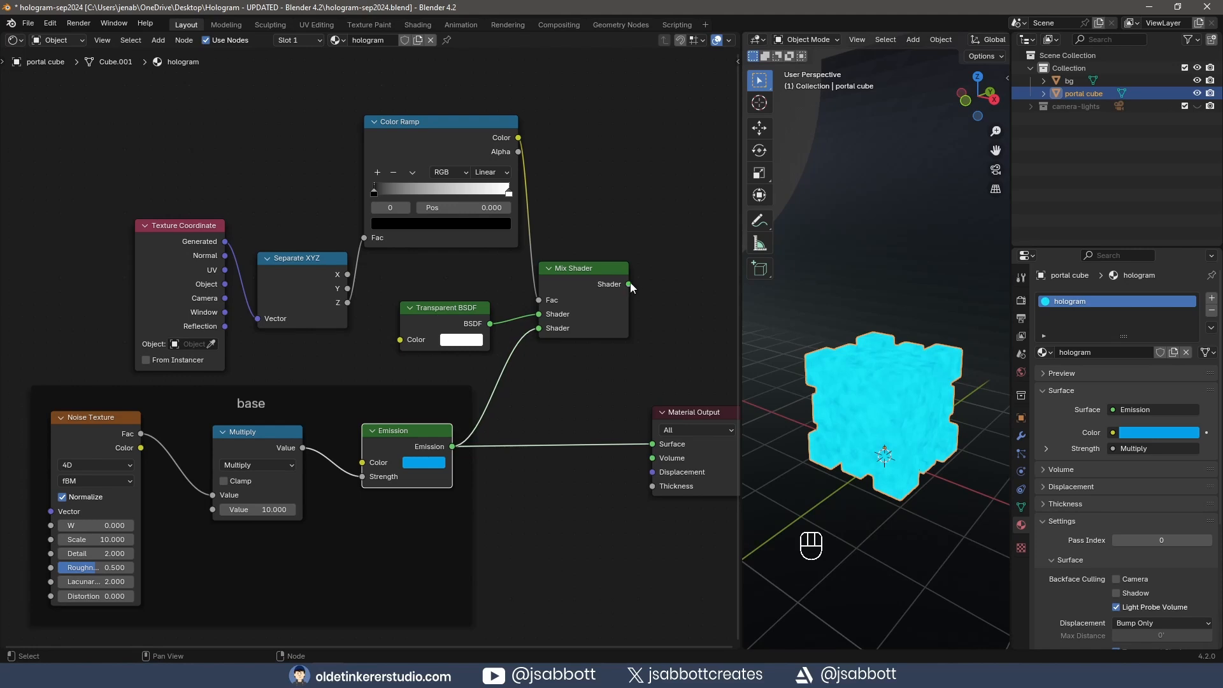
left_click_drag(629, 284, 651, 444)
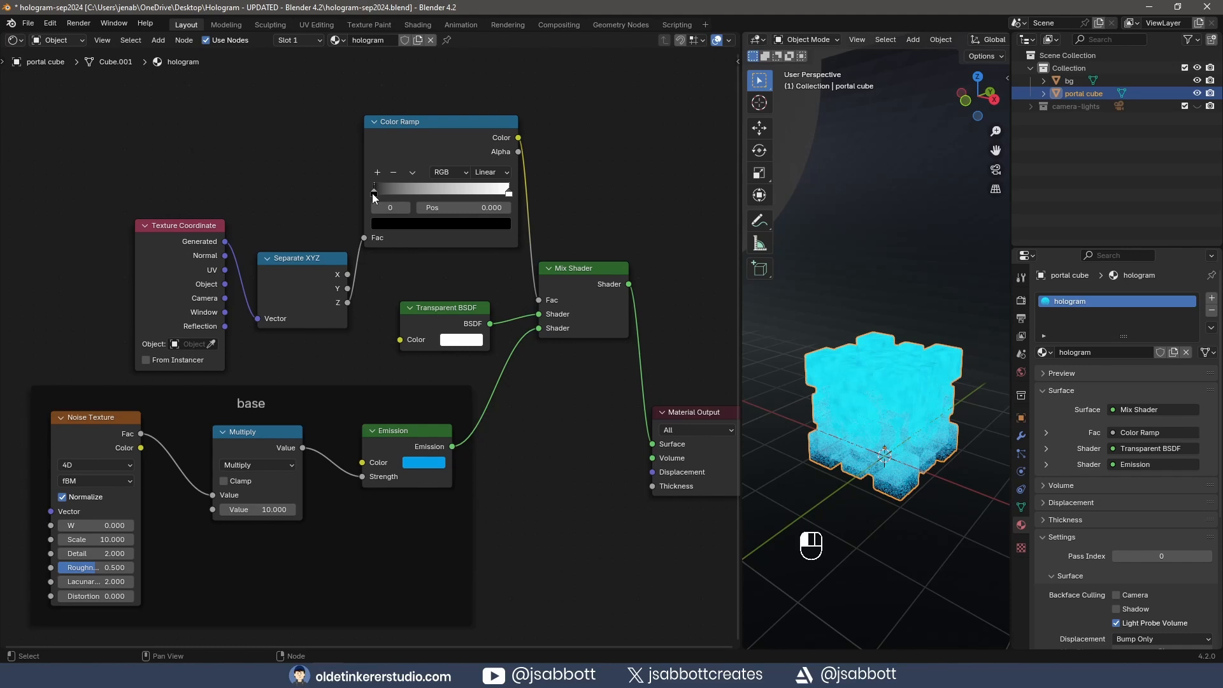
Step: Reverse the Color Ramp gradient, with the white stop at position 0 and the black stop at position 1
mouse_move(372, 193)
left_mouse_down()
mouse_move(507, 193)
mouse_move(372, 193)
left_mouse_up()
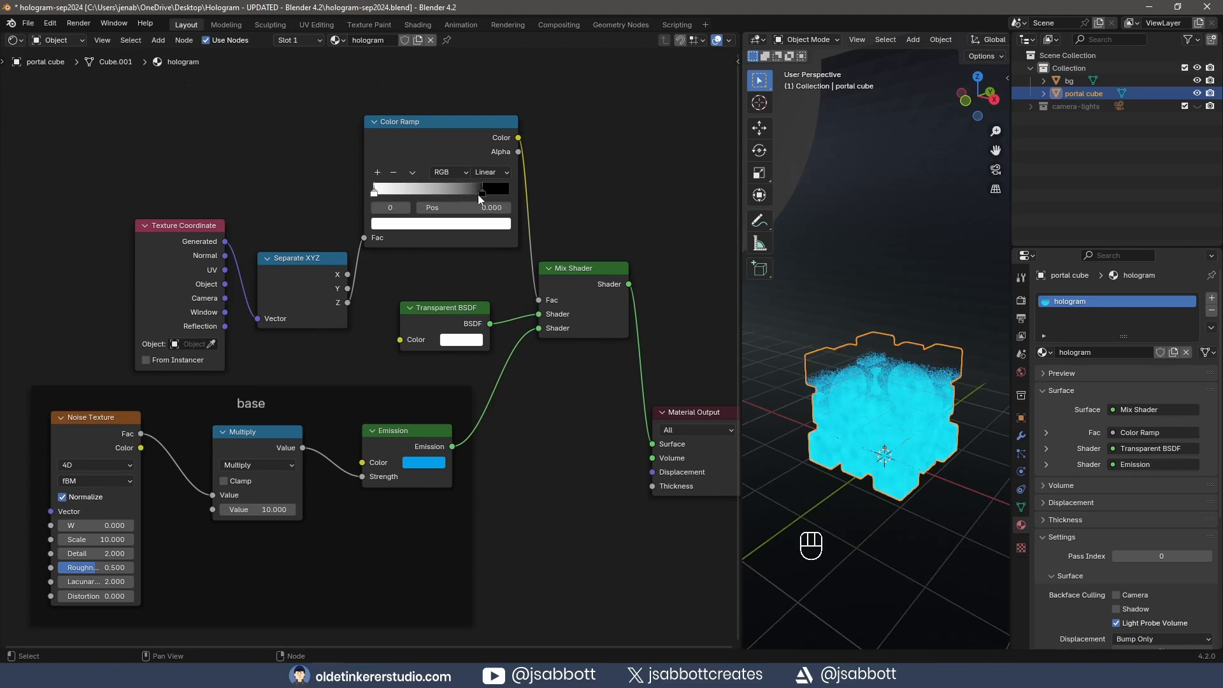
left_click_drag(482, 193, 509, 193)
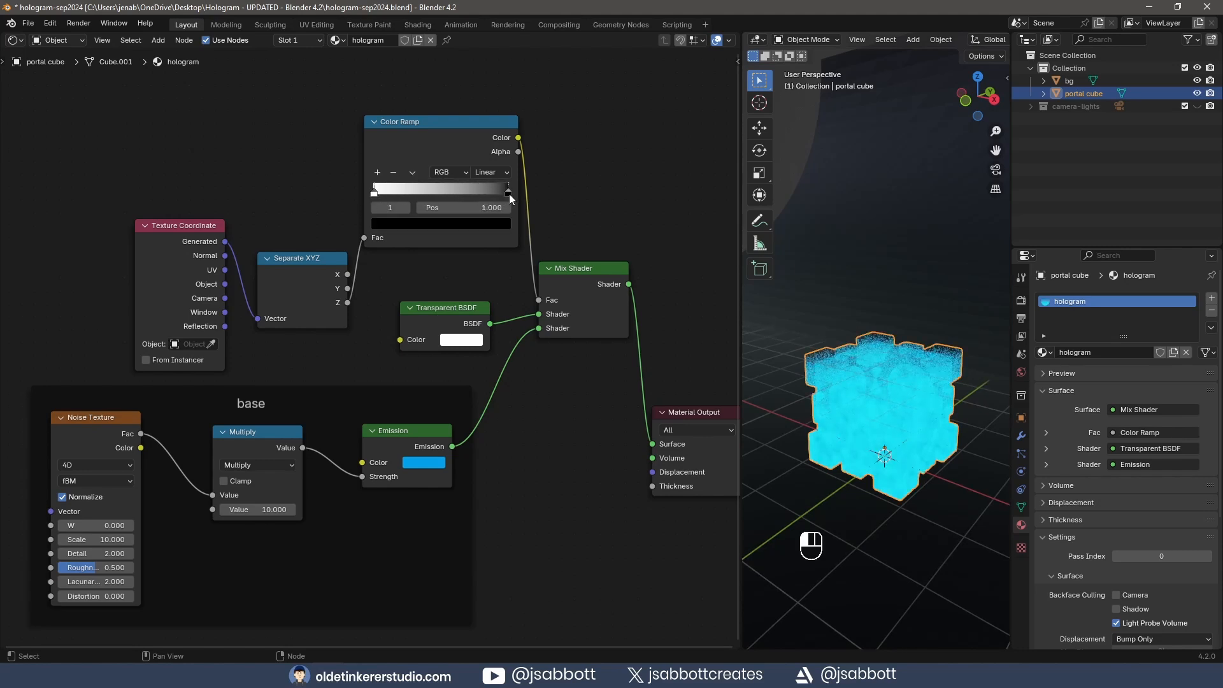
Step: Set the Transparent BSDF color to hex 047D85
left_click(463, 343)
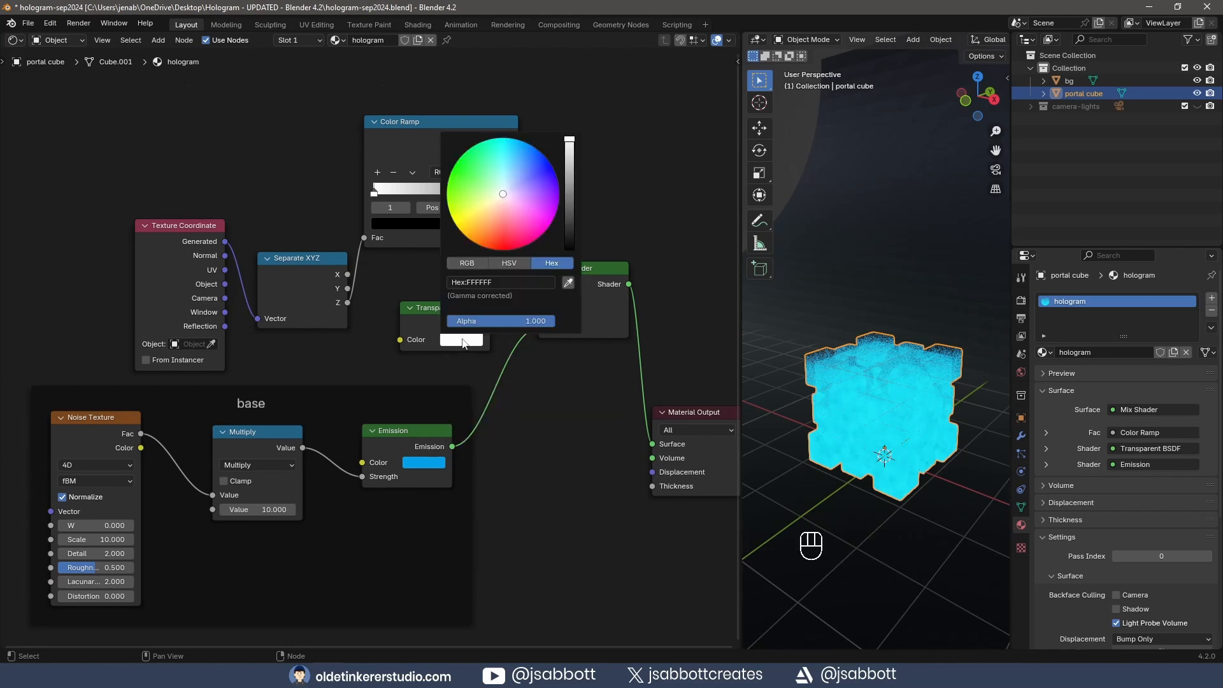
left_click(522, 282)
type("047d85")
key("Return")
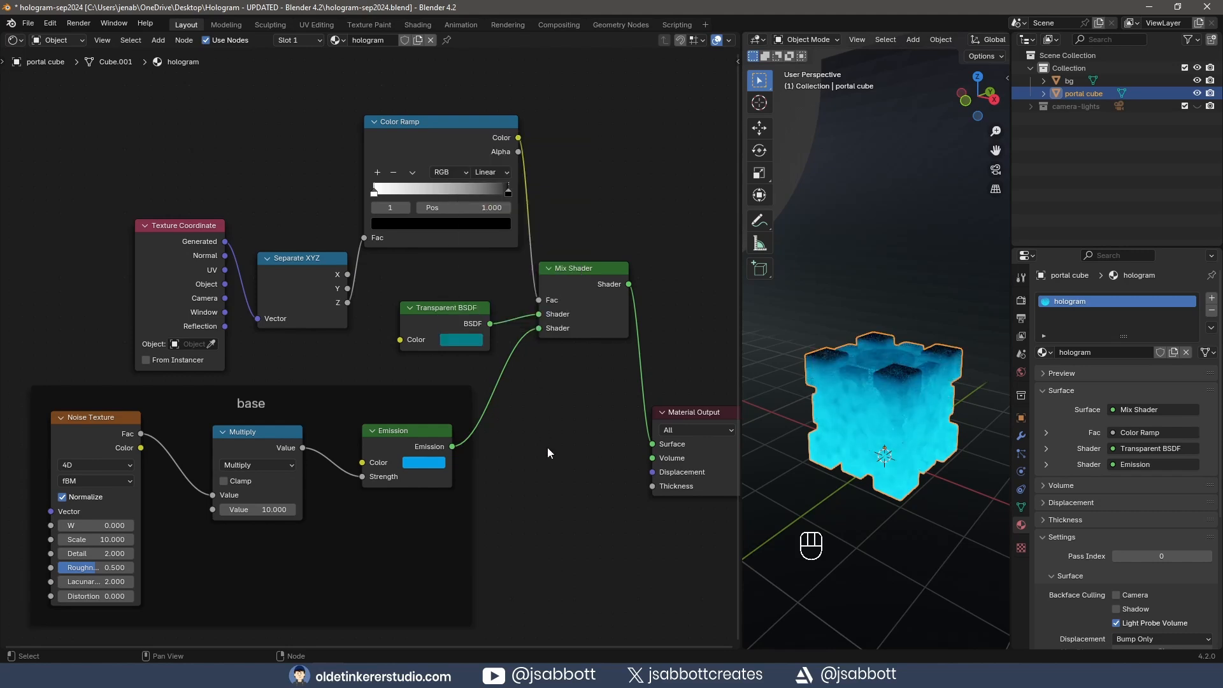
Step: Join the Texture Coordinate, Separate XYZ, Color Ramp, Transparent BSDF and Mix Shader nodes in a new frame labelled "gradient"
left_click_drag(89, 114, 618, 366)
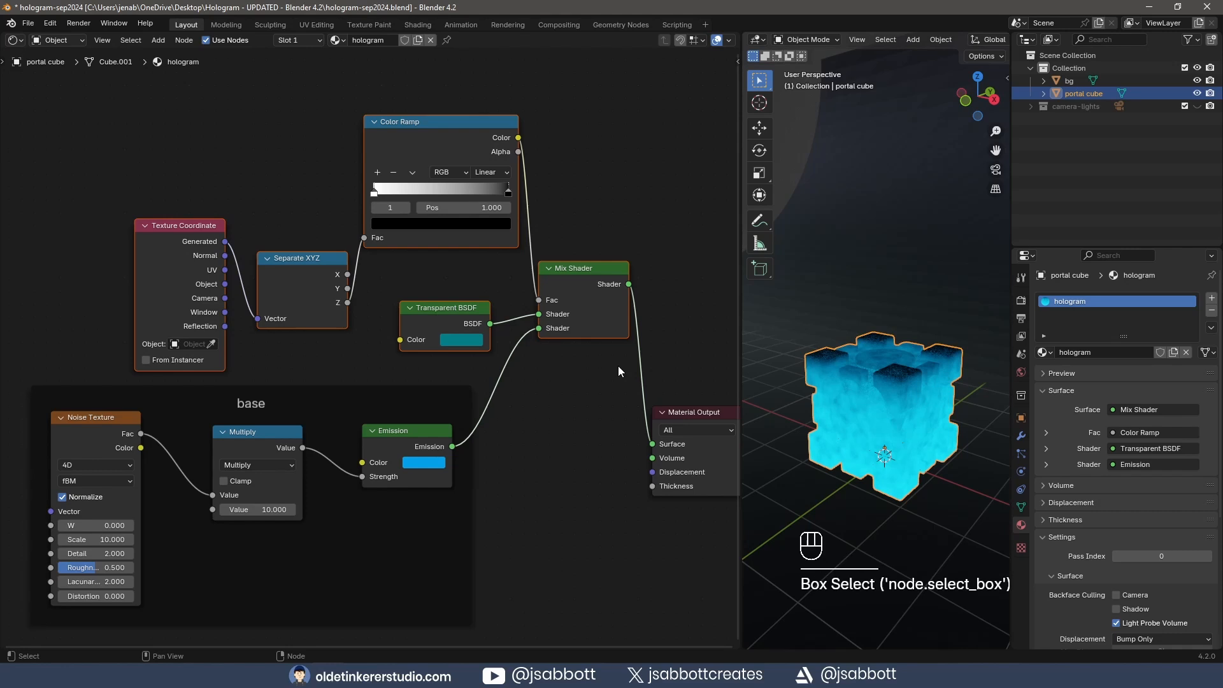
key("ctrl+j")
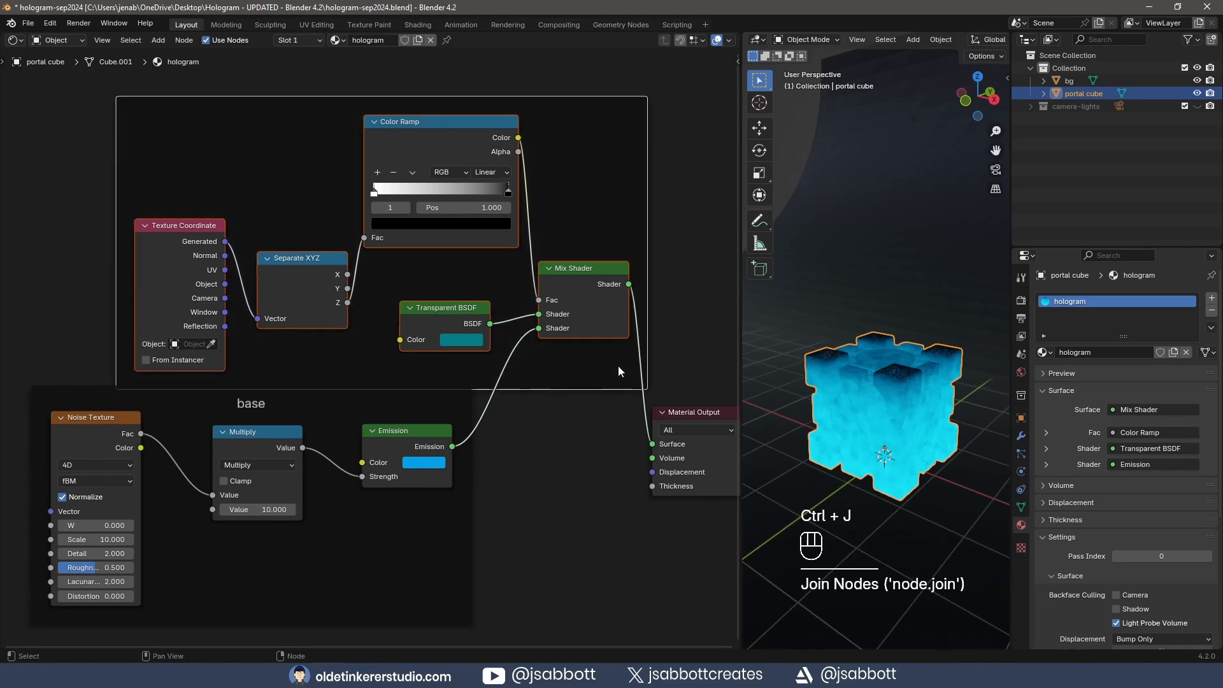
right_click(559, 373)
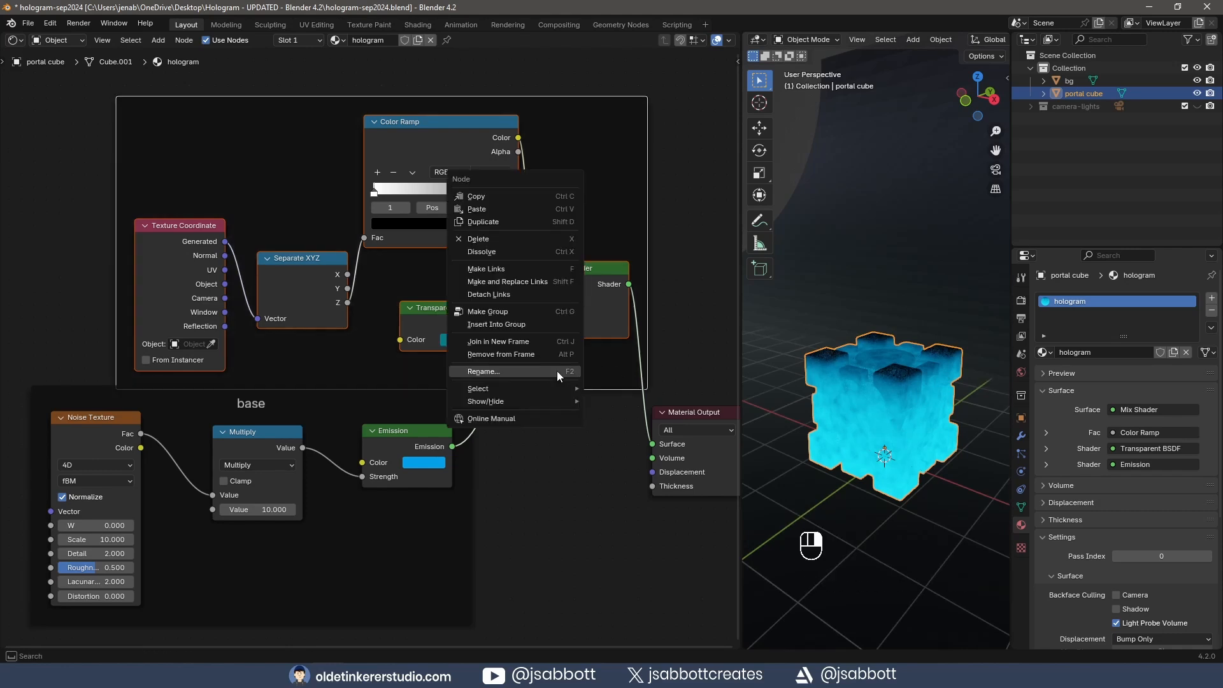
left_click(557, 371)
type("gradient")
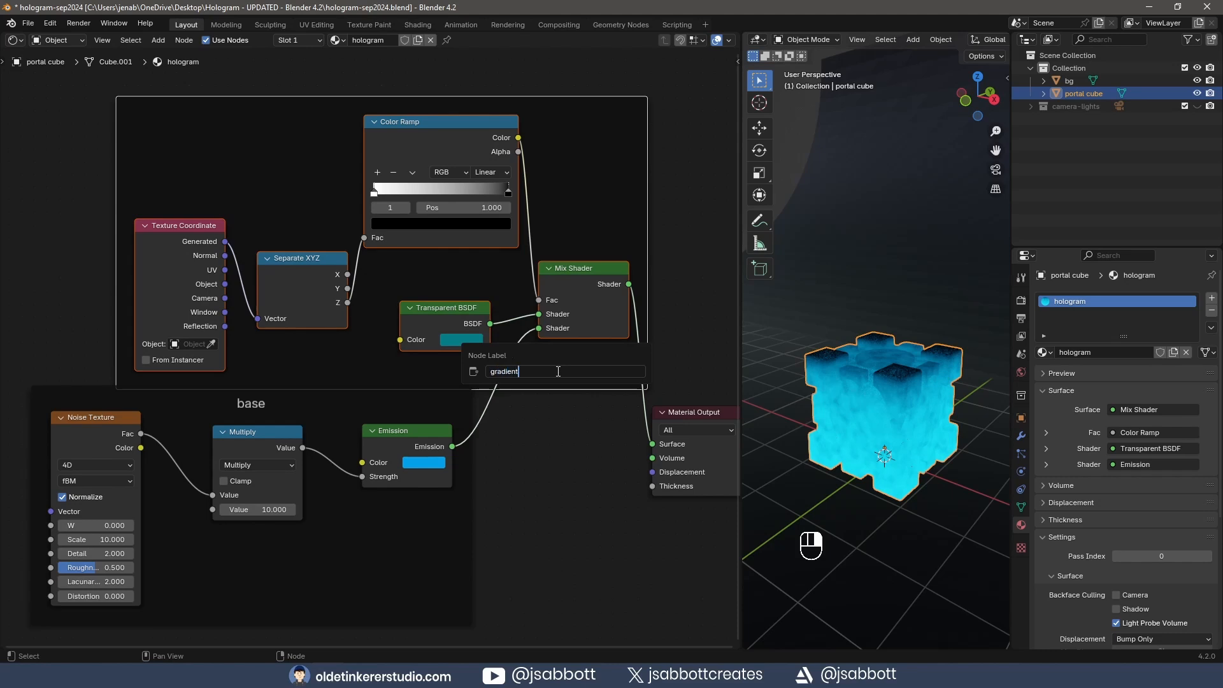
key("Return")
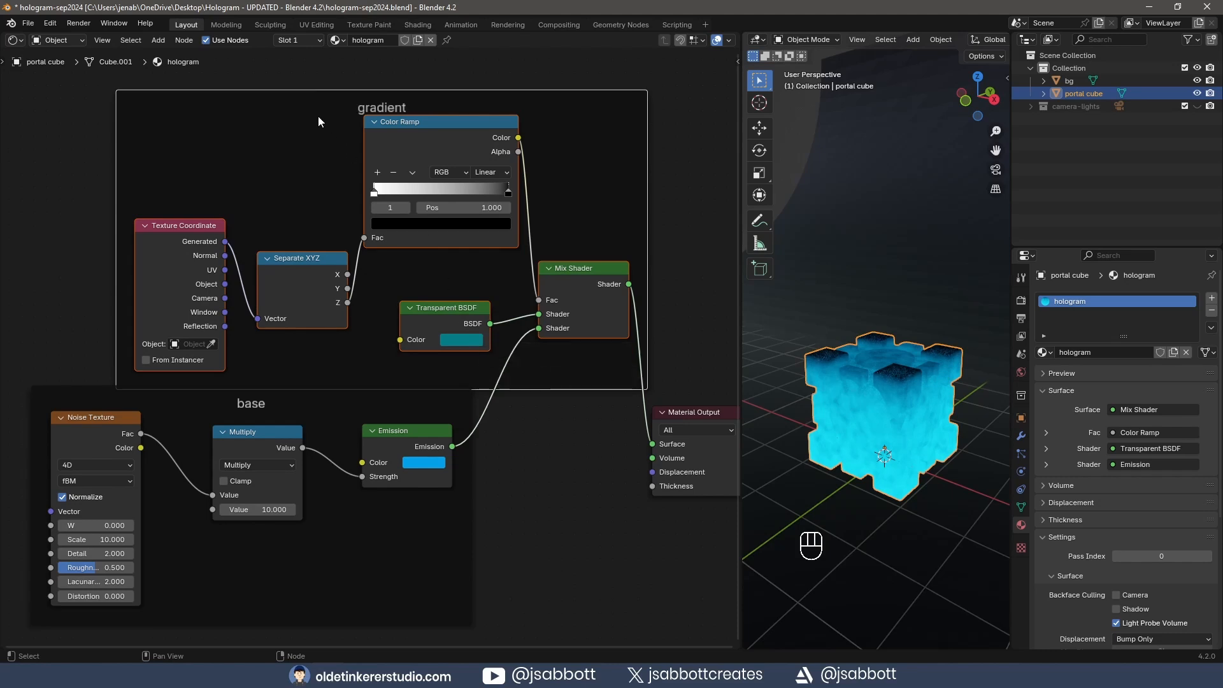
Step: Reposition the gradient frame relative to the Material Output, leaving free space for another node group
left_click(350, 105)
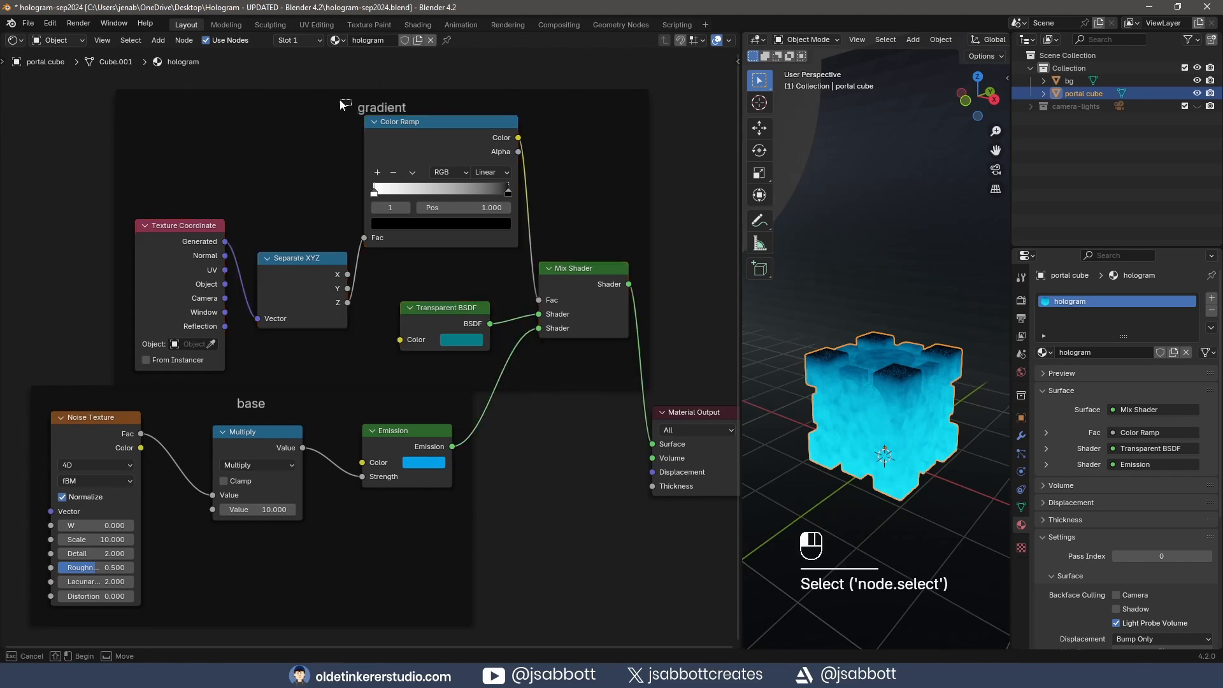
left_click_drag(350, 105, 337, 101)
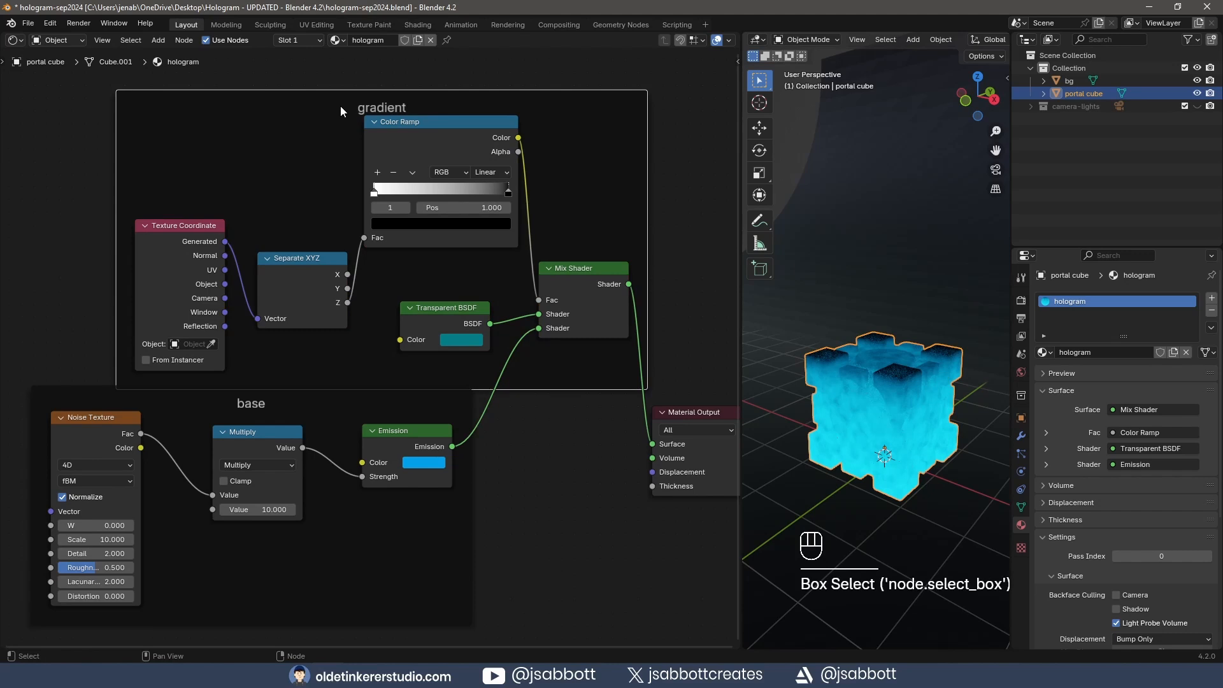
key("g")
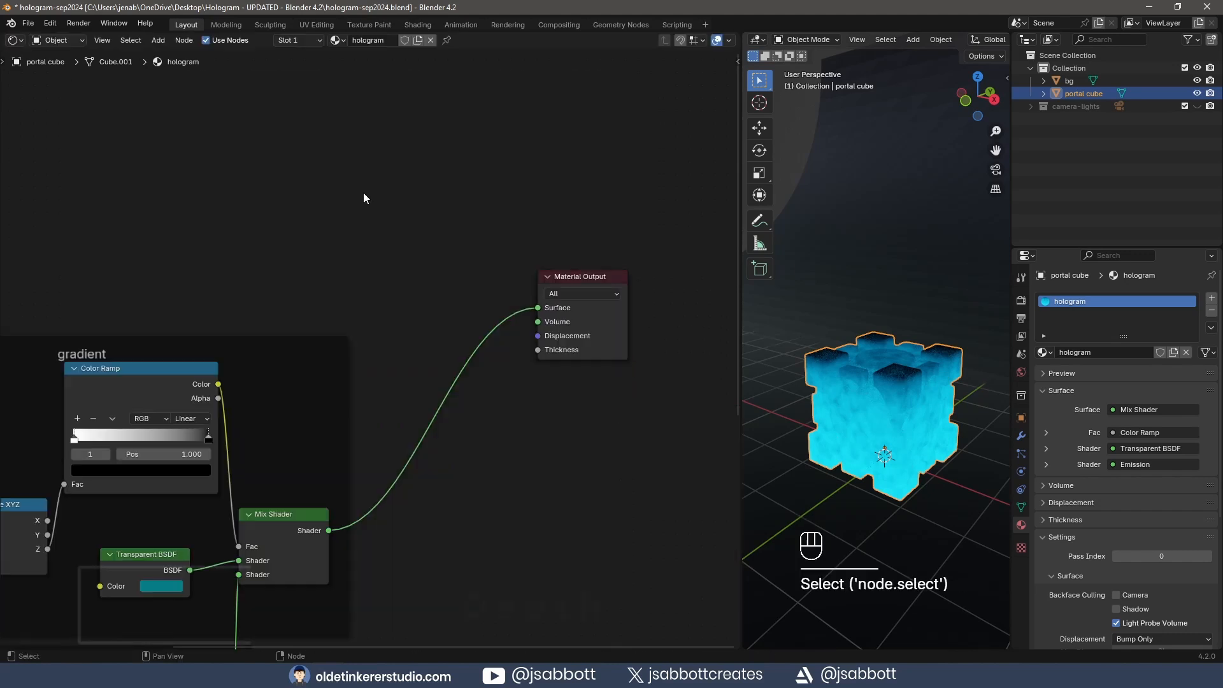
Step: Add a second Mix Shader, link its output to the Material Output Surface, and feed the gradient's Mix Shader into its second Shader input
key("shift+a")
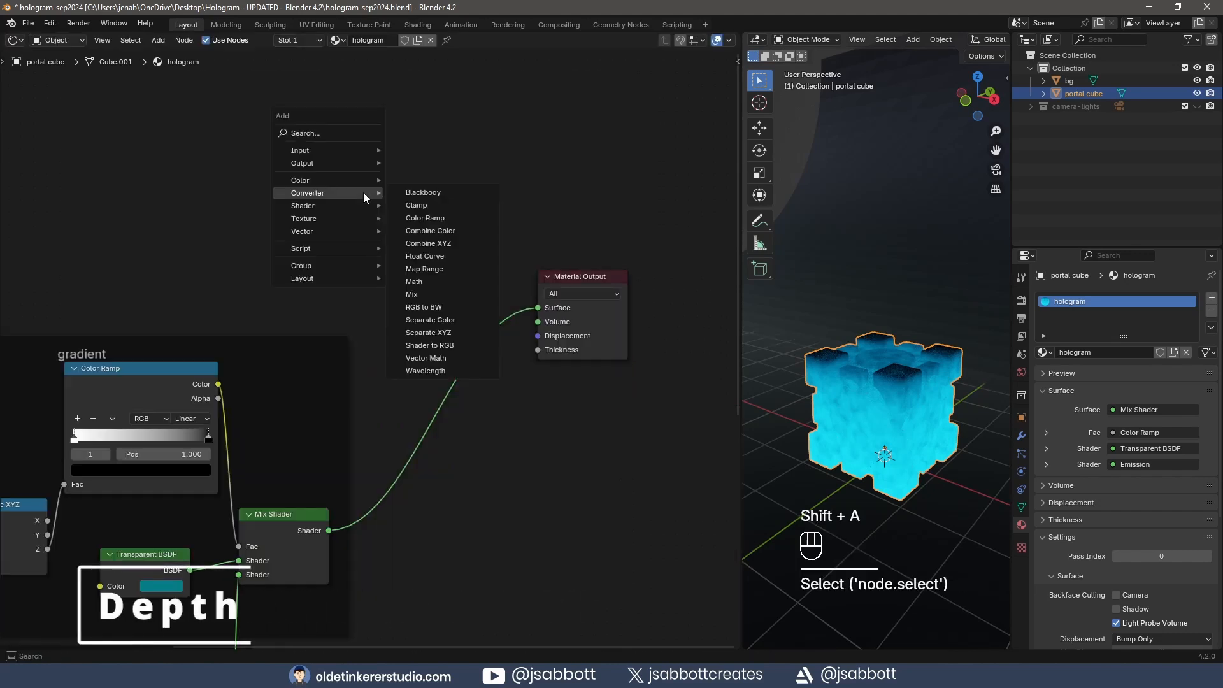
mouse_move(323, 205)
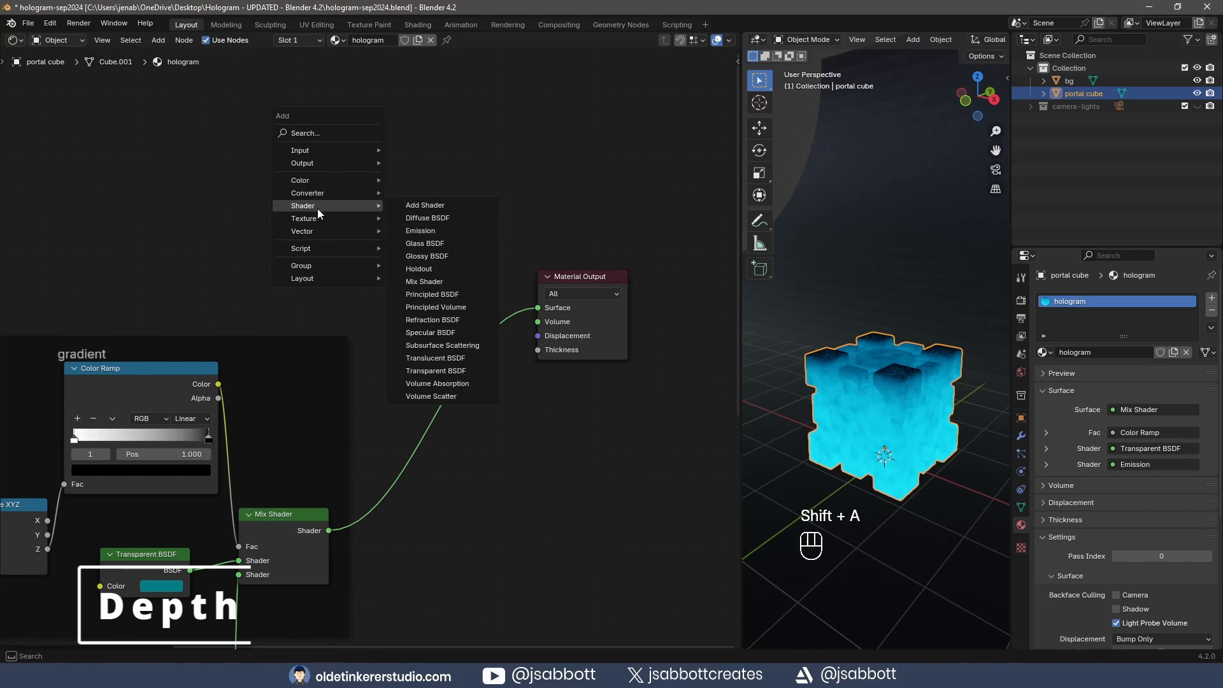
left_click(431, 281)
left_click(450, 254)
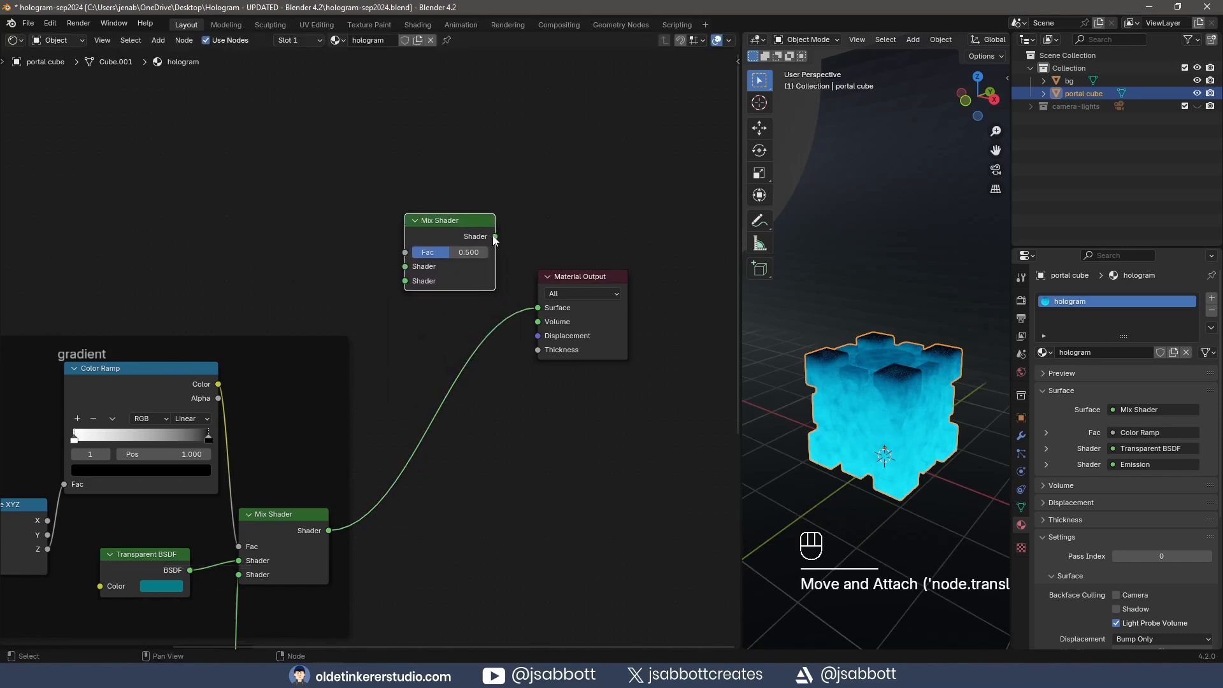
left_click_drag(496, 236, 537, 308)
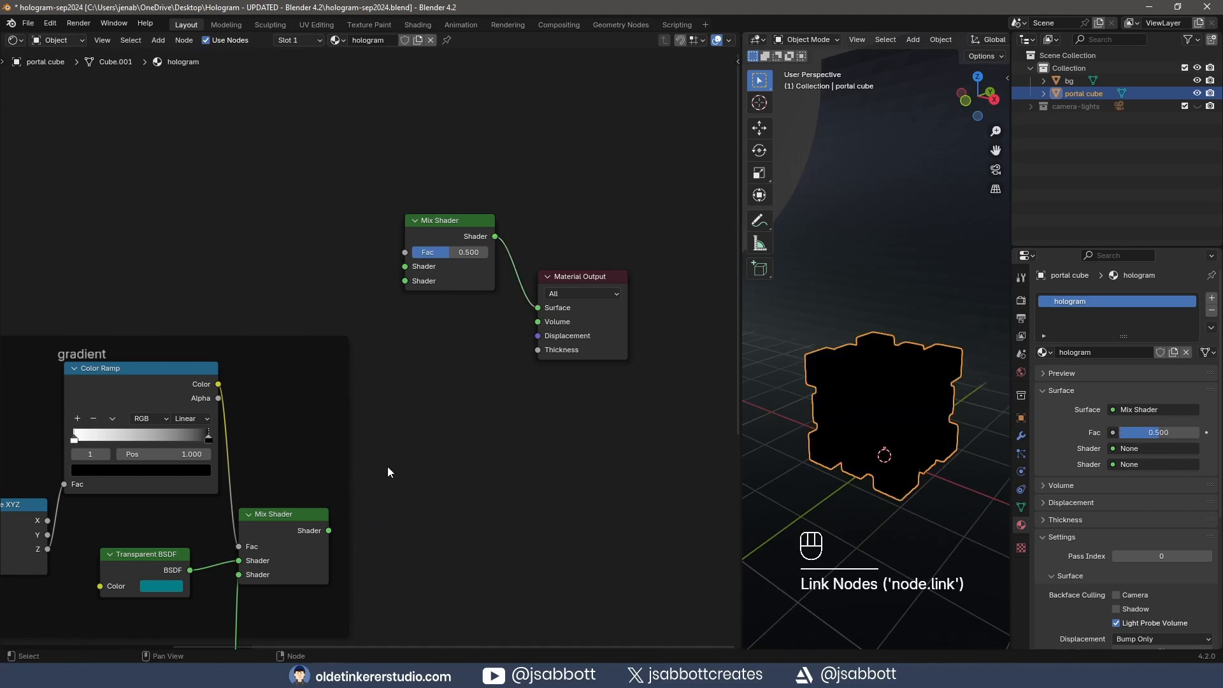
left_click_drag(328, 531, 404, 282)
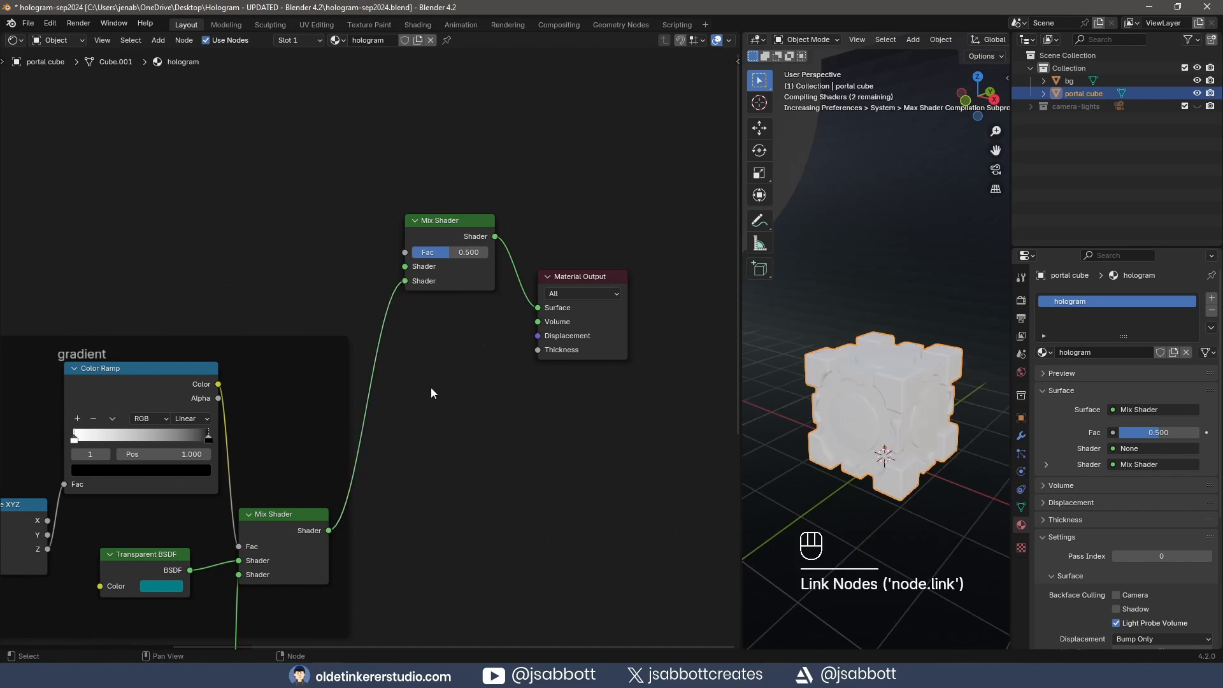
Step: Add an Emission node beside the new Mix Shader and a Color Ramp node above it
middle_click_drag(266, 224, 359, 306)
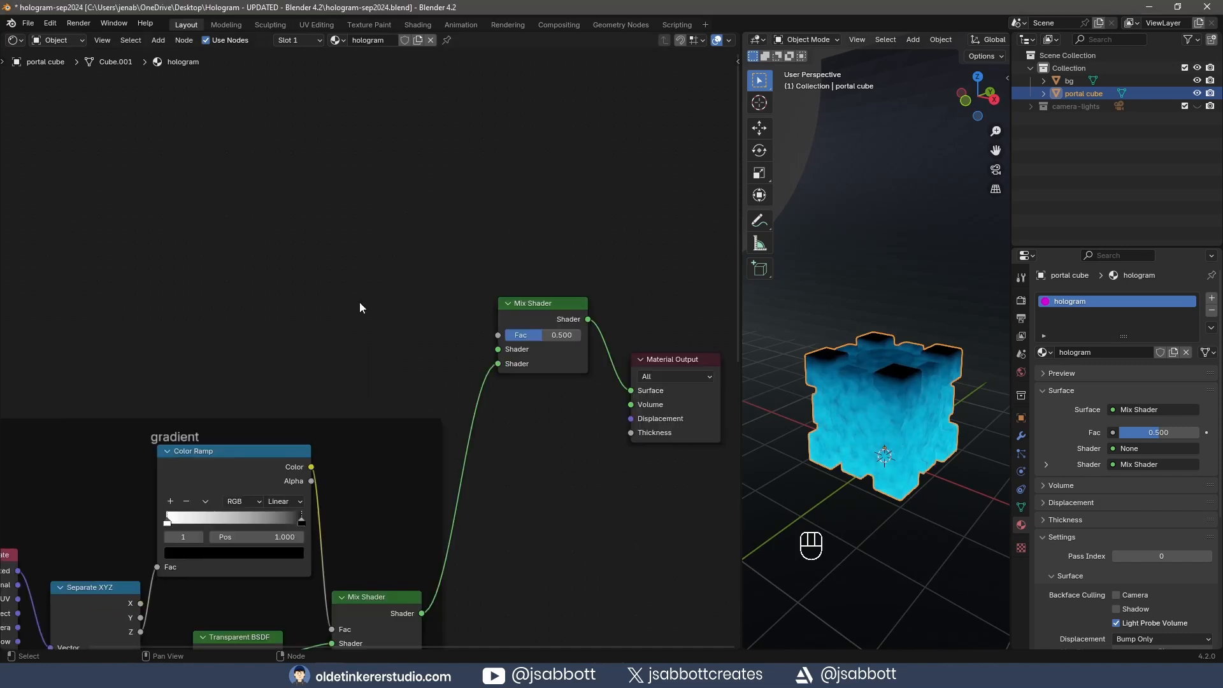
key("shift+a")
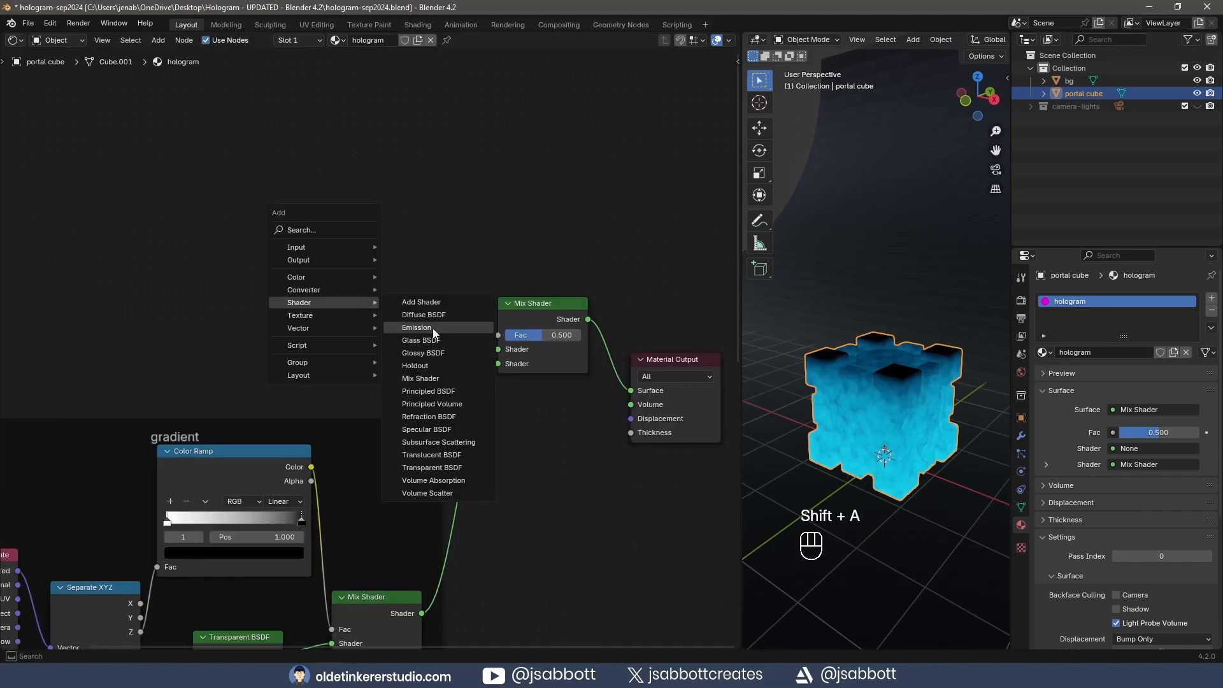
left_click(421, 327)
left_click(365, 308)
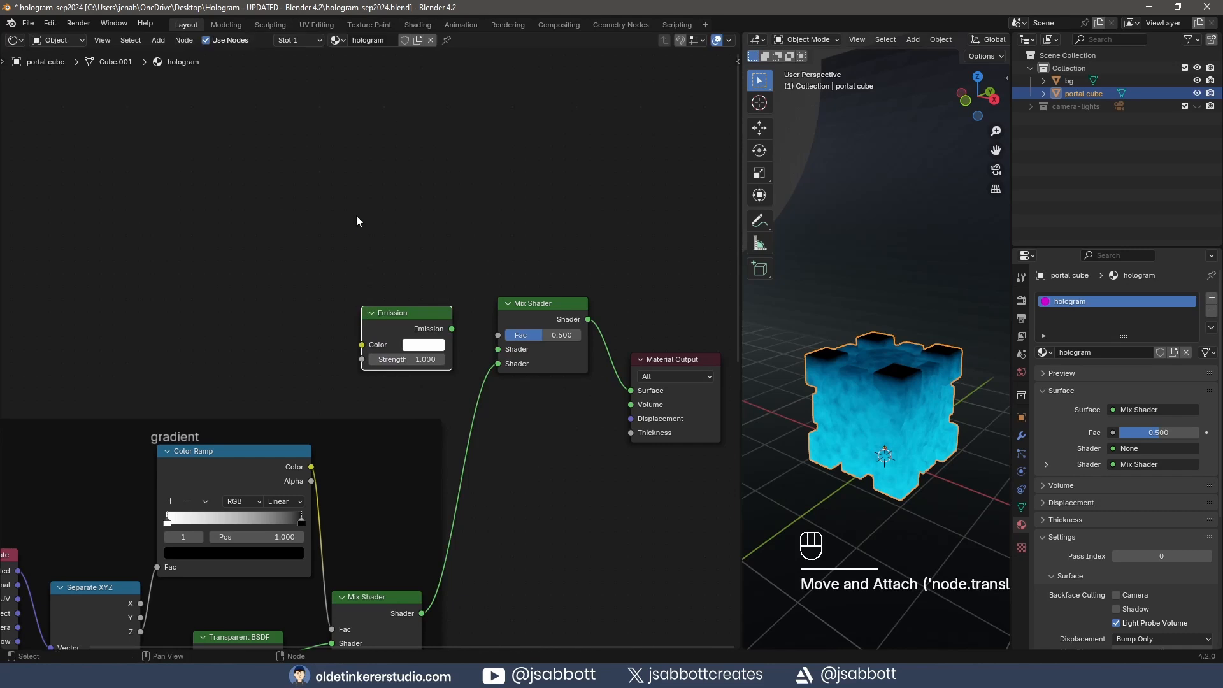
key("shift+a")
mouse_move(355, 213)
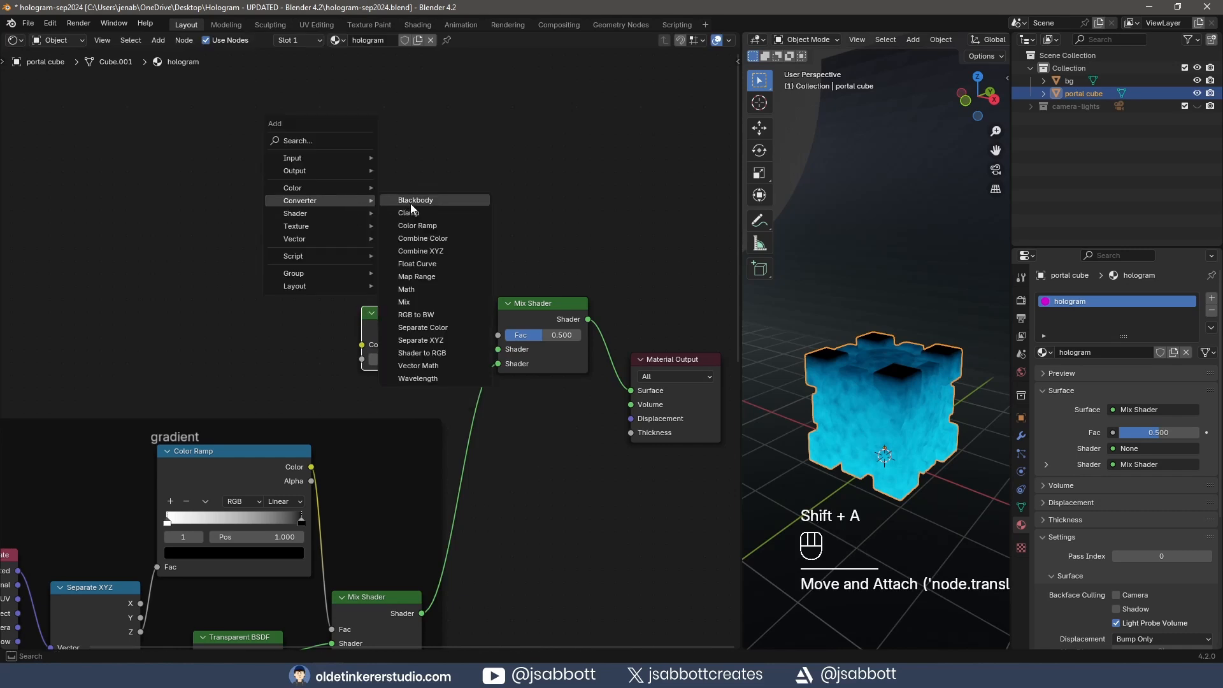
left_click(425, 227)
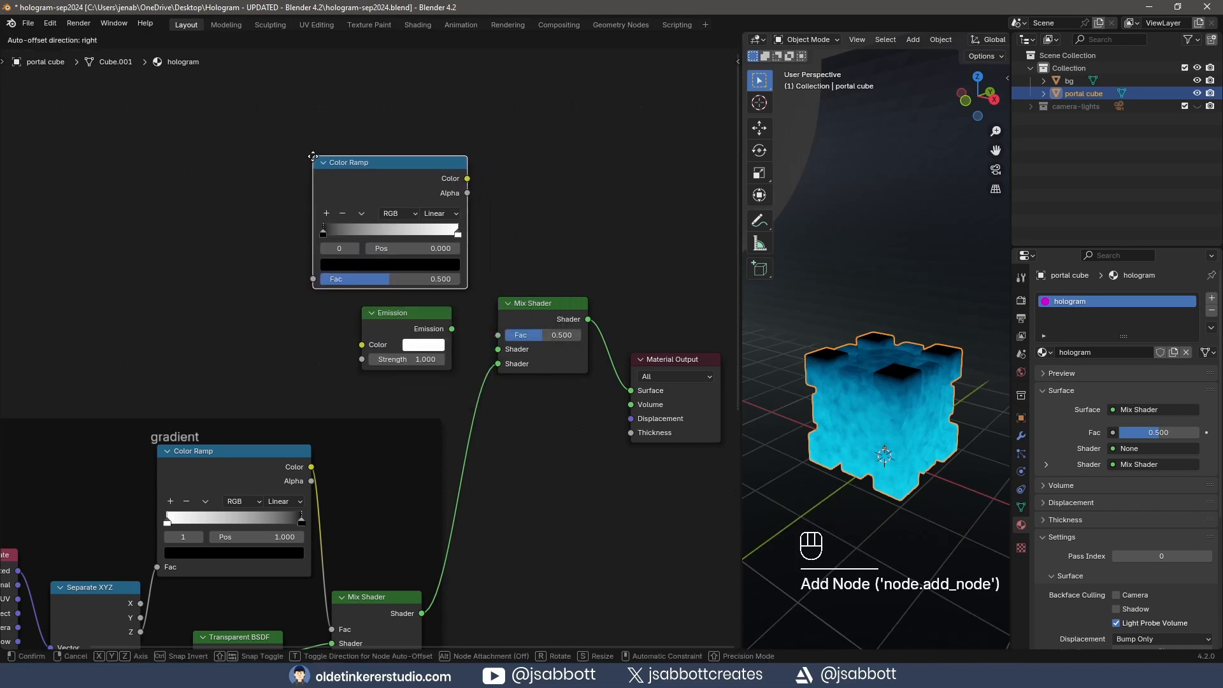
left_click(313, 157)
Step: Add a Layer Weight node before the new Color Ramp
key("shift+a")
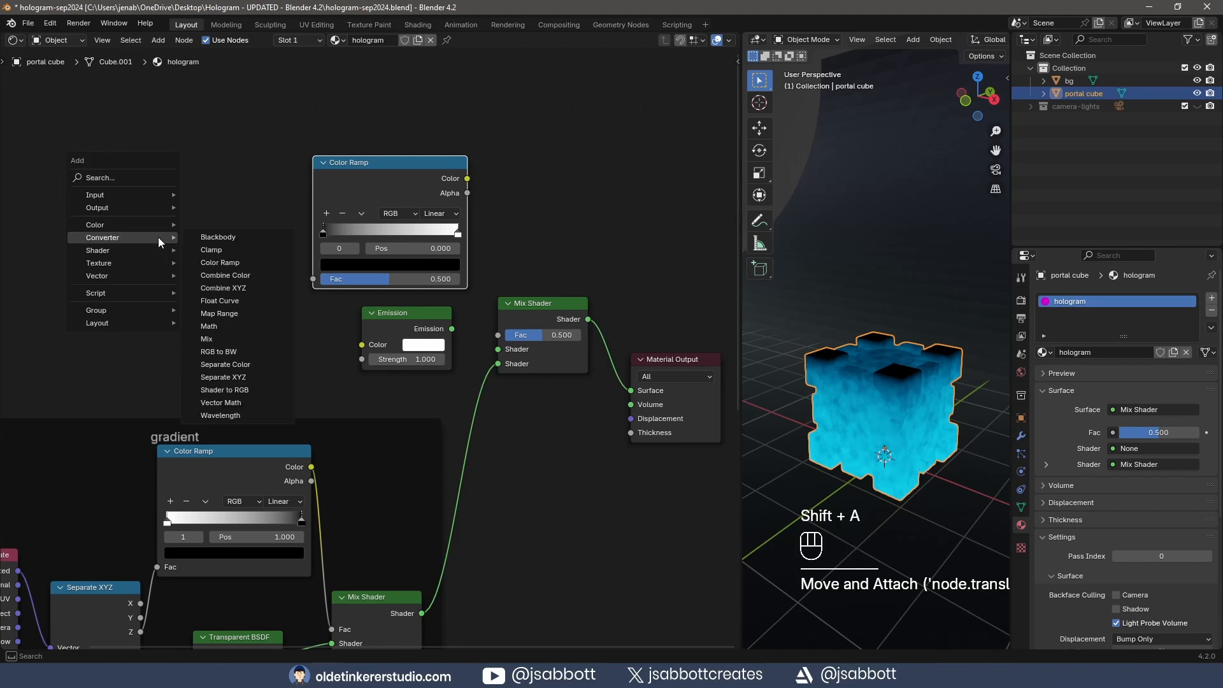
mouse_move(139, 193)
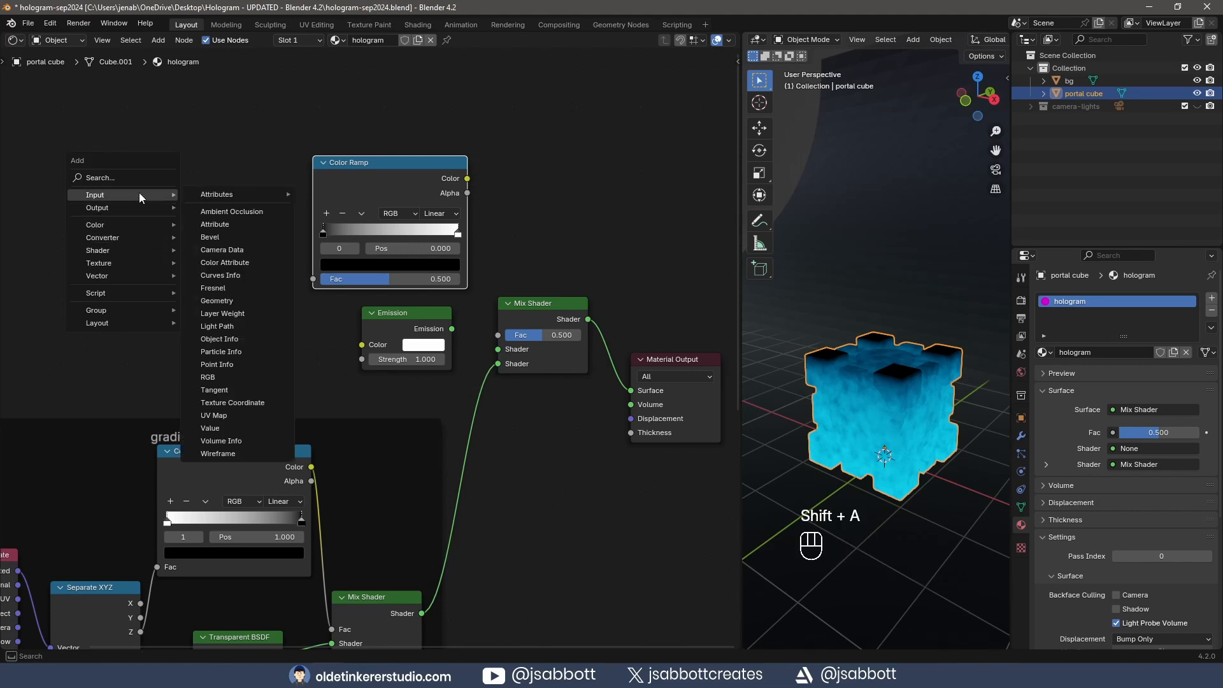
left_click(252, 313)
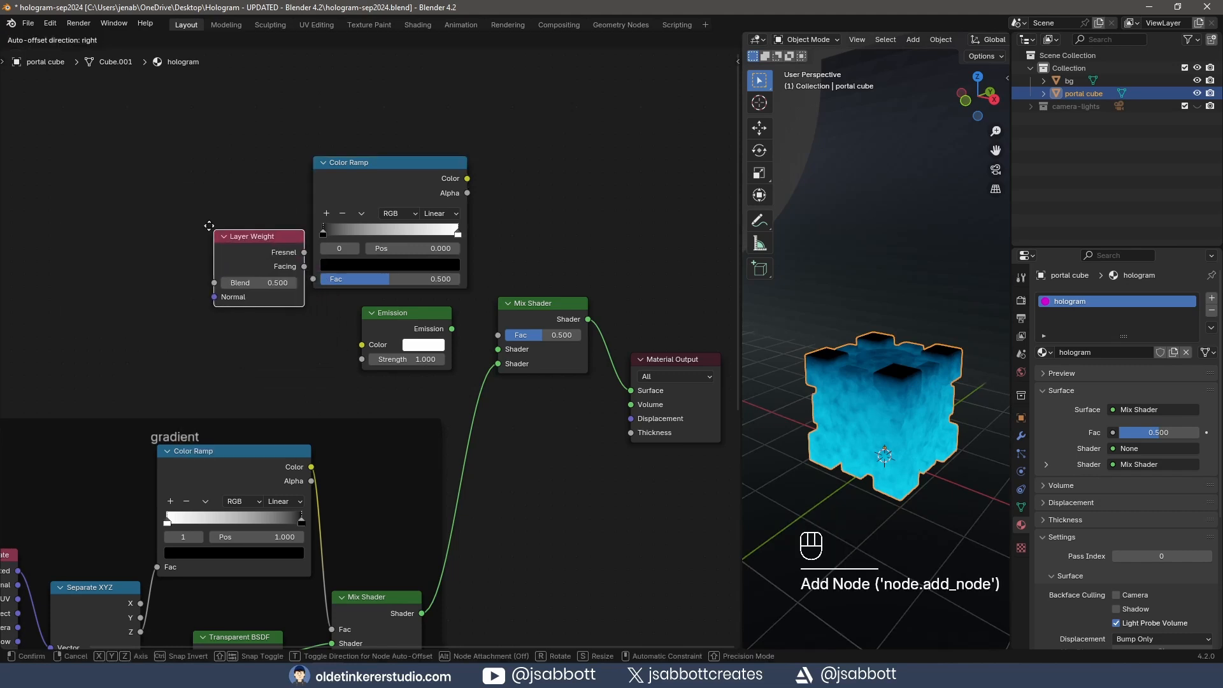
left_click(181, 196)
Step: Add a Geometry node, link its True Normal to the Layer Weight Normal, and link Layer Weight Facing to the Color Ramp Fac
middle_click_drag(84, 305, 177, 311)
key("shift+a")
mouse_move(158, 260)
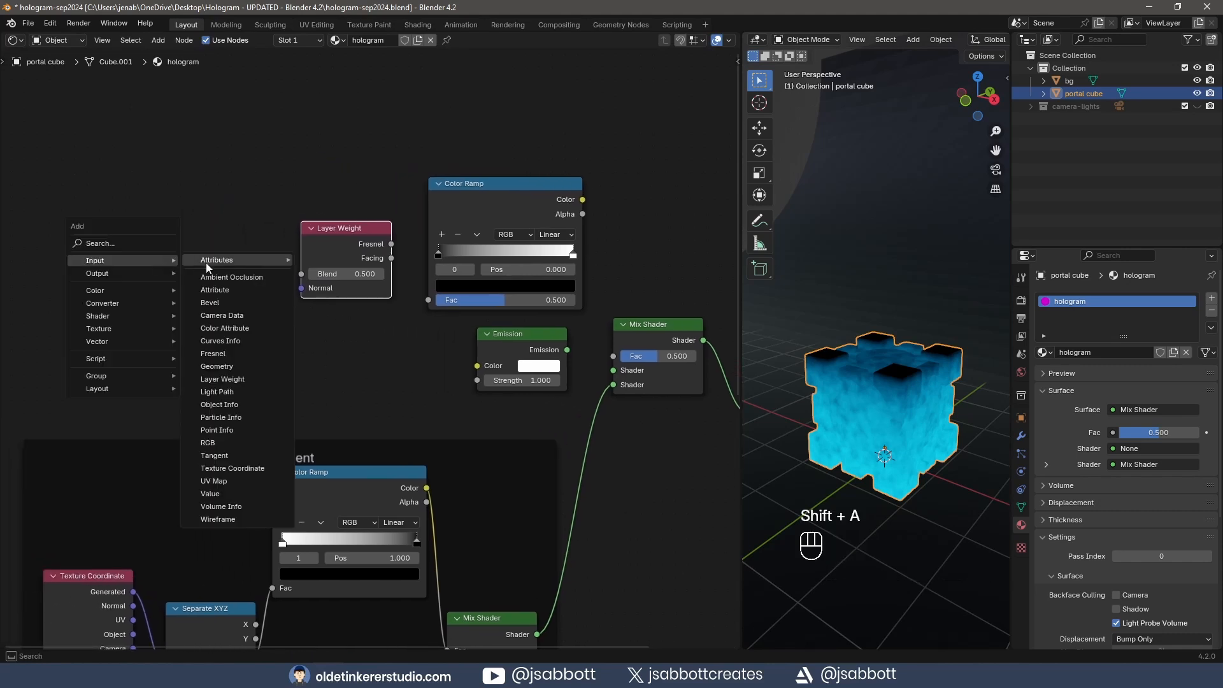
left_click(229, 366)
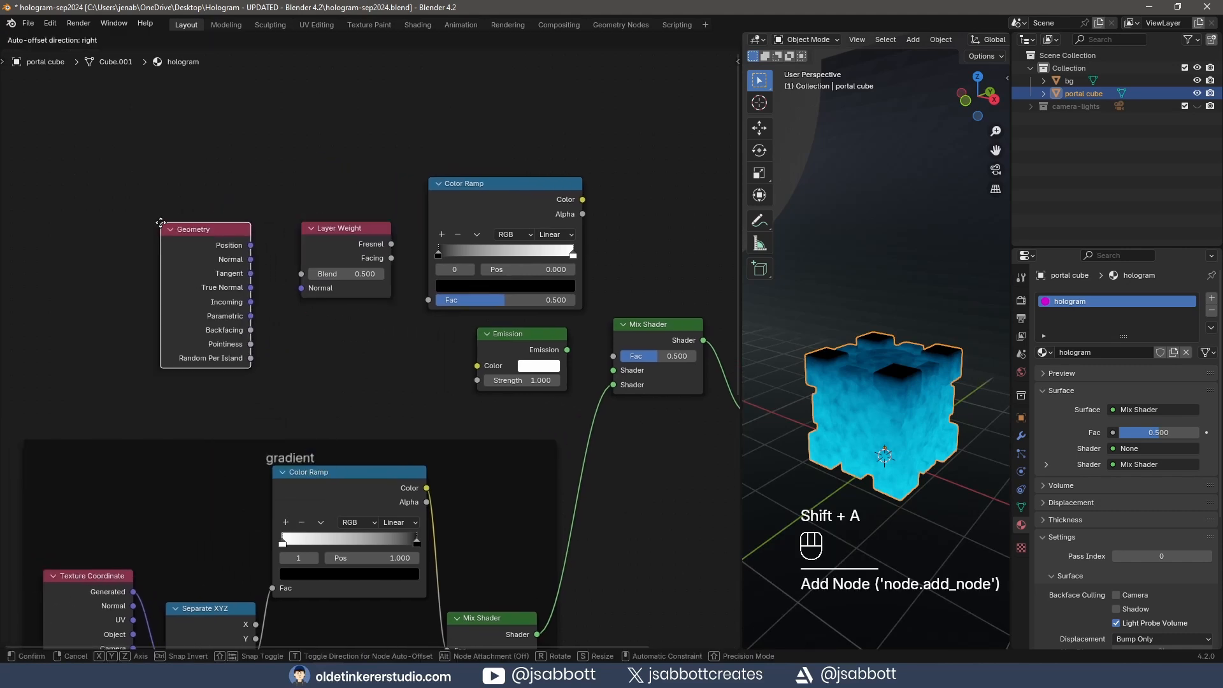
left_click(161, 222)
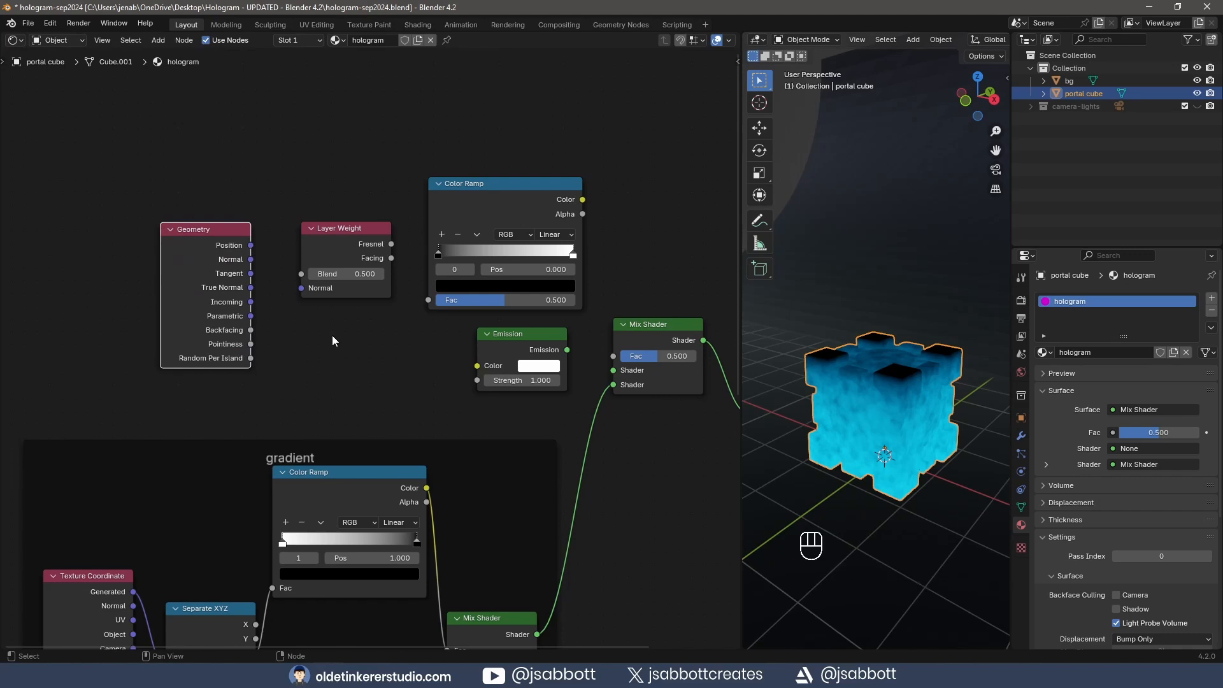
left_click_drag(251, 287, 294, 292)
left_click_drag(391, 258, 428, 300)
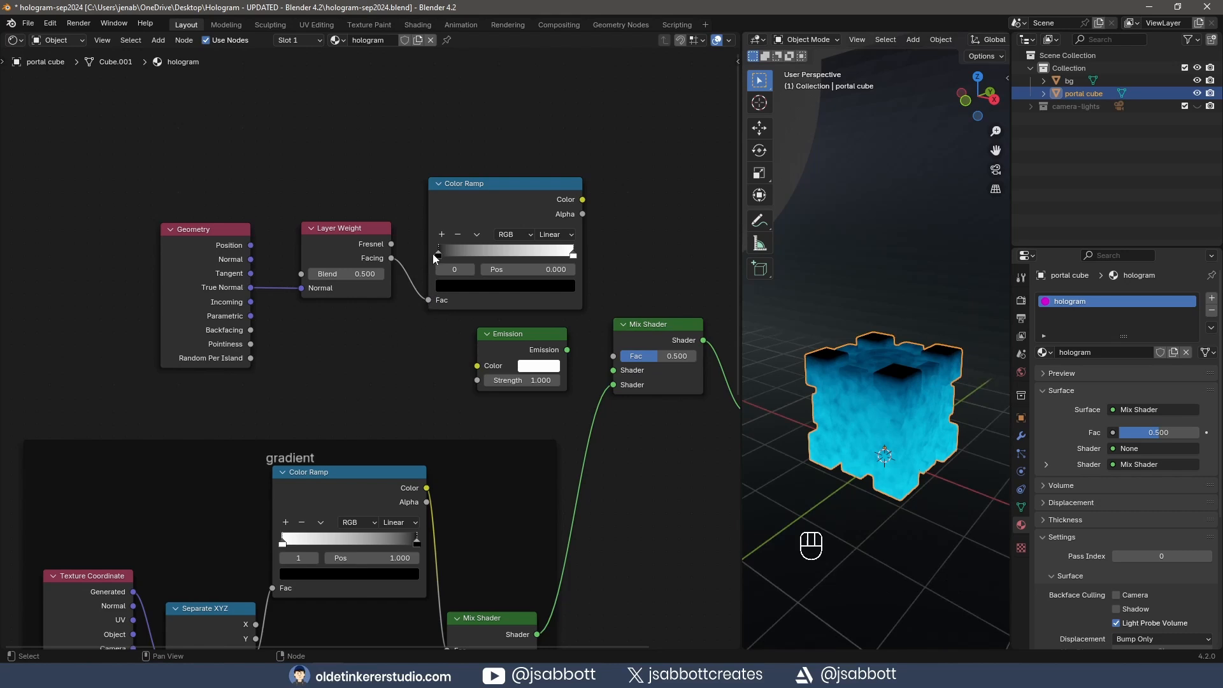
Step: Reverse the new Color Ramp gradient, with the white stop at position 0.5 and the black stop at position 0.75
mouse_move(440, 254)
left_mouse_down()
mouse_move(556, 256)
mouse_move(450, 260)
left_mouse_up()
left_click(573, 255)
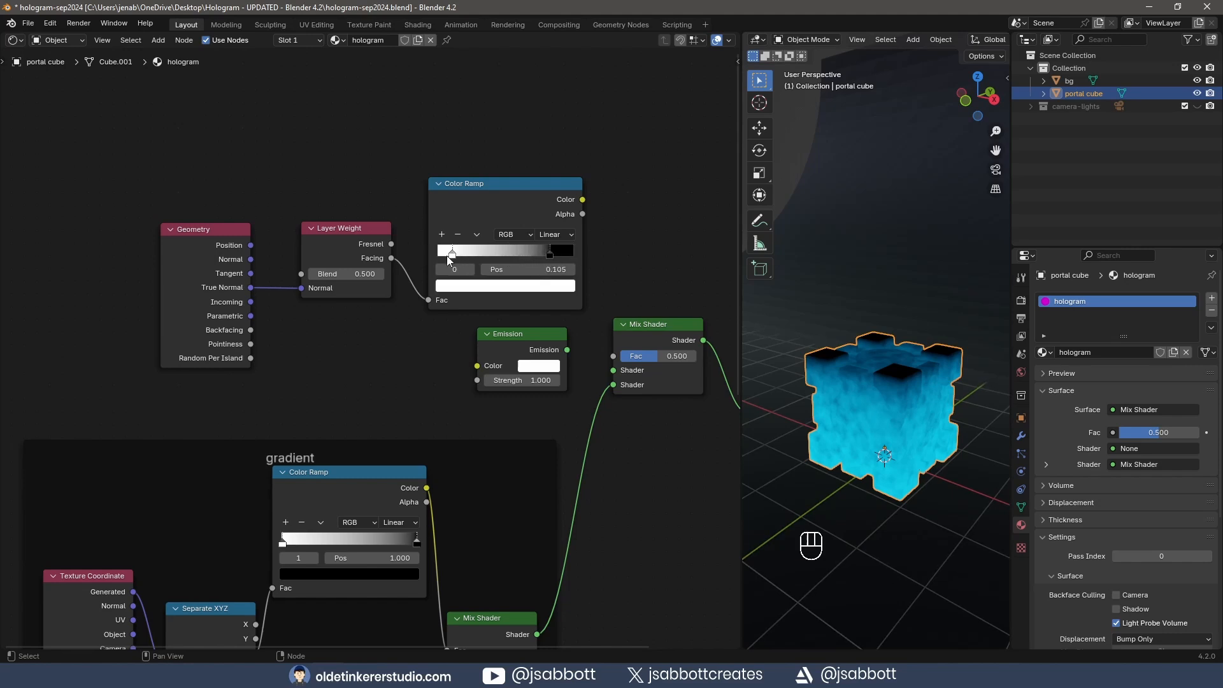
left_click(517, 269)
type(".5")
key("Return")
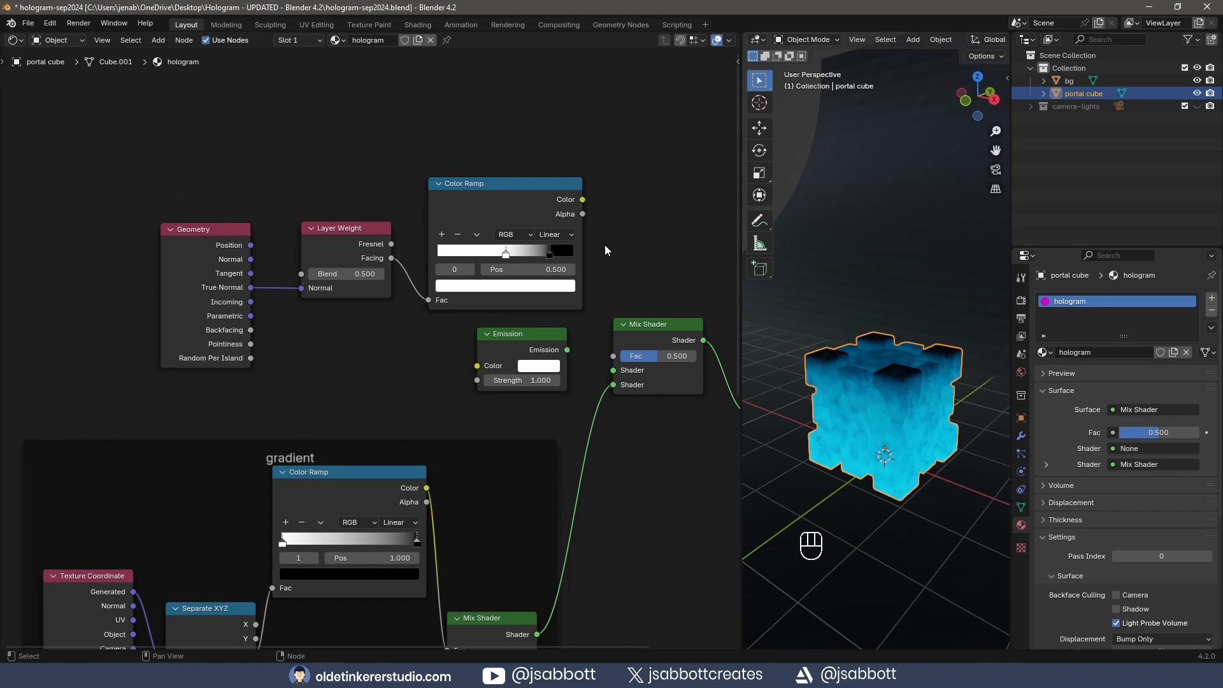
left_click(550, 254)
left_click(537, 270)
type(".75")
key("Return")
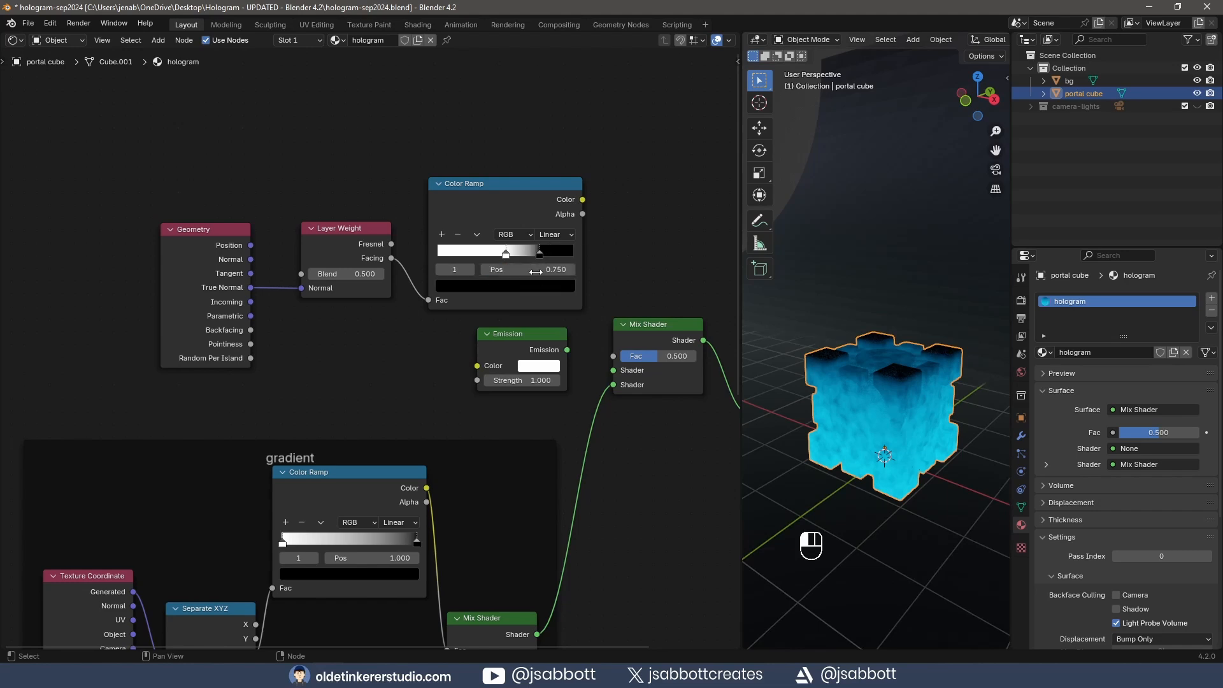
Step: Link the new Color Ramp's Color to the second Mix Shader's Fac and the new Emission to its first Shader input
middle_click_drag(709, 223, 502, 221)
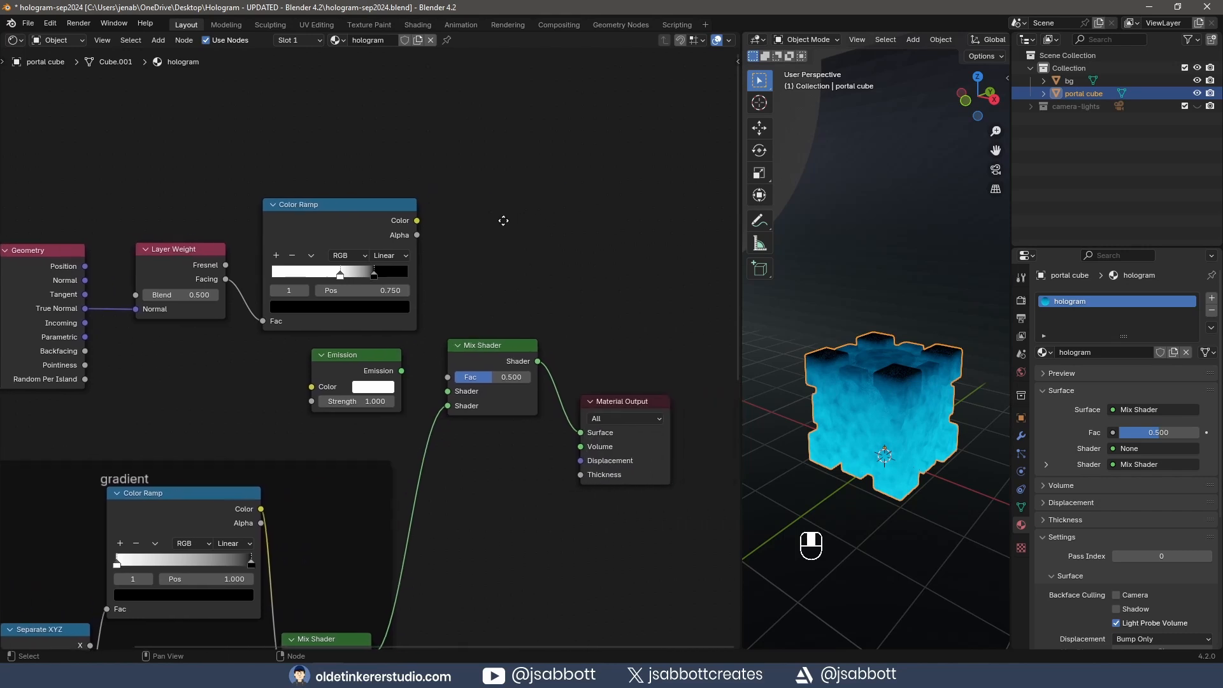
left_click(418, 220)
left_click_drag(417, 220, 432, 376)
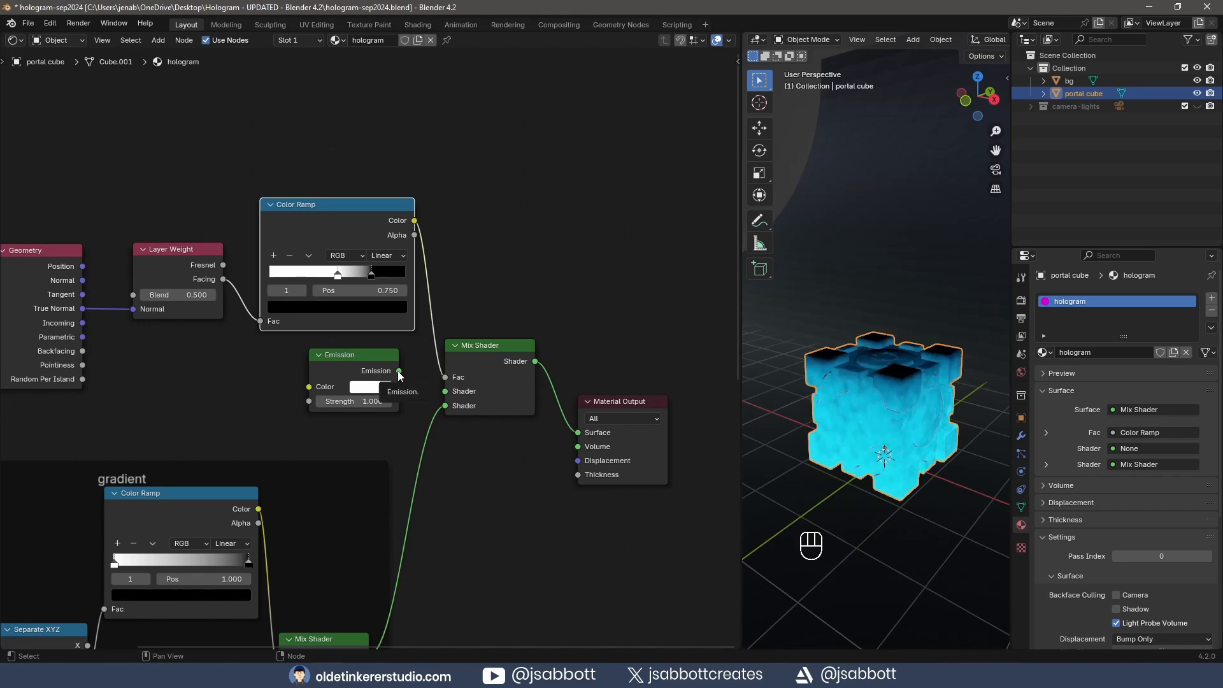
left_click_drag(399, 371, 445, 391)
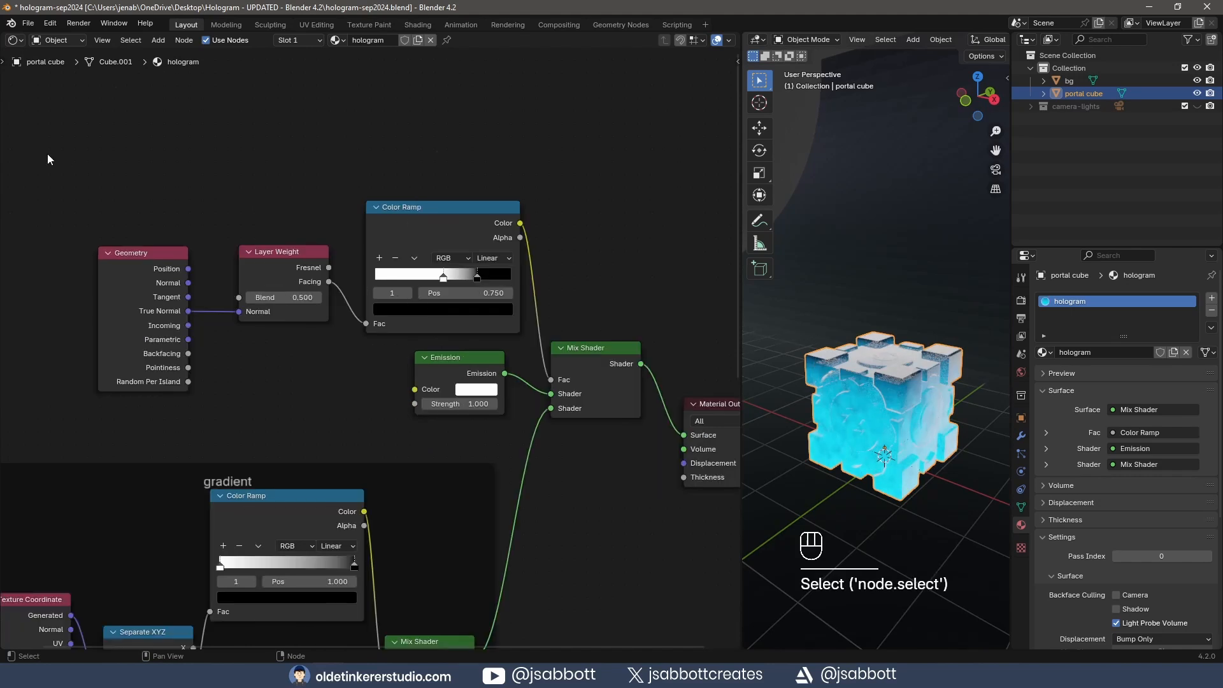
Step: Join the Geometry, Layer Weight, Color Ramp, Emission and Mix Shader nodes in a new frame labelled "depth"
left_click_drag(44, 154, 651, 431)
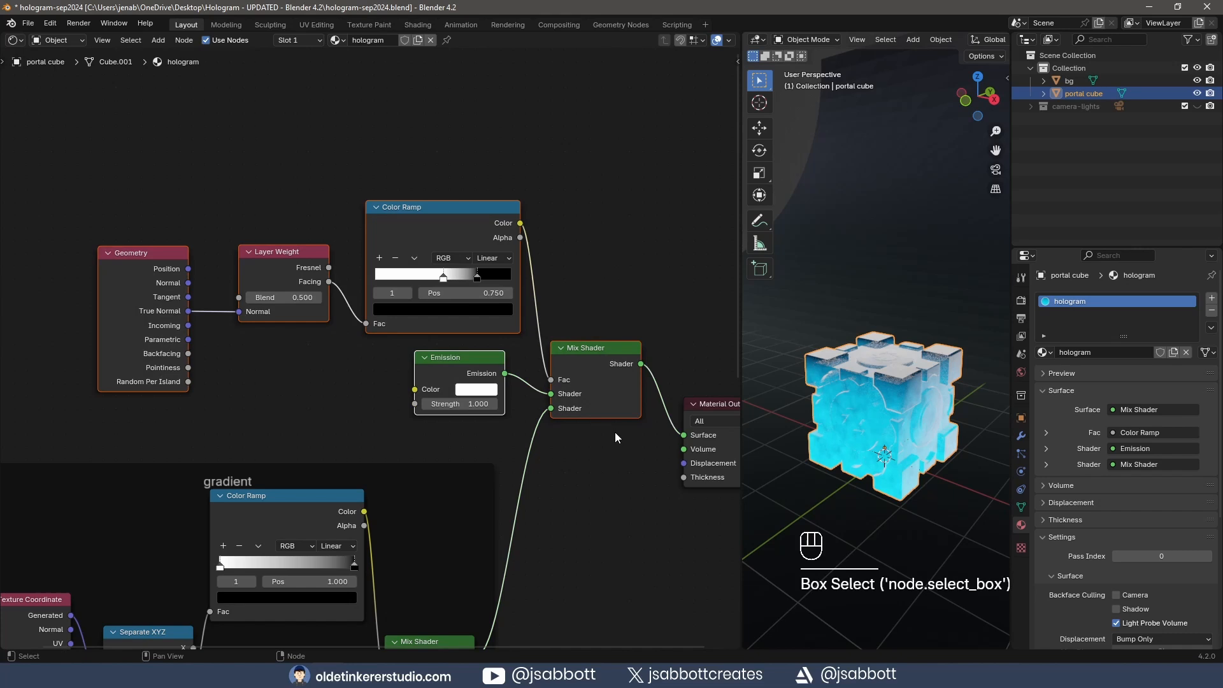
key("ctrl+j")
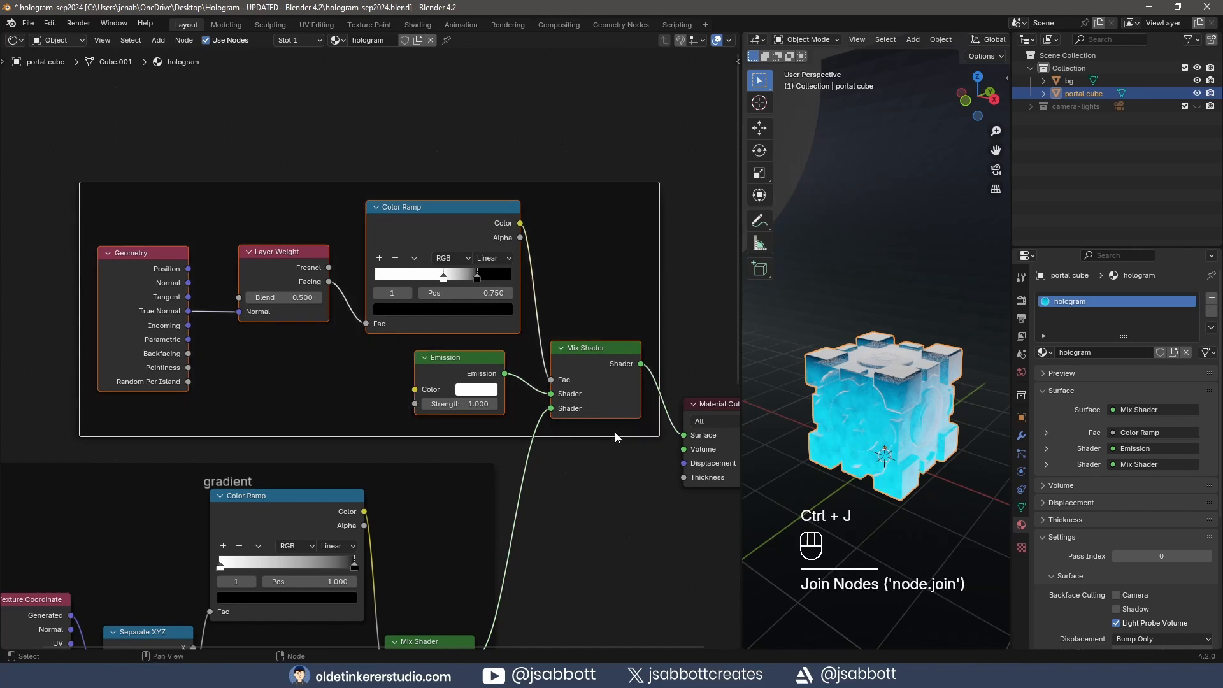
right_click(564, 239)
left_click(564, 240)
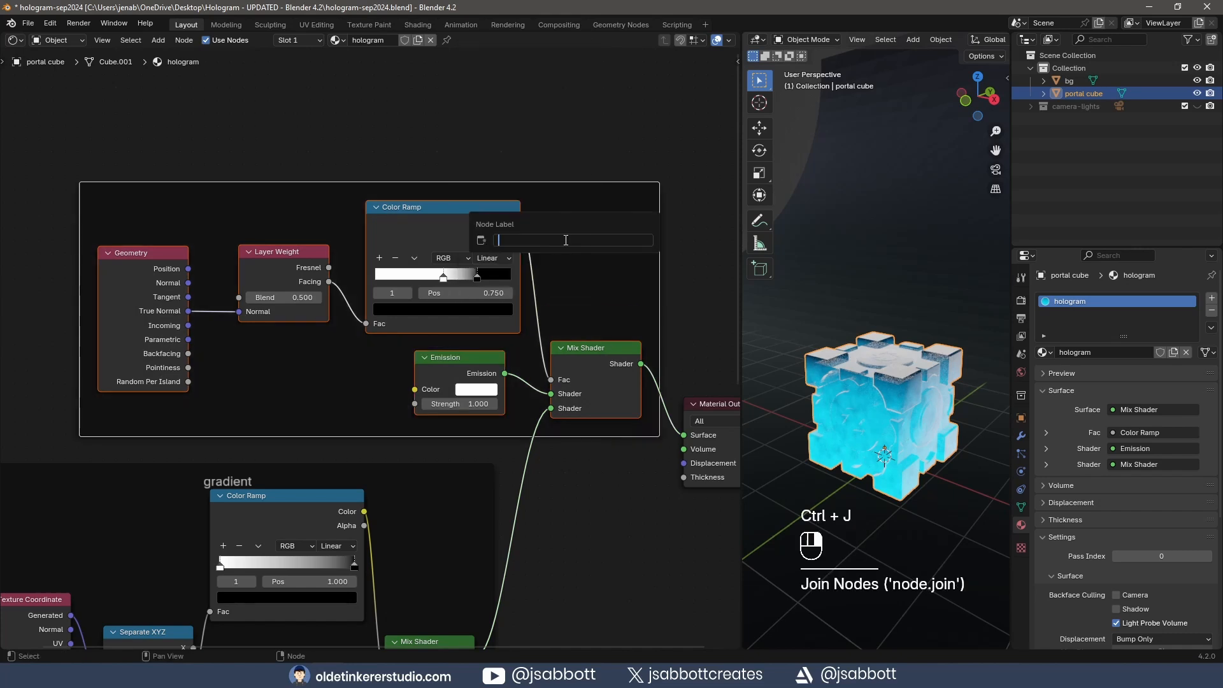
type("depth")
key("Return")
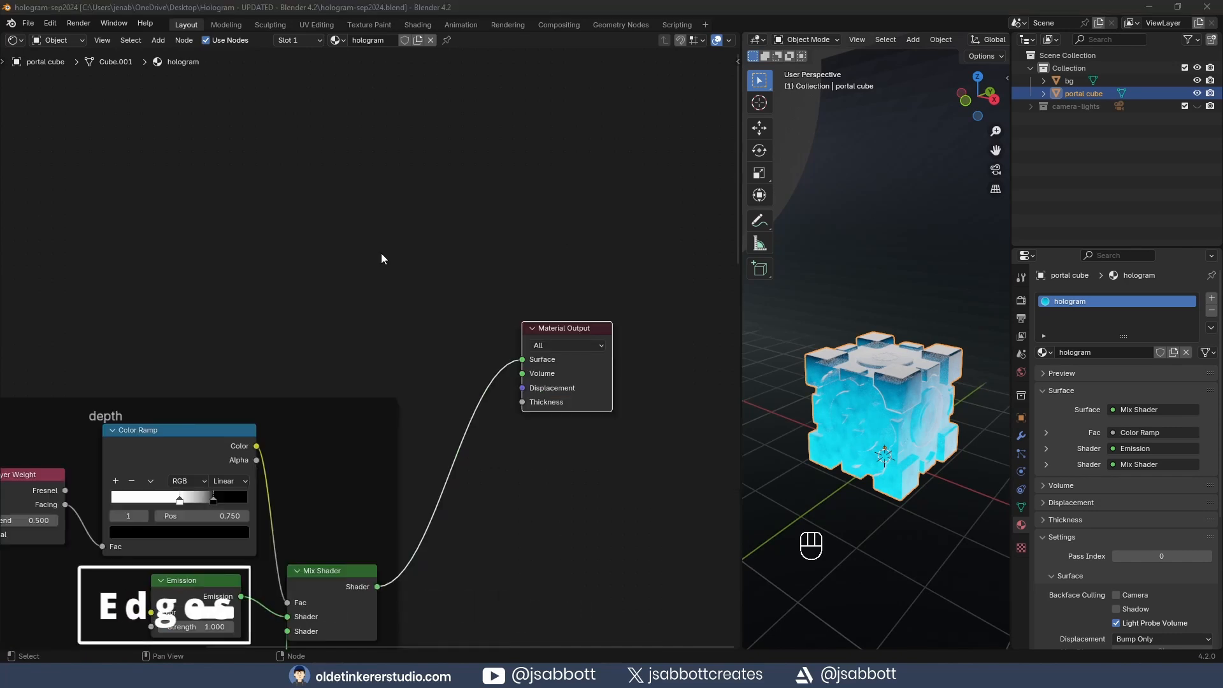
Step: Add a third Mix Shader, link the depth Mix Shader to its second Shader input, and link its output to the Material Output Surface
left_click(381, 254)
key("shift+a")
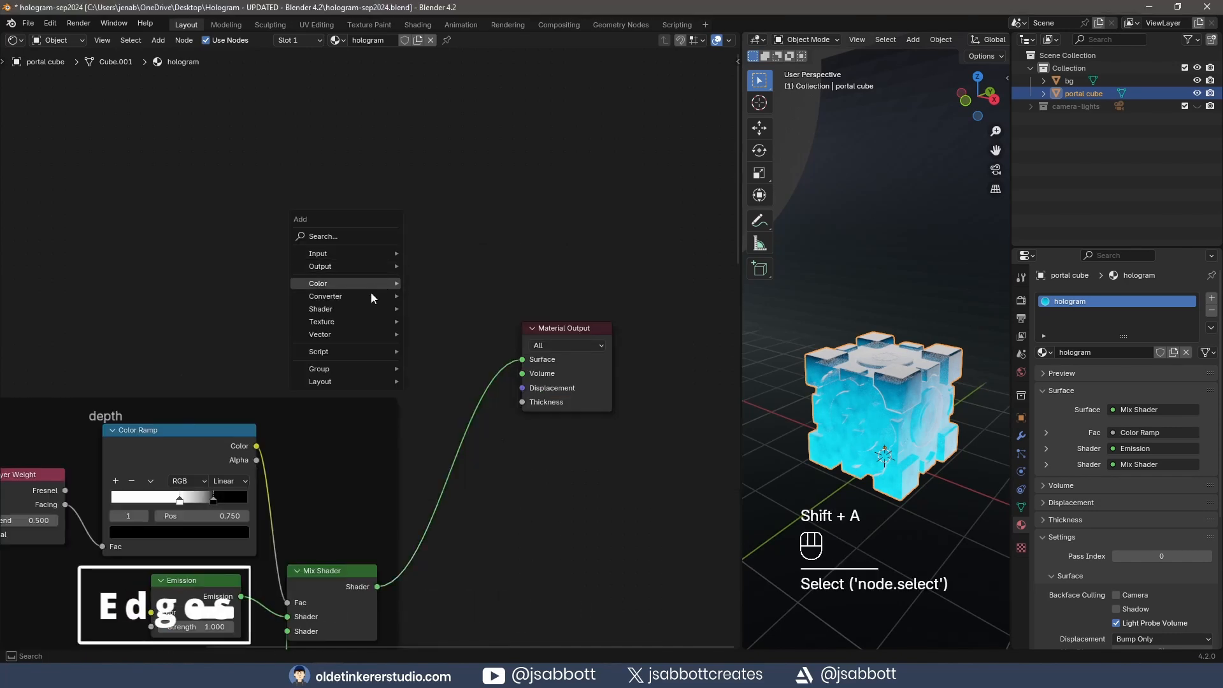
mouse_move(369, 309)
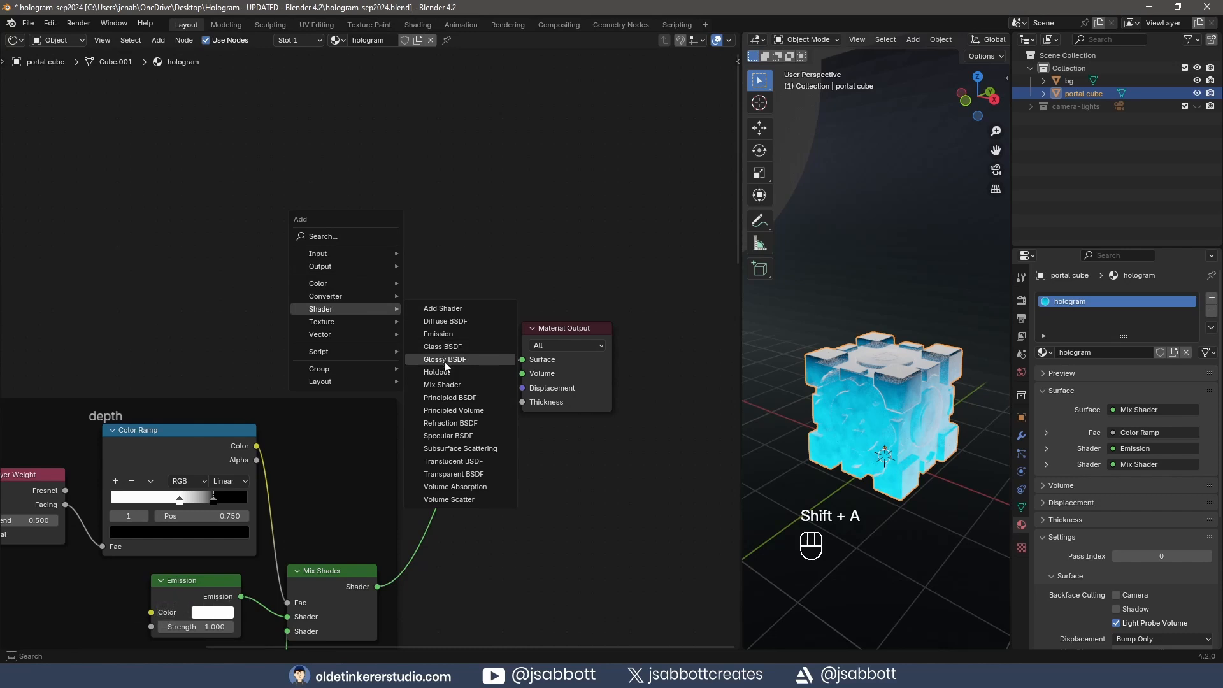
left_click(445, 386)
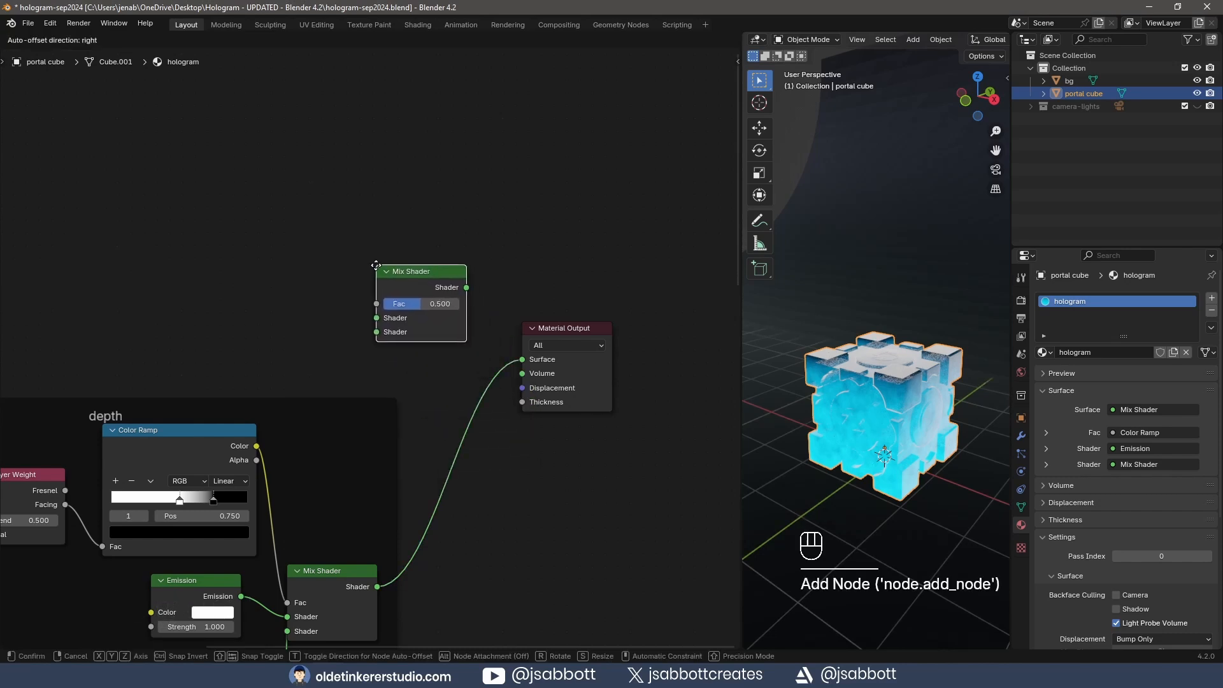
left_click(377, 270)
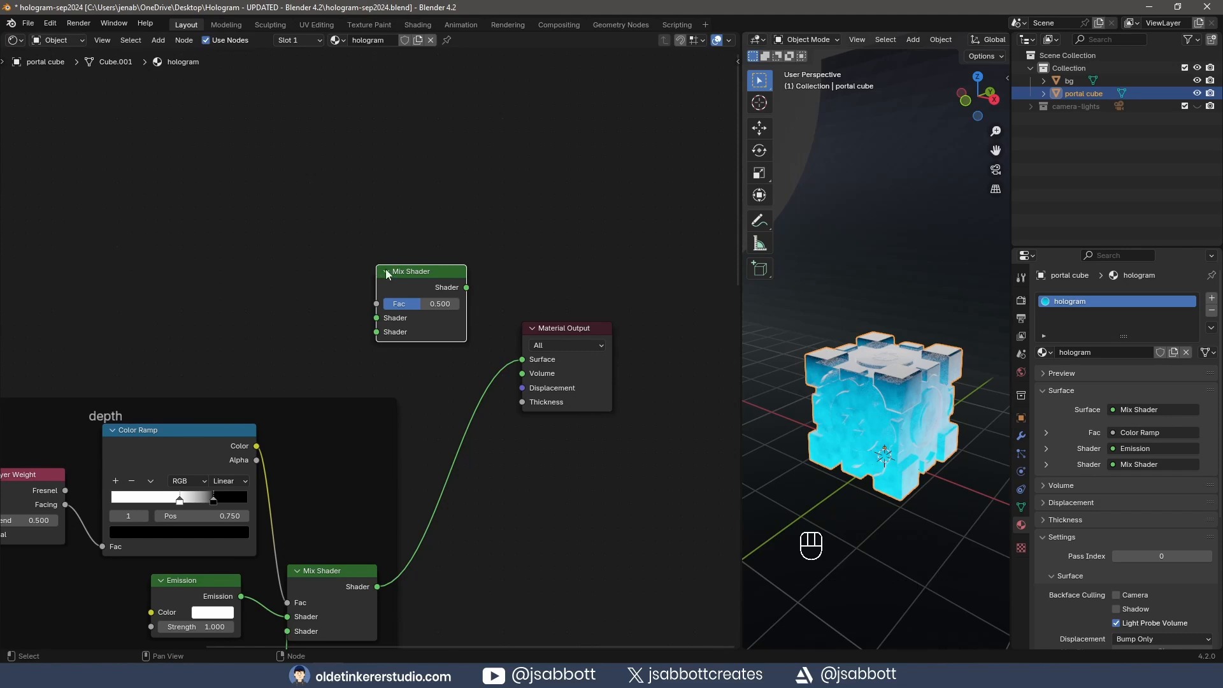
left_click_drag(377, 586, 377, 332)
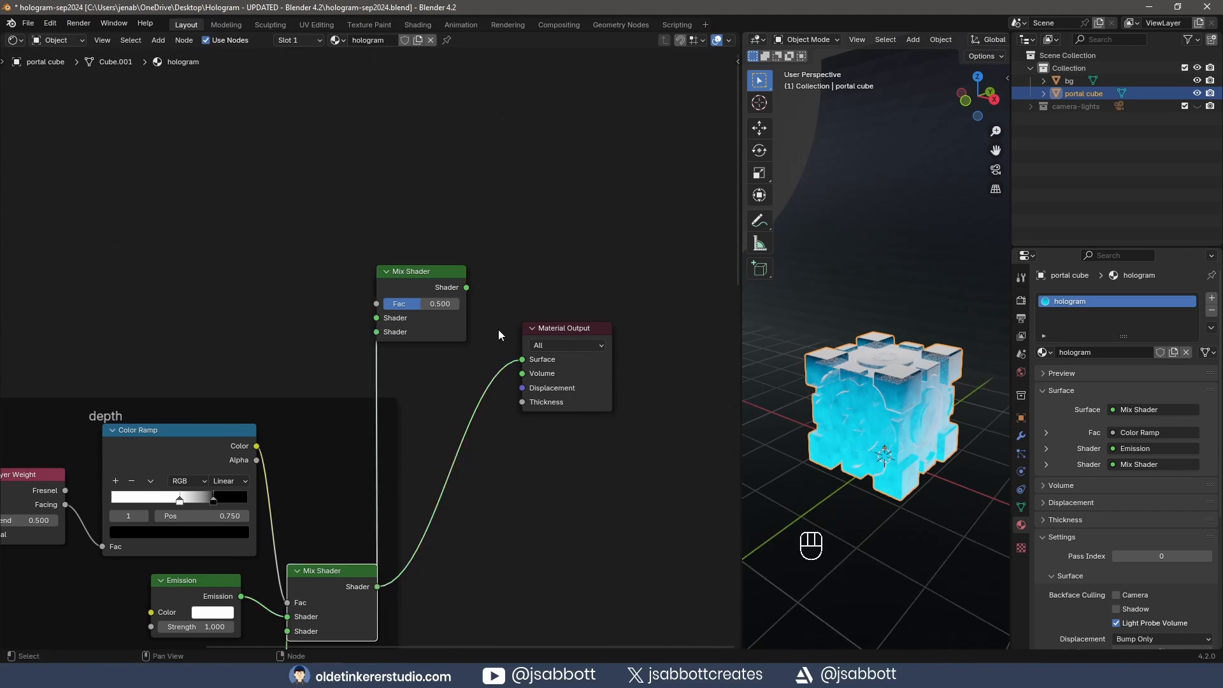
left_click_drag(467, 288, 523, 360)
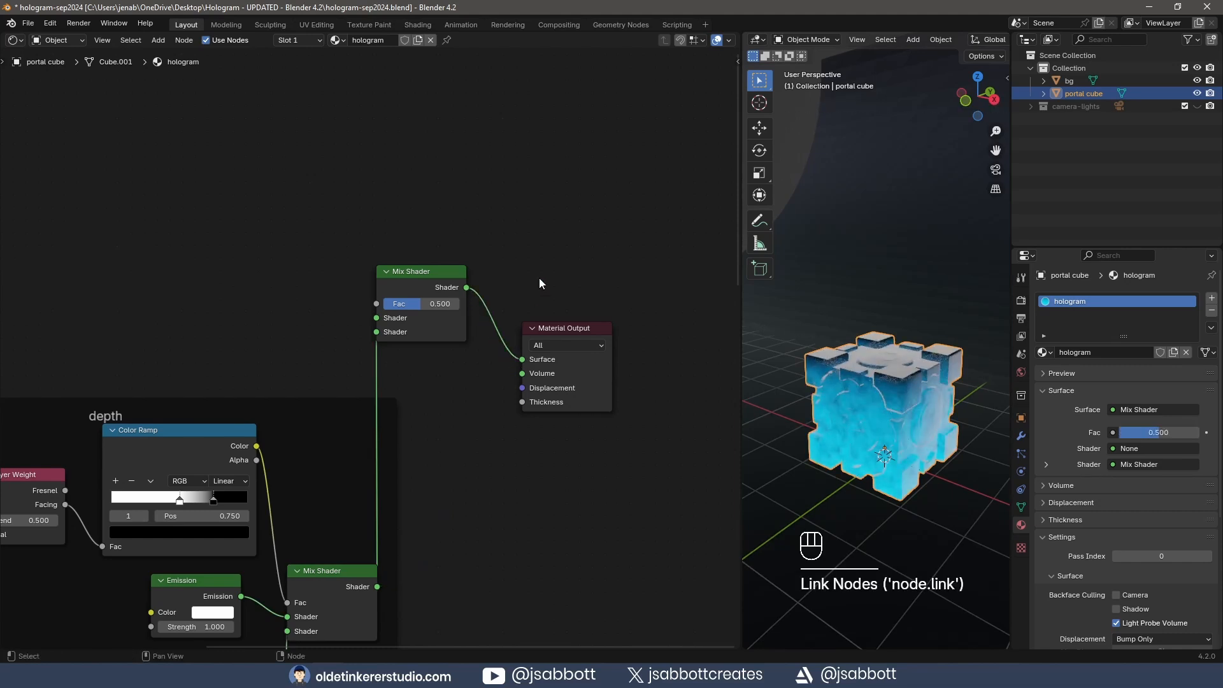
Step: Add a Color Ramp node and an Emission node beside the new Mix Shader, above the depth frame
middle_click_drag(200, 257, 341, 263)
key("shift+a")
mouse_move(342, 262)
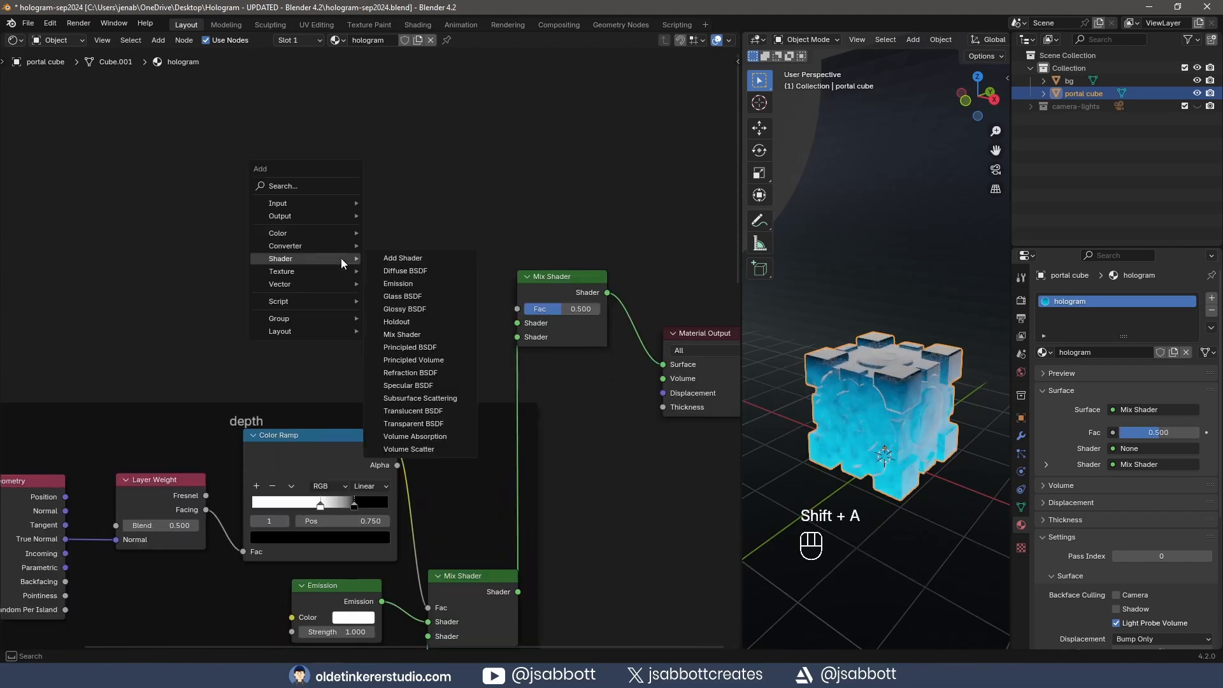
left_click(420, 271)
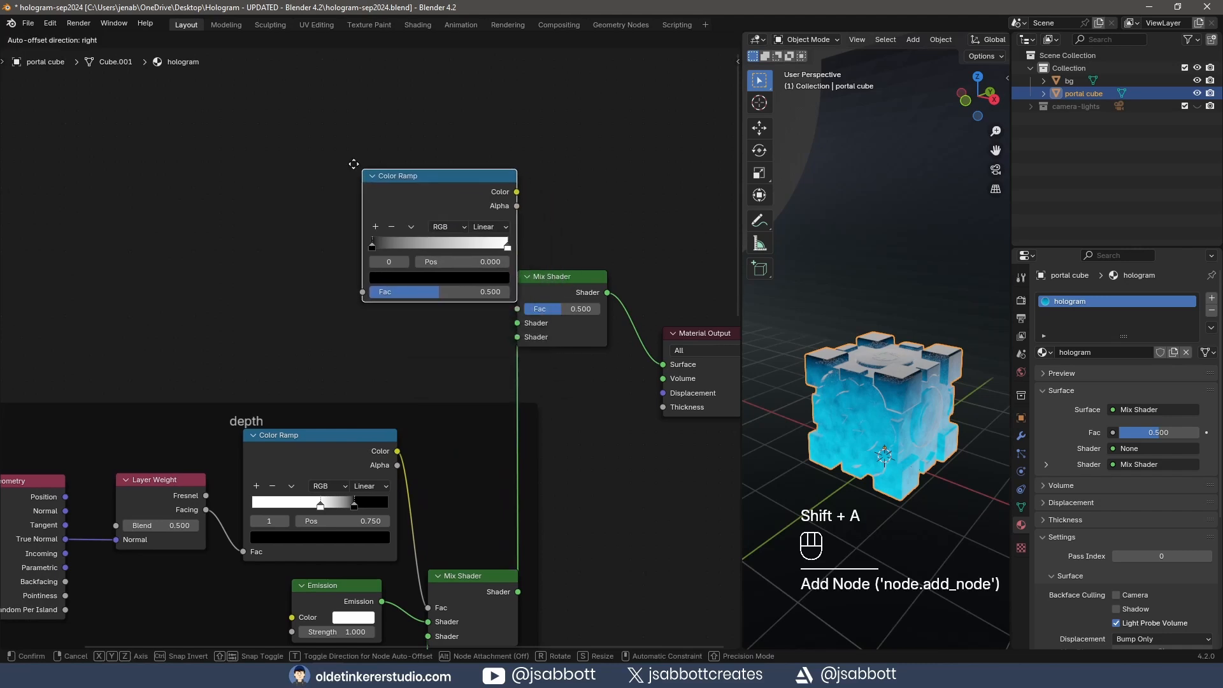
left_click(312, 148)
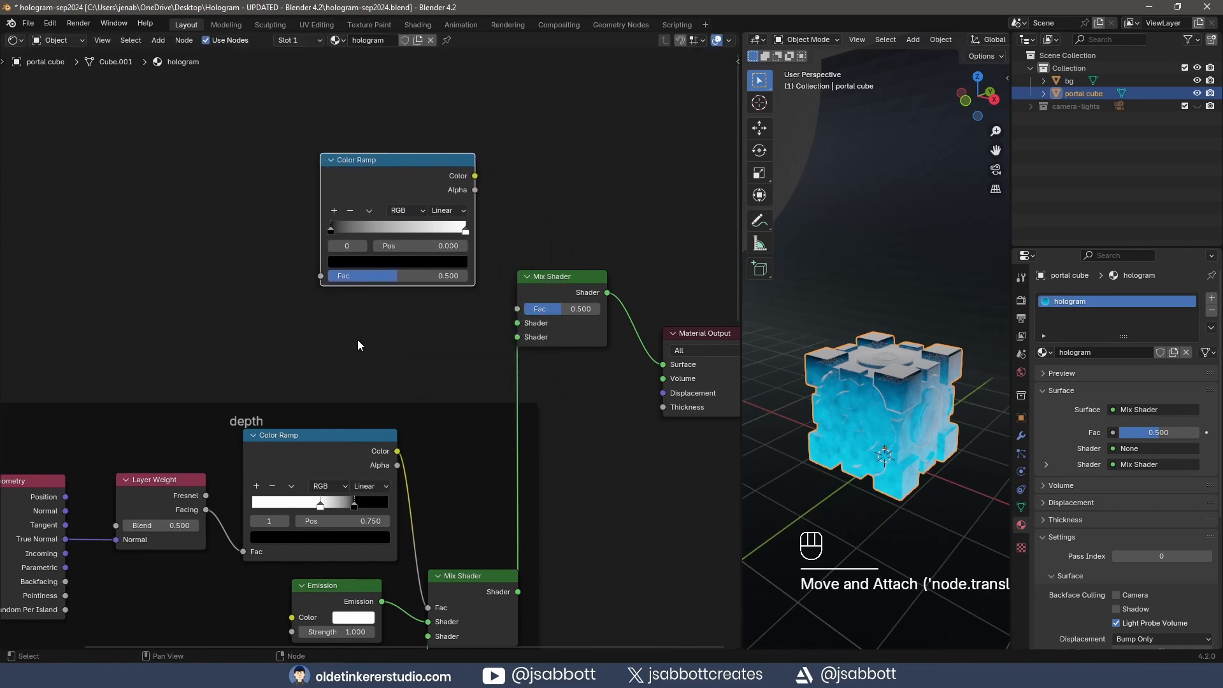
key("shift+a")
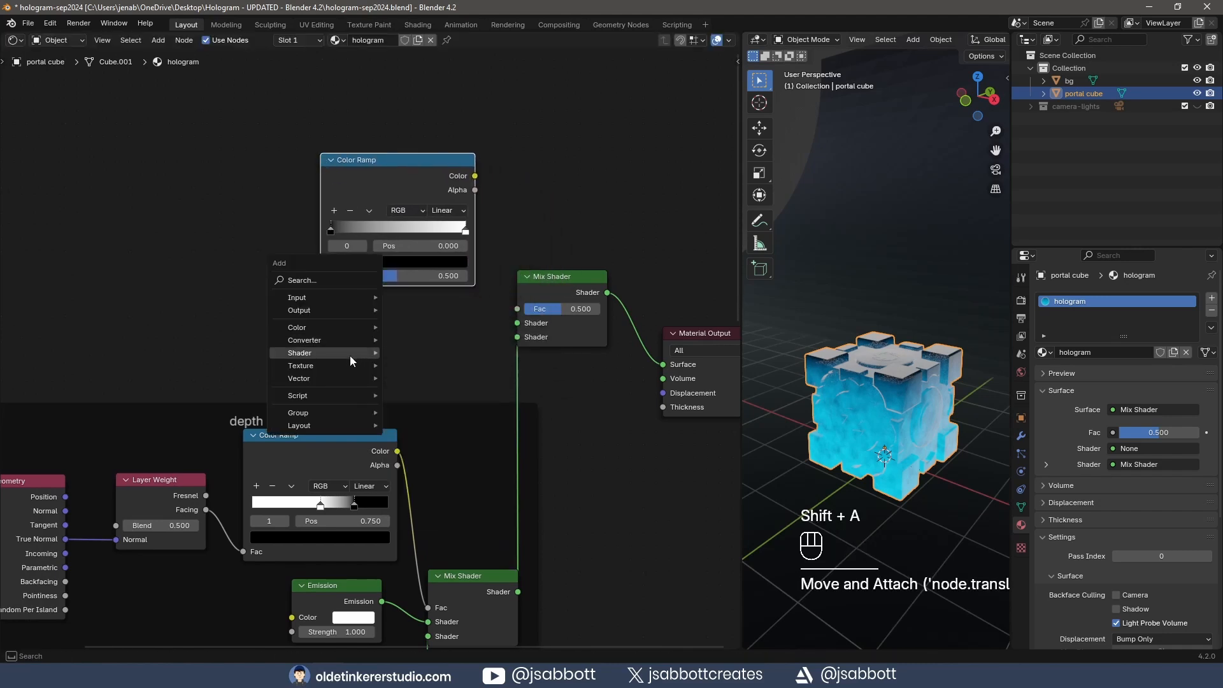
mouse_move(369, 355)
left_click(439, 395)
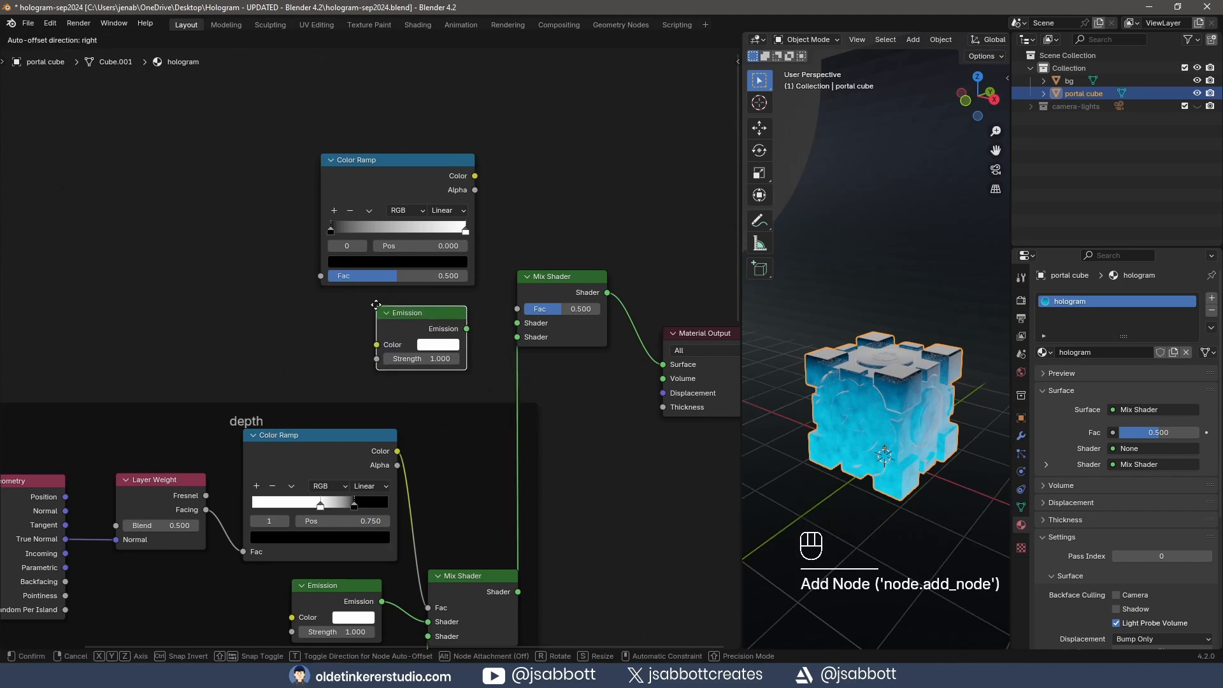
left_click(376, 305)
Step: Add a Vector Math node in front of the new Color Ramp
middle_click_drag(139, 240, 271, 267)
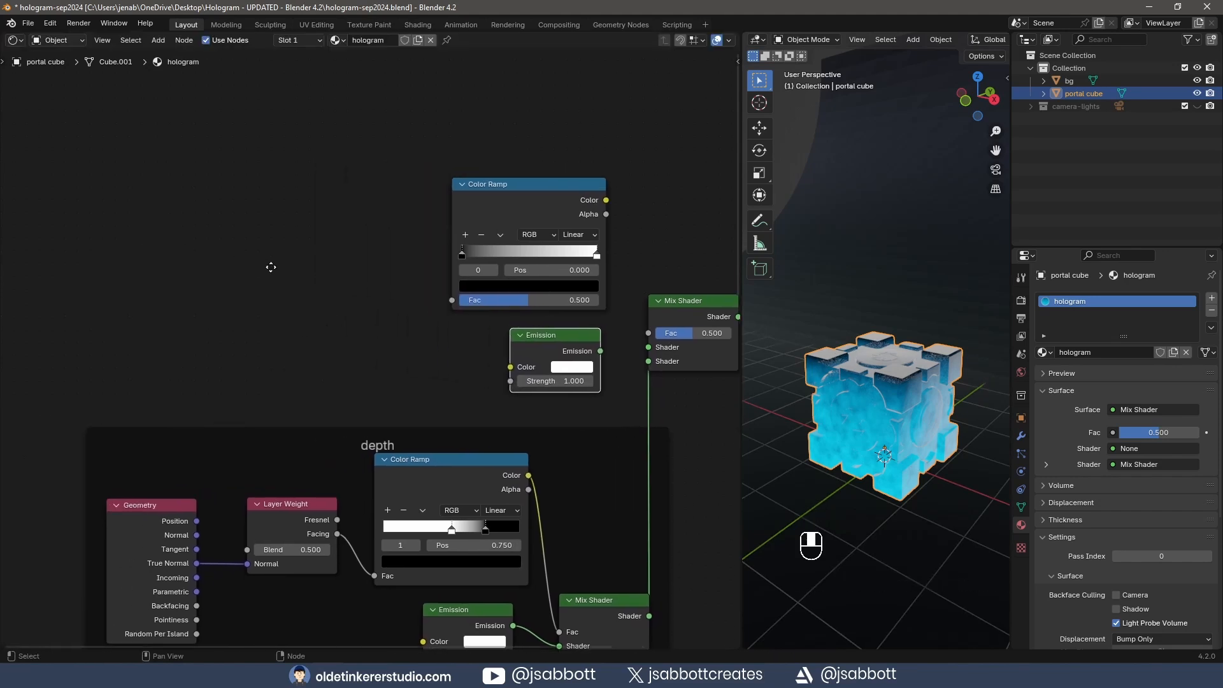
key("shift+a")
mouse_move(269, 258)
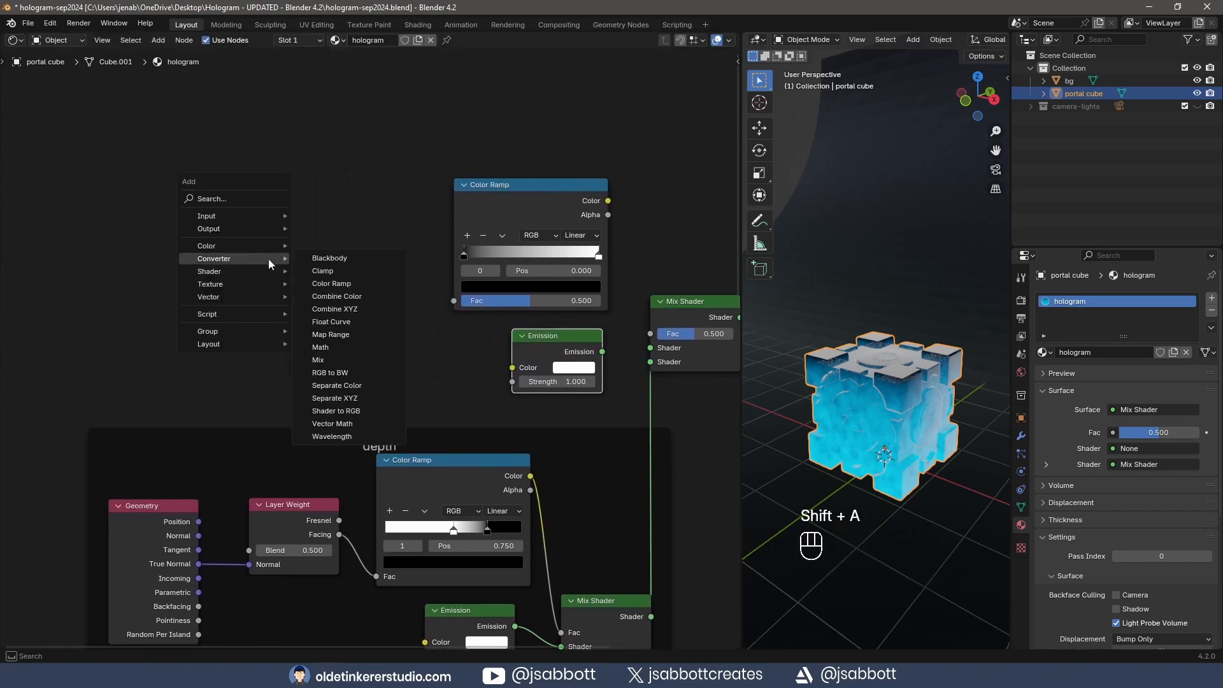
left_click(344, 425)
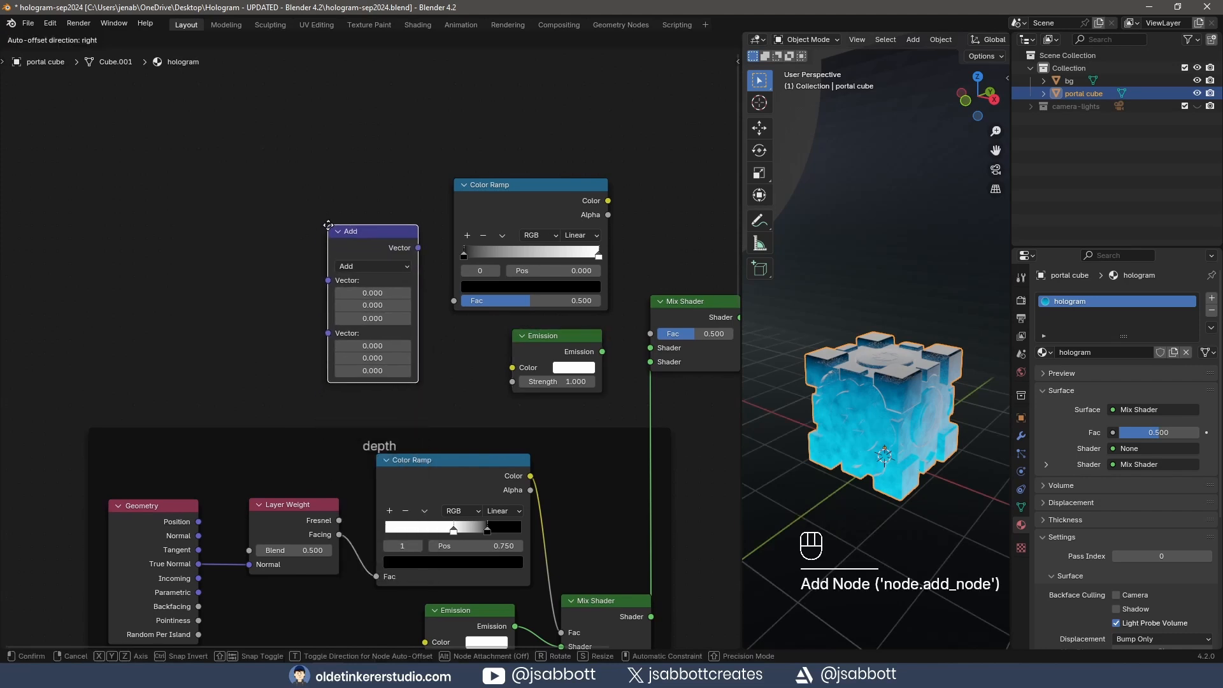
left_click(328, 225)
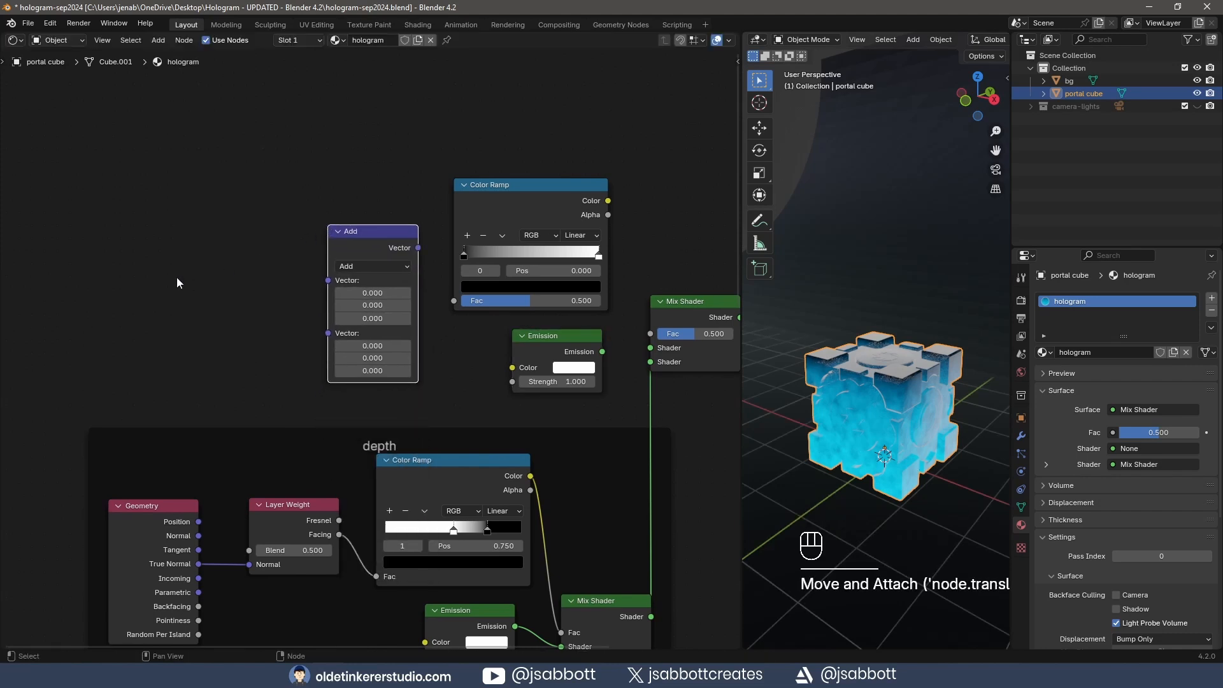
Step: Add a Geometry node in front of the Vector Math node and a Bevel node above the Geometry node
key("shift+a")
mouse_move(183, 243)
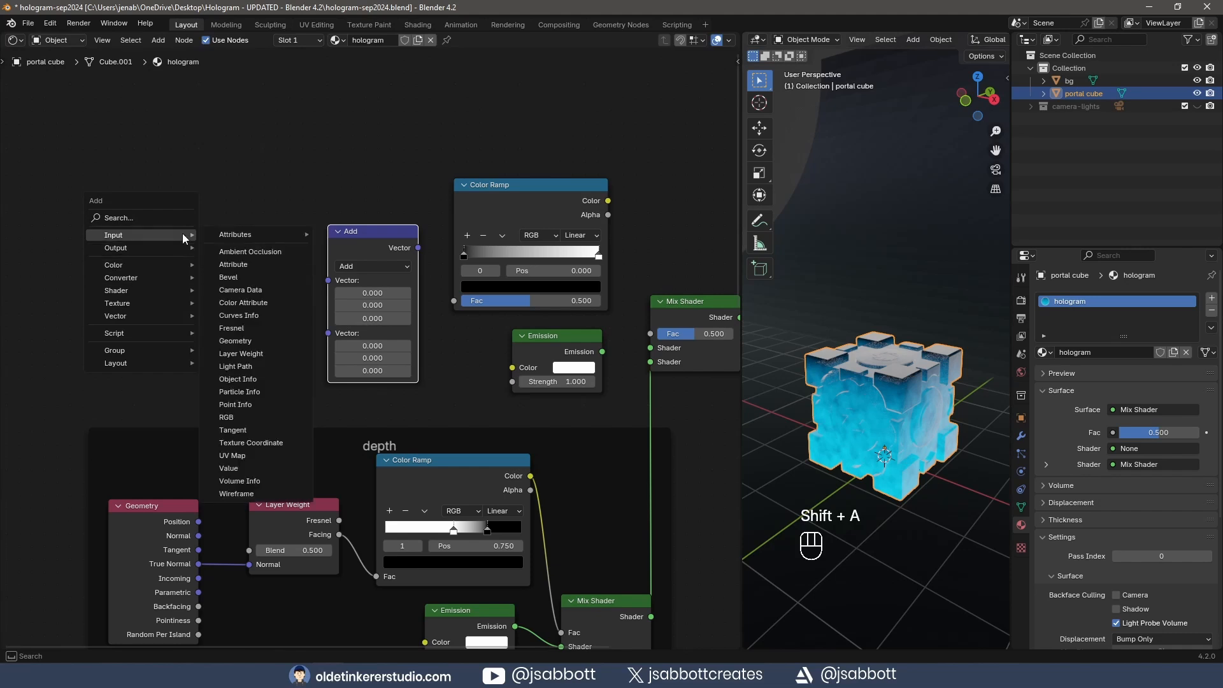
left_click(258, 341)
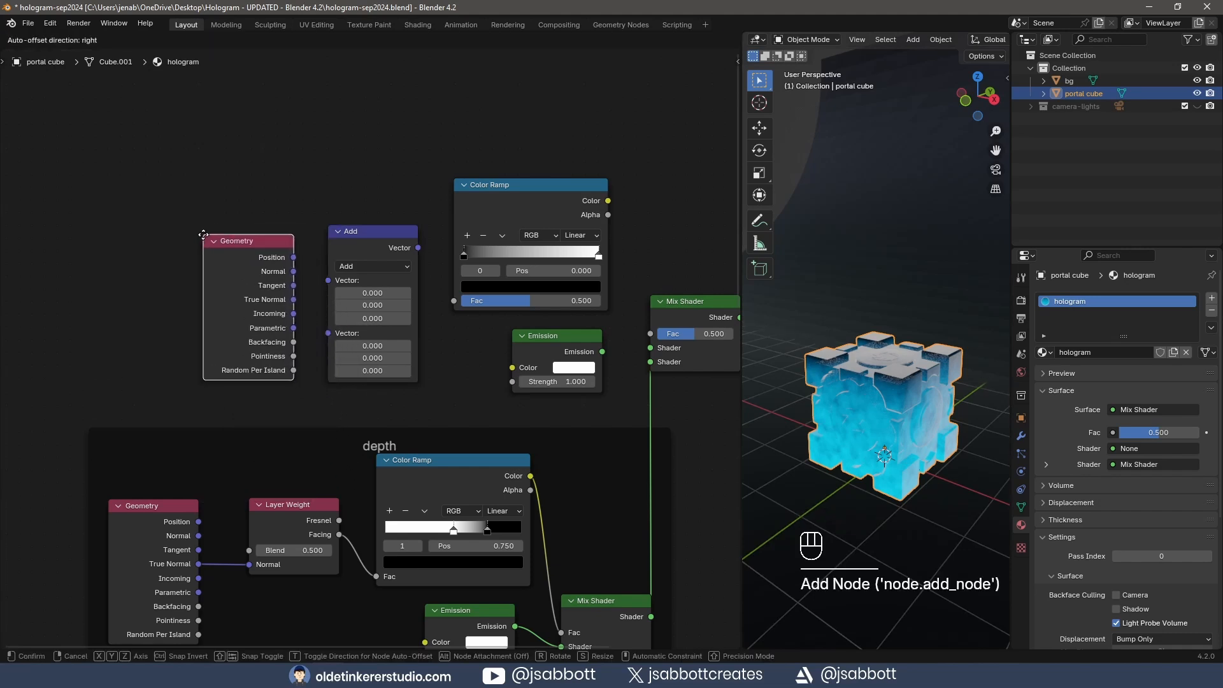
left_click(203, 235)
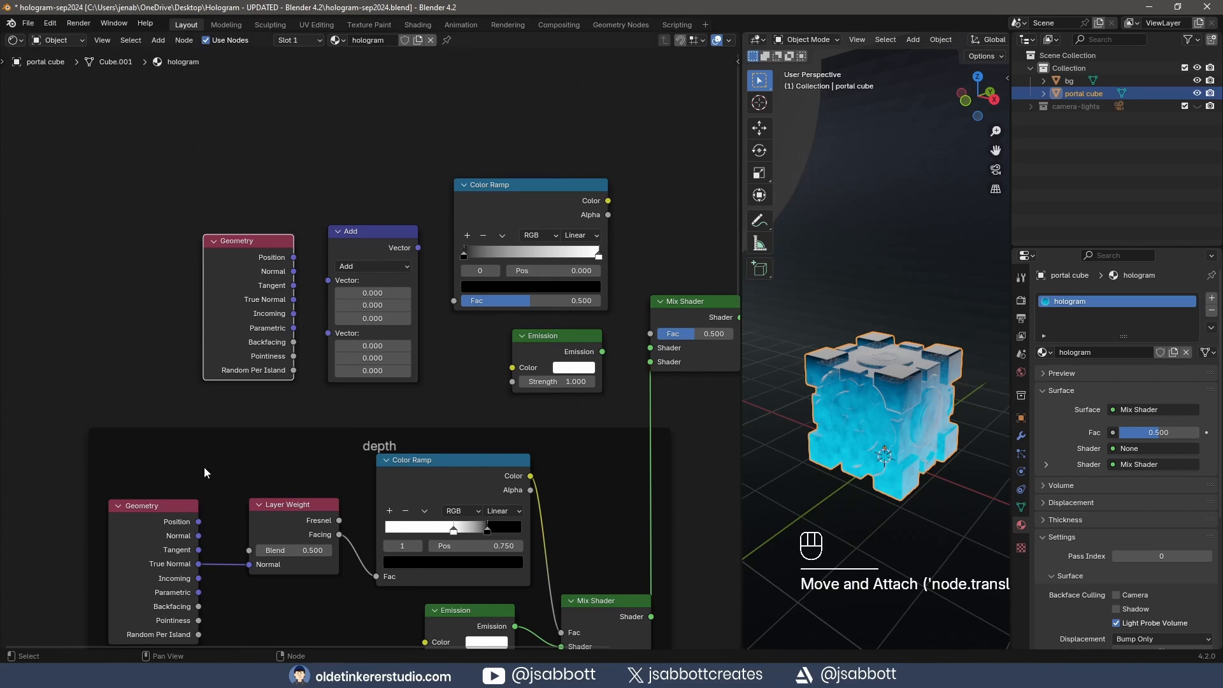
key("shift+a")
mouse_move(151, 220)
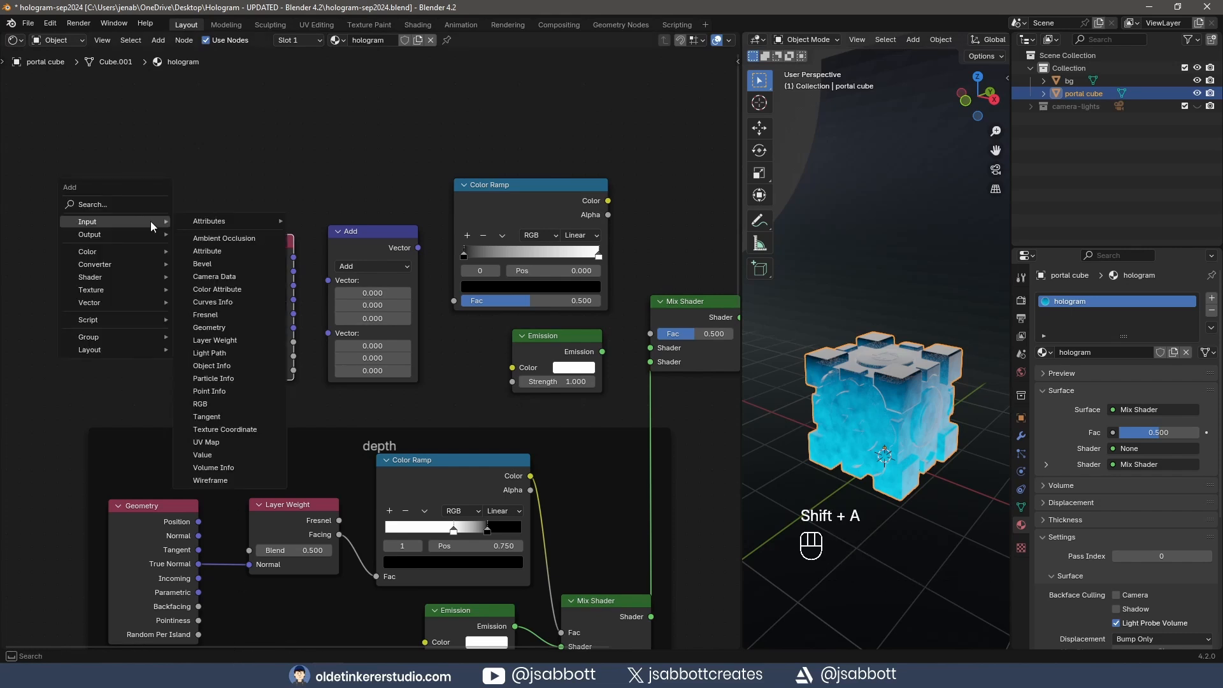
left_click(211, 262)
left_click(199, 141)
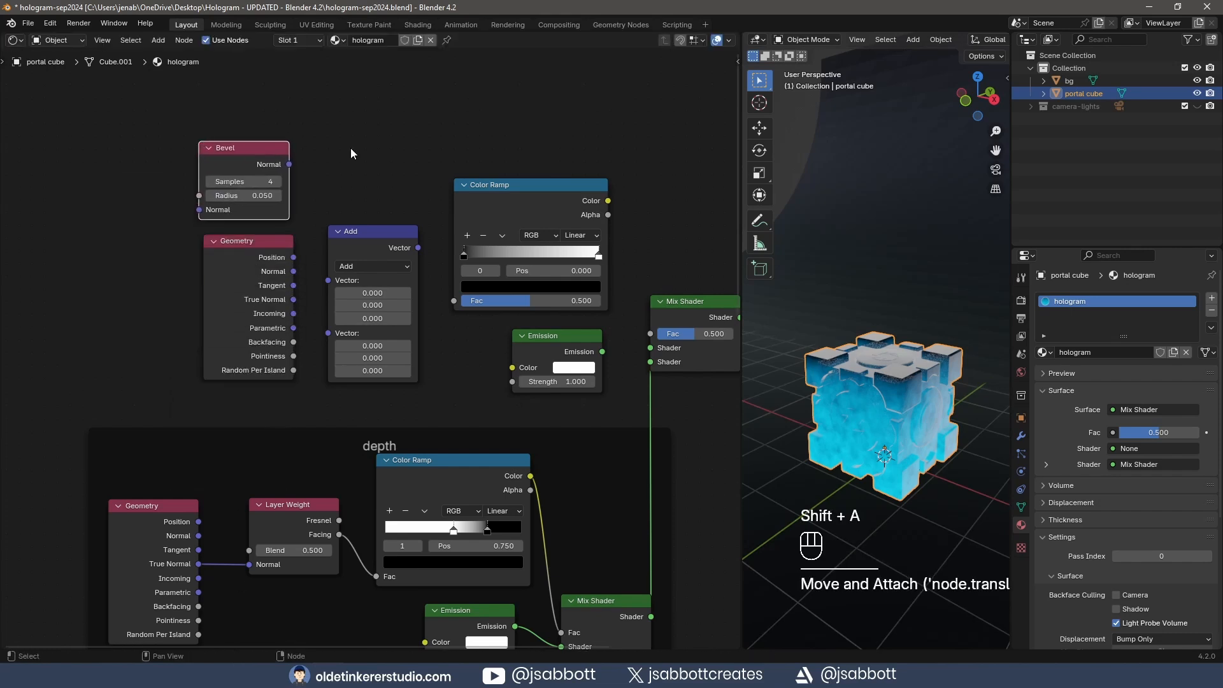
Step: Make the Vector Math node a Dot Product of Bevel Normal and Geometry True Normal, and link its Value to the Color Ramp Fac
middle_click_drag(399, 145, 326, 172, "shift")
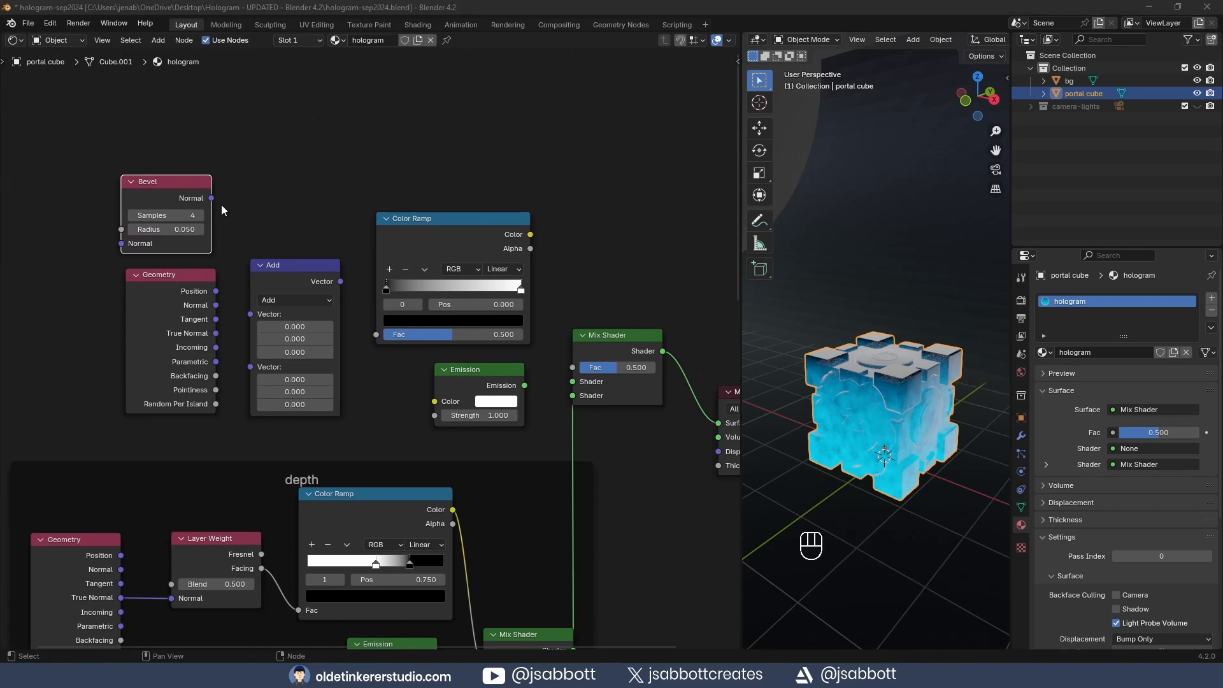
left_click_drag(212, 198, 250, 314)
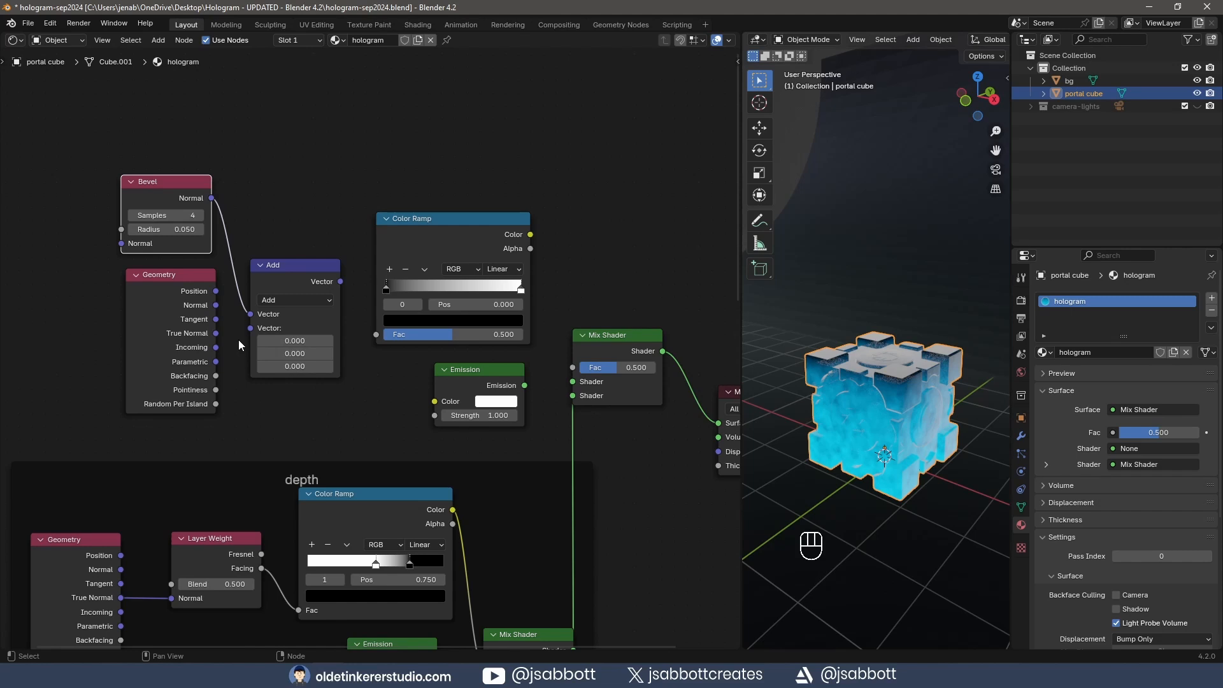
left_click(290, 299)
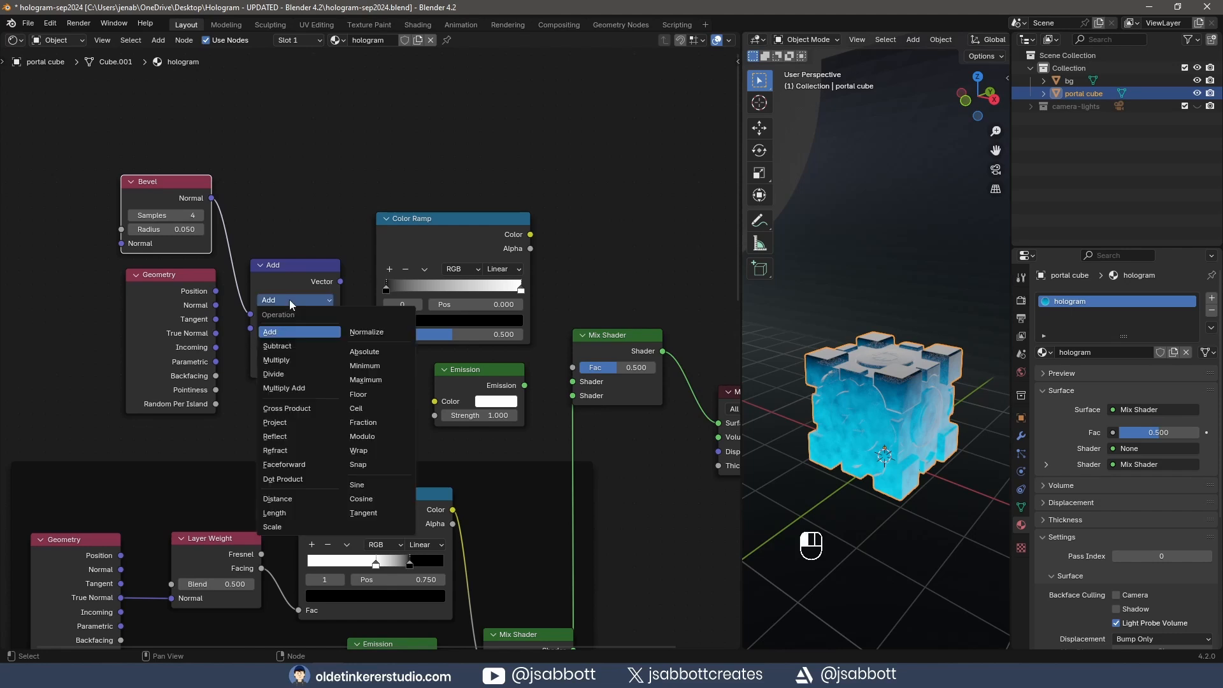
left_click(300, 478)
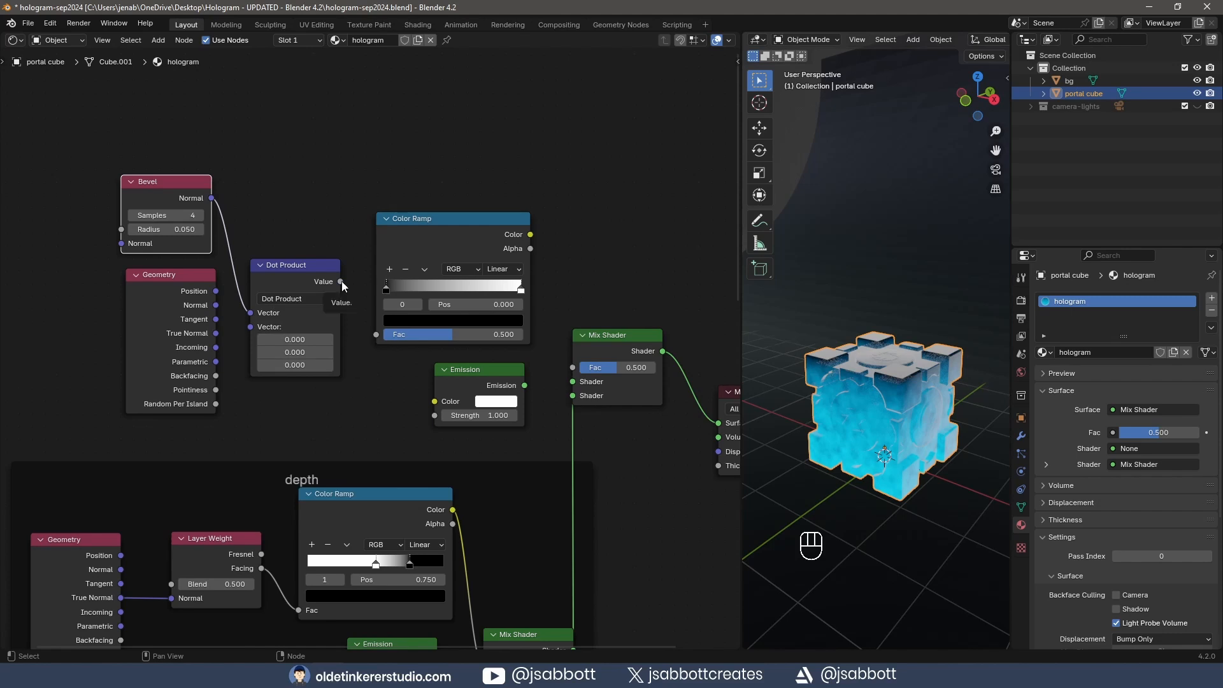
left_click_drag(340, 281, 375, 334)
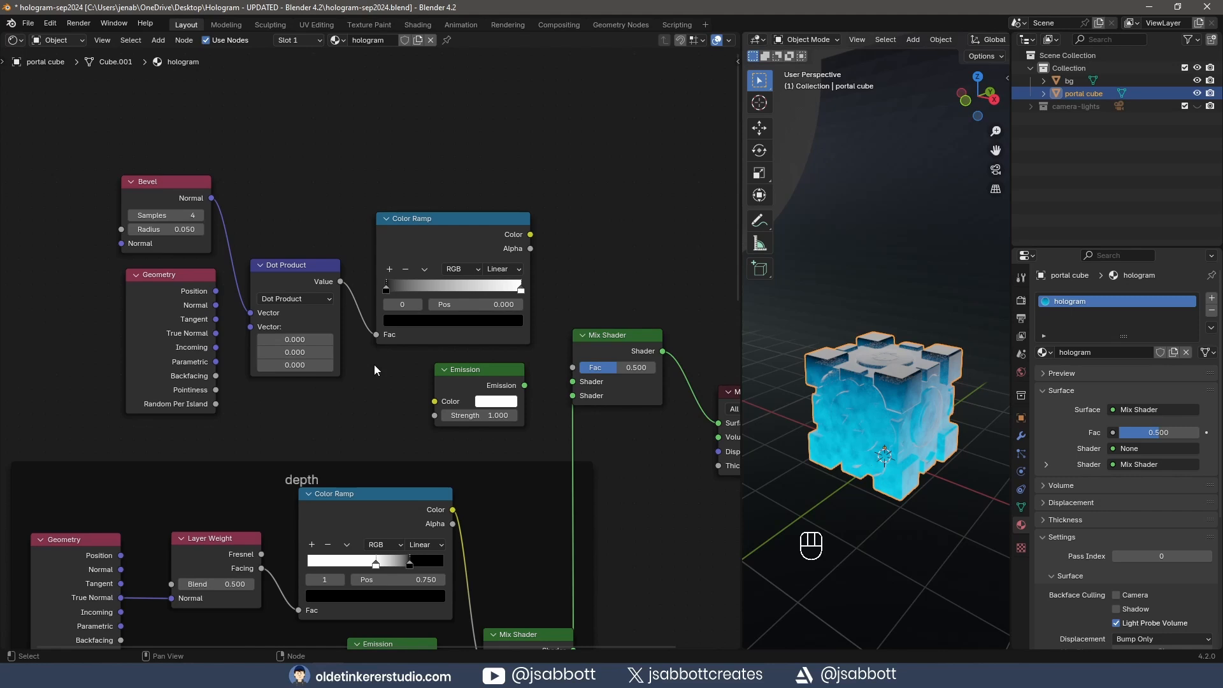
left_click_drag(215, 332, 250, 327)
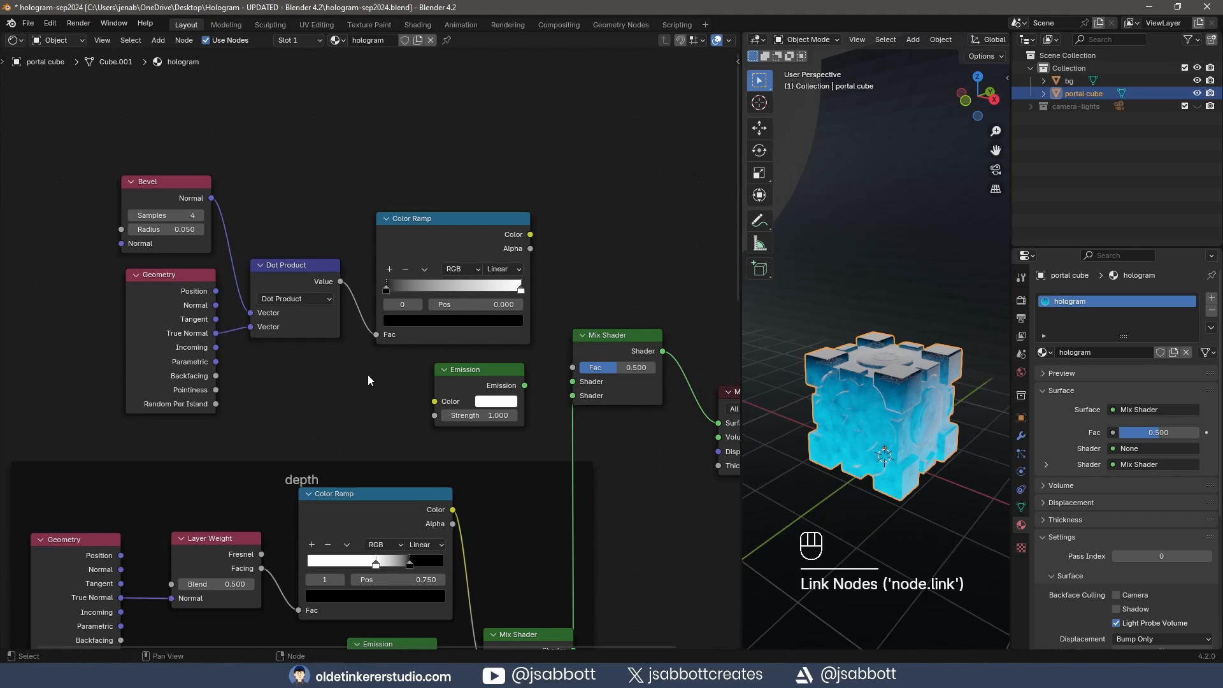
Step: Link the Color Ramp, with its black stop at position 0.75, to the new Mix Shader's Fac and the Emission to its first Shader input
middle_click_drag(368, 374, 240, 377)
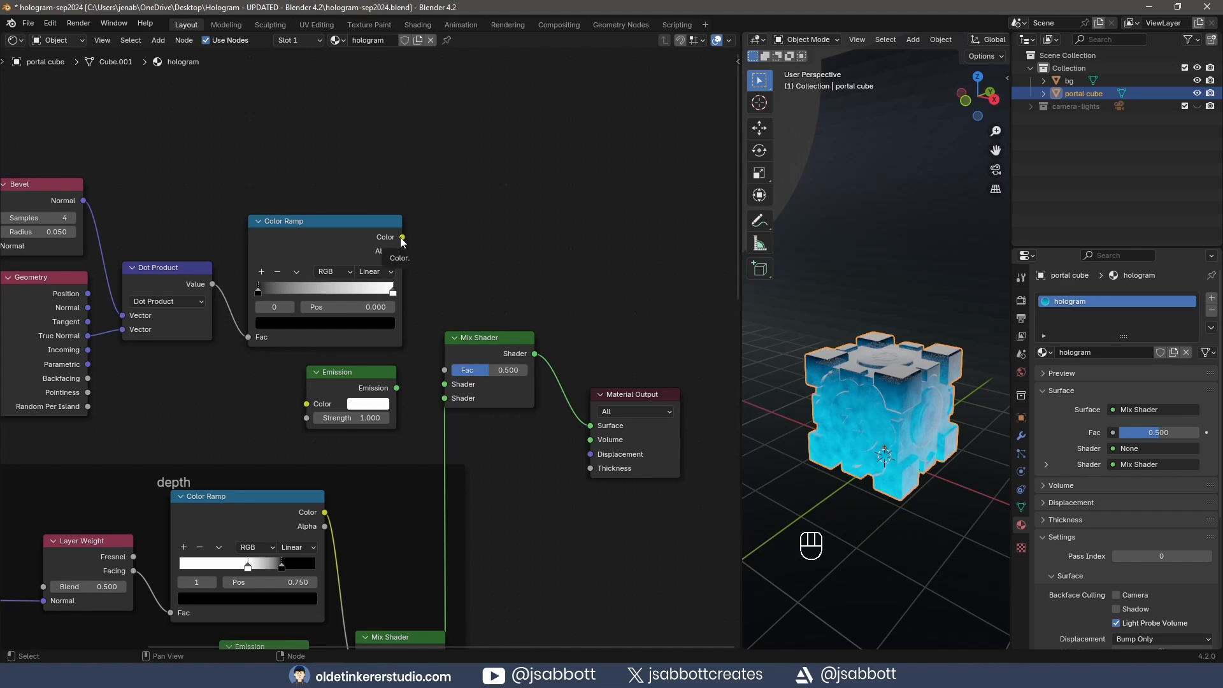
left_click_drag(402, 237, 430, 365)
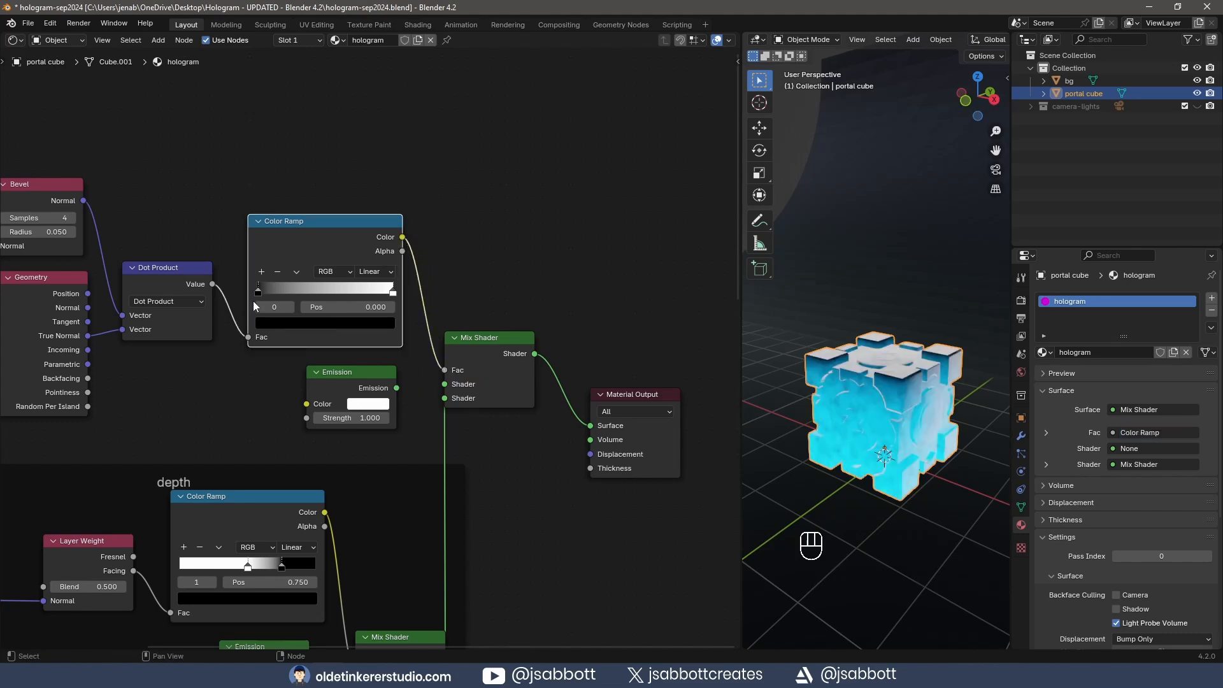
left_click(350, 307)
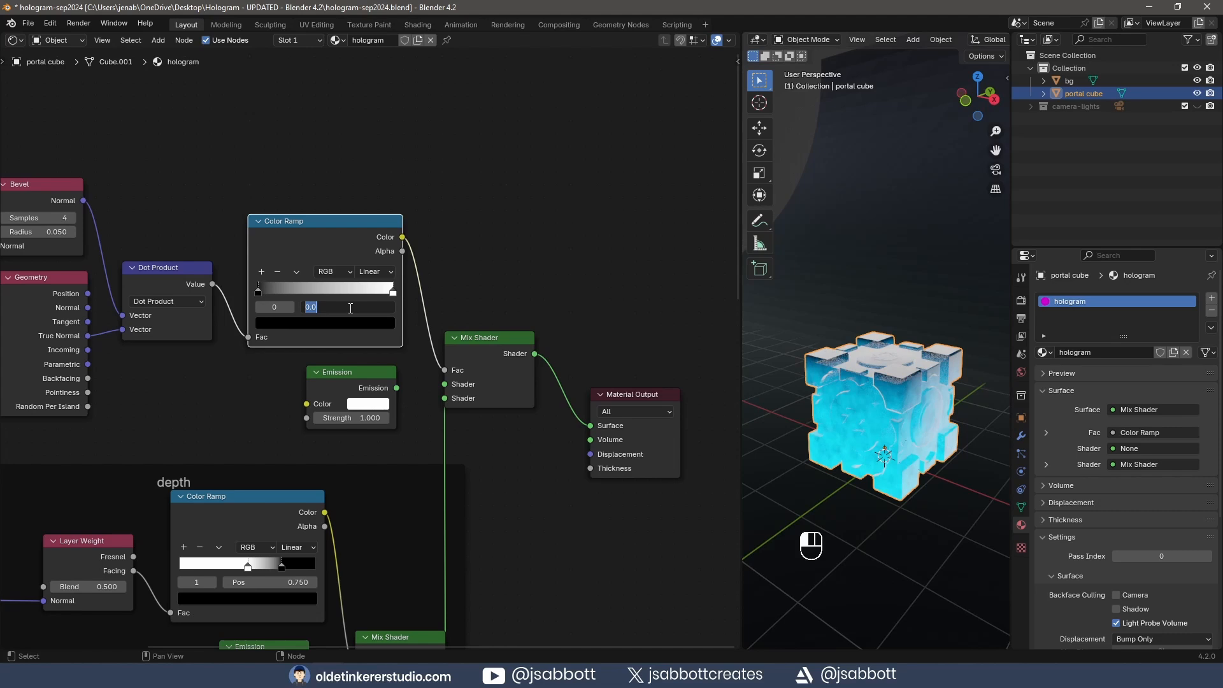
type(".75")
key("Return")
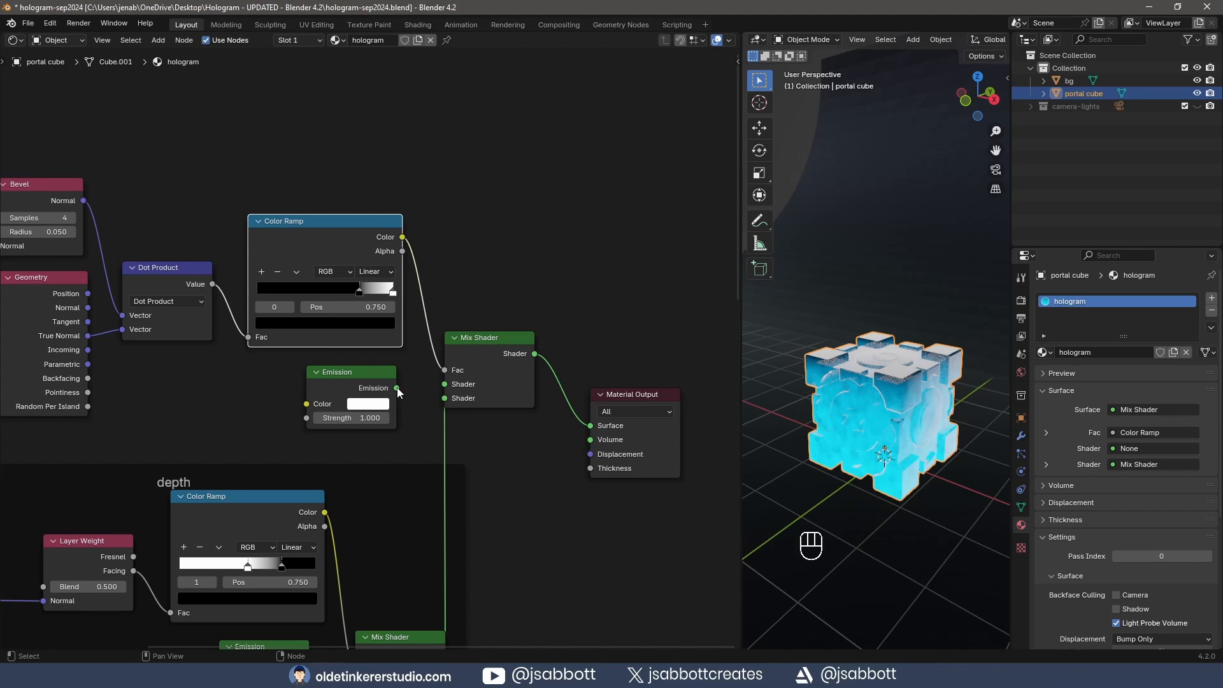
left_click_drag(396, 387, 442, 388)
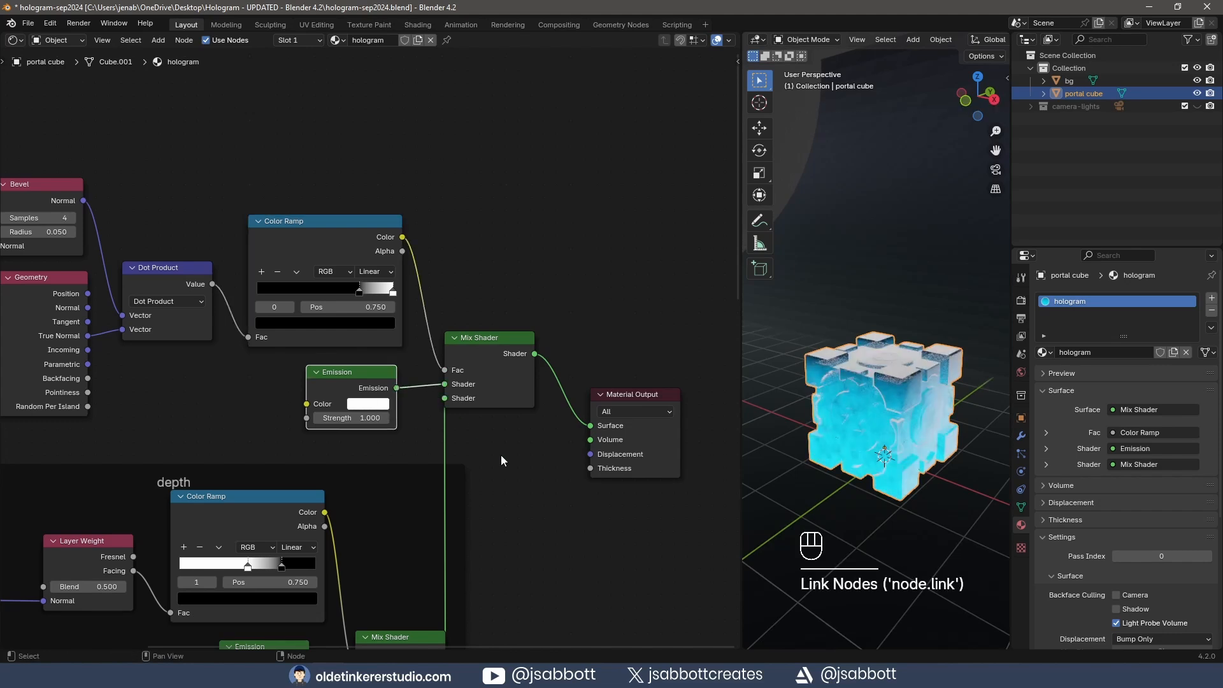
Step: Set the Bevel node's Samples to 16
scroll(876, 414, "up", 1)
middle_click_drag(159, 400, 216, 409)
left_click(99, 226)
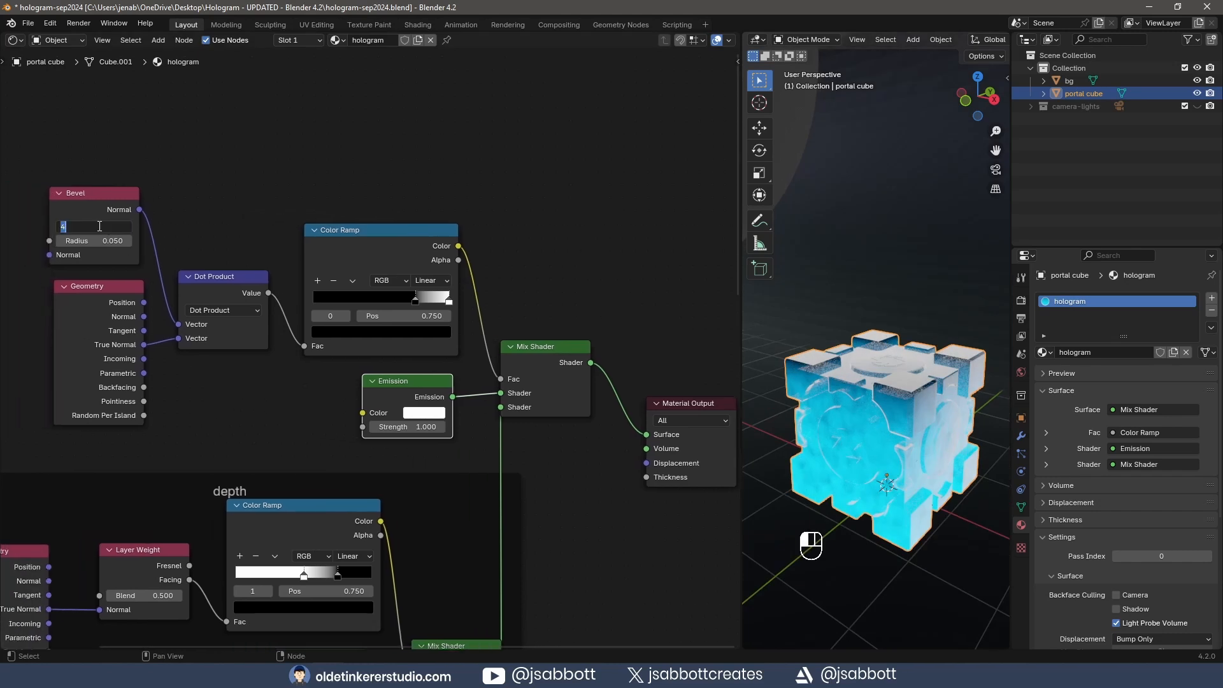
type("16")
key("Return")
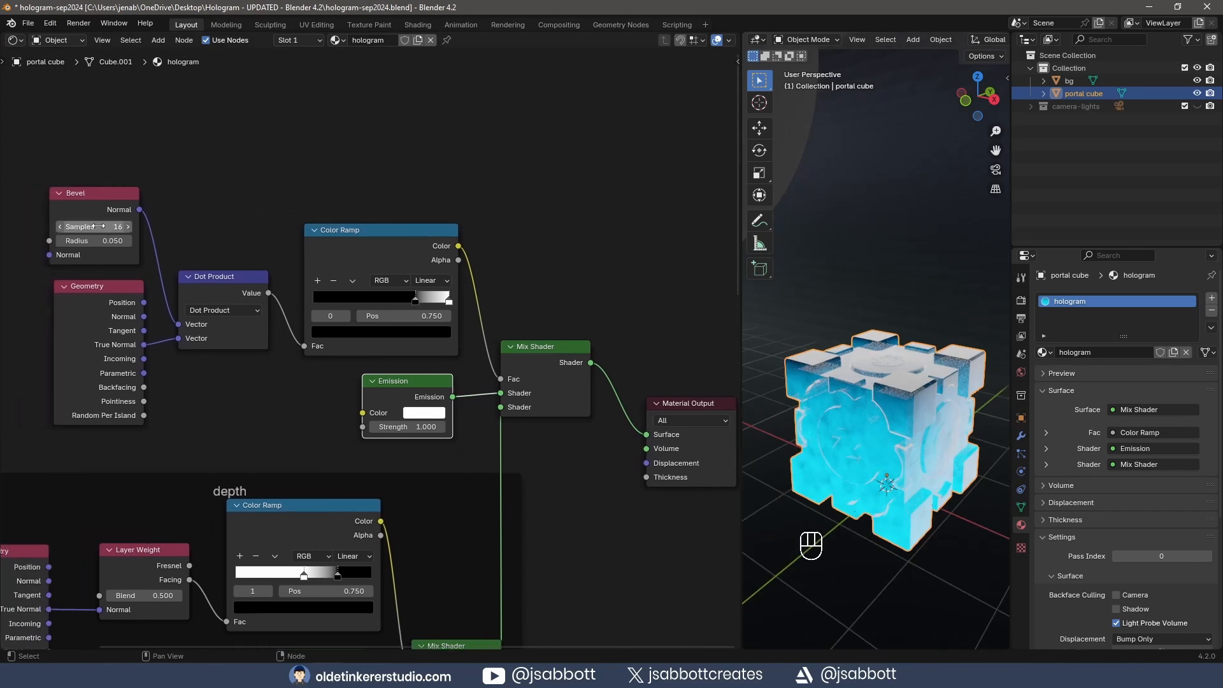
left_click(85, 230)
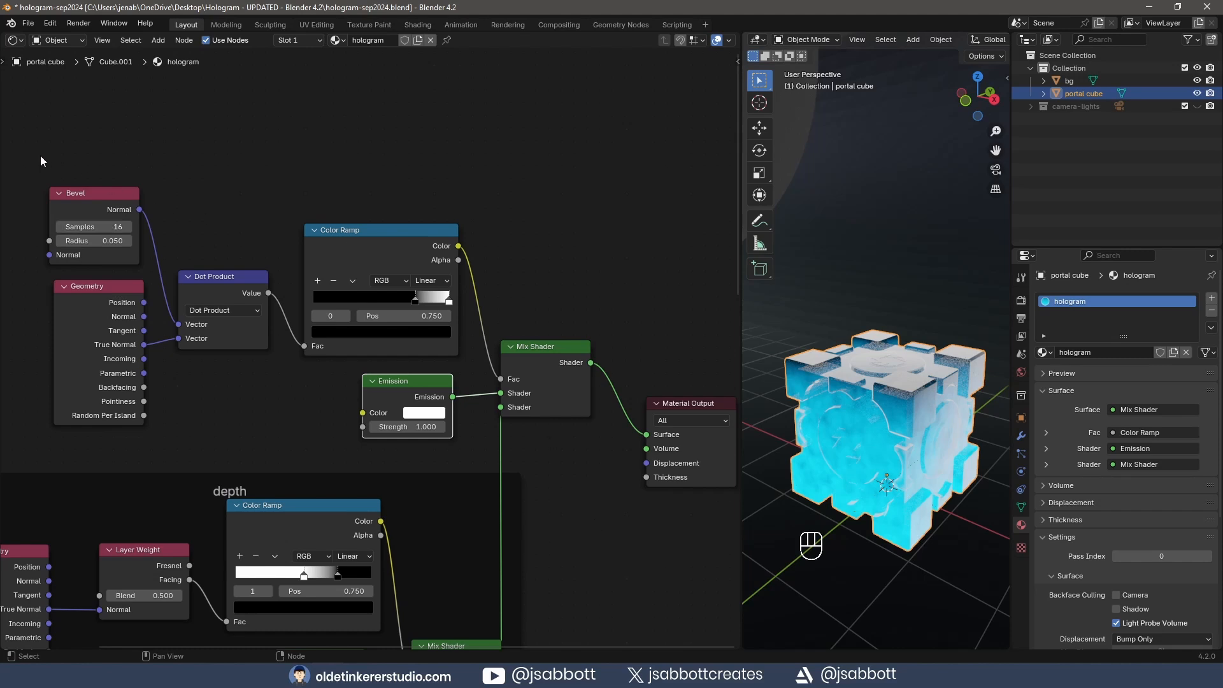
Step: Frame the Bevel, Geometry, Dot Product, Color Ramp, Emission and Mix Shader nodes together and label the frame "edges"
left_click_drag(30, 155, 598, 448)
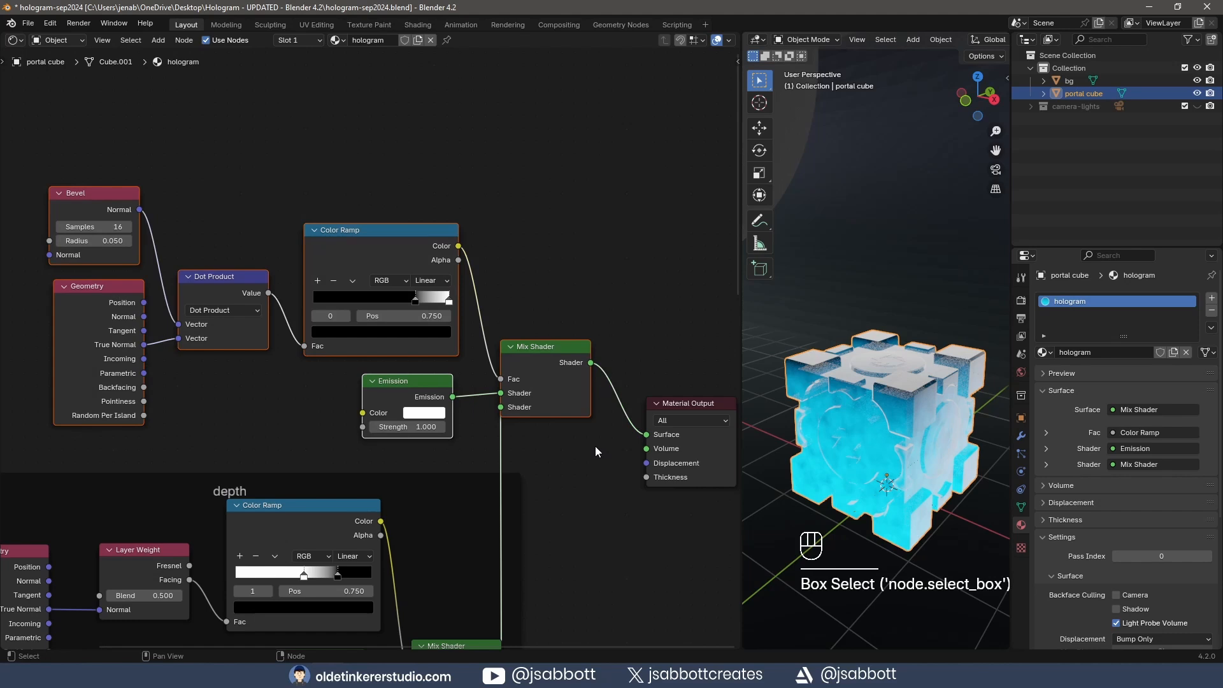
key("ctrl+j")
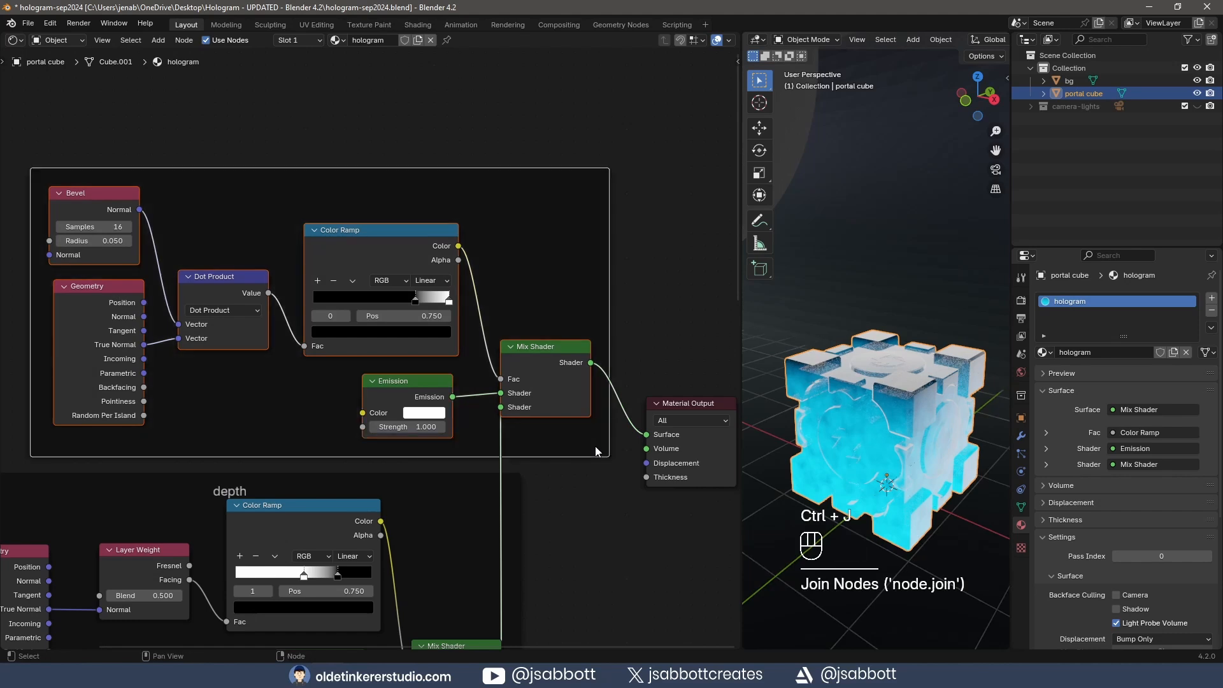
right_click(551, 444)
left_click(549, 438)
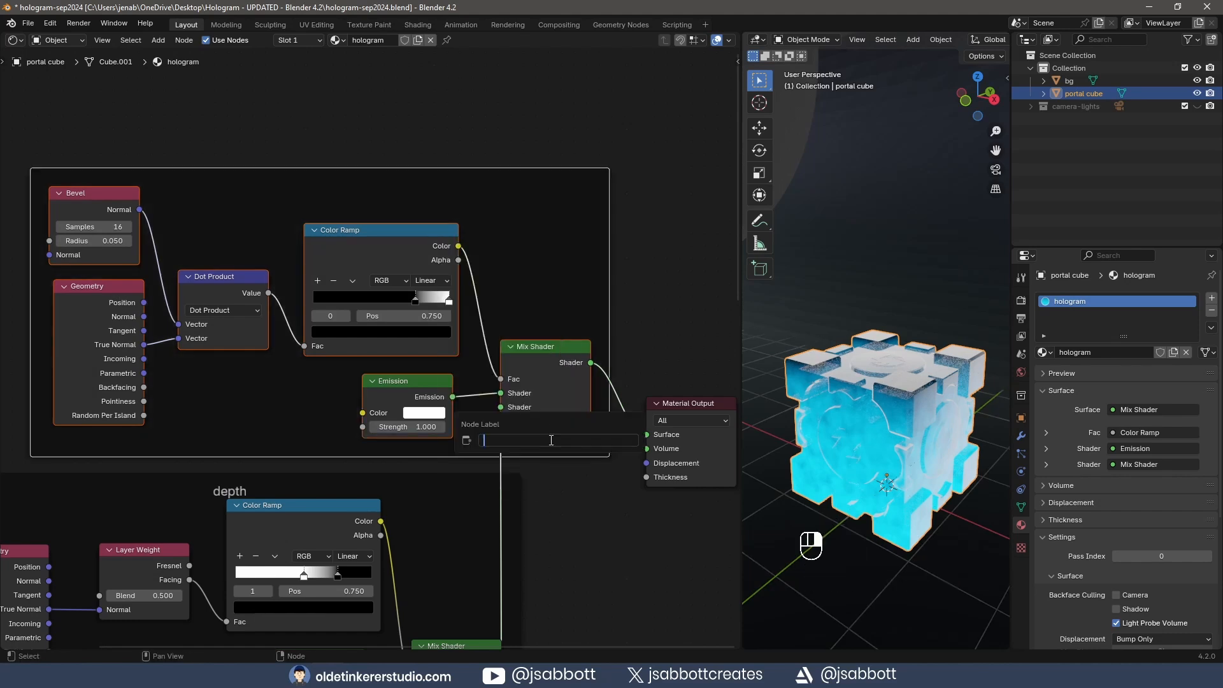
type("edges")
key("Return")
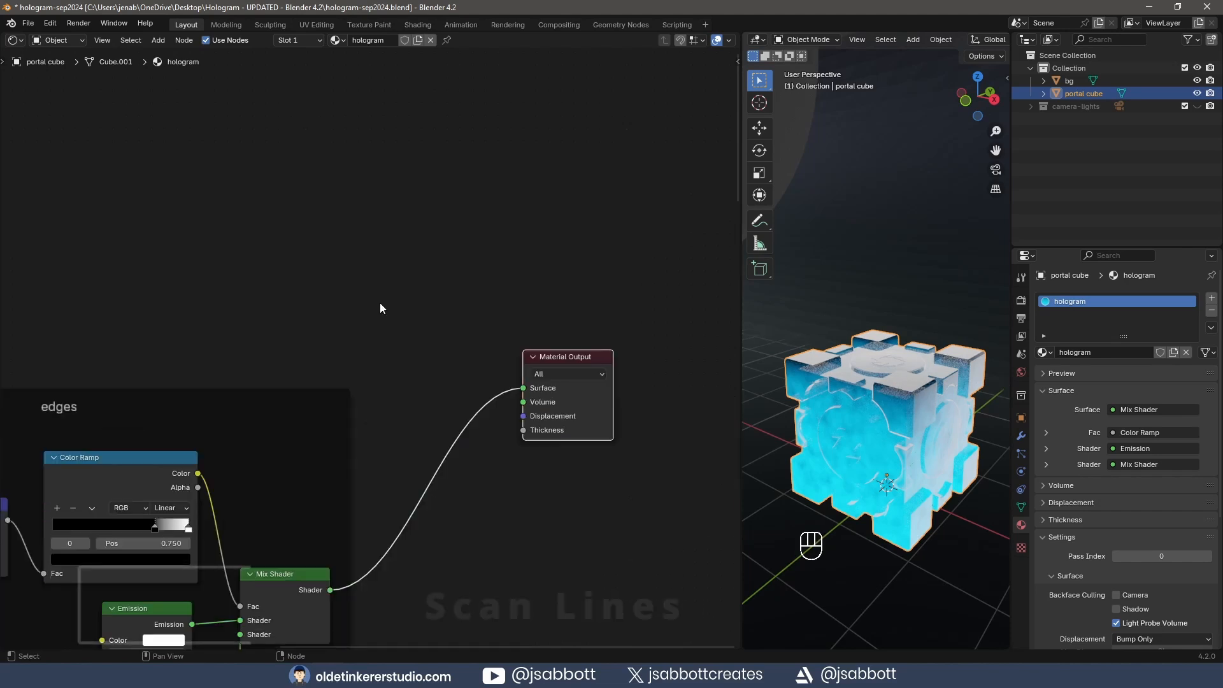
Step: Add a Mix Shader feeding the Material Output Surface, and link the edges group's Mix Shader to its second Shader input
key("shift+a")
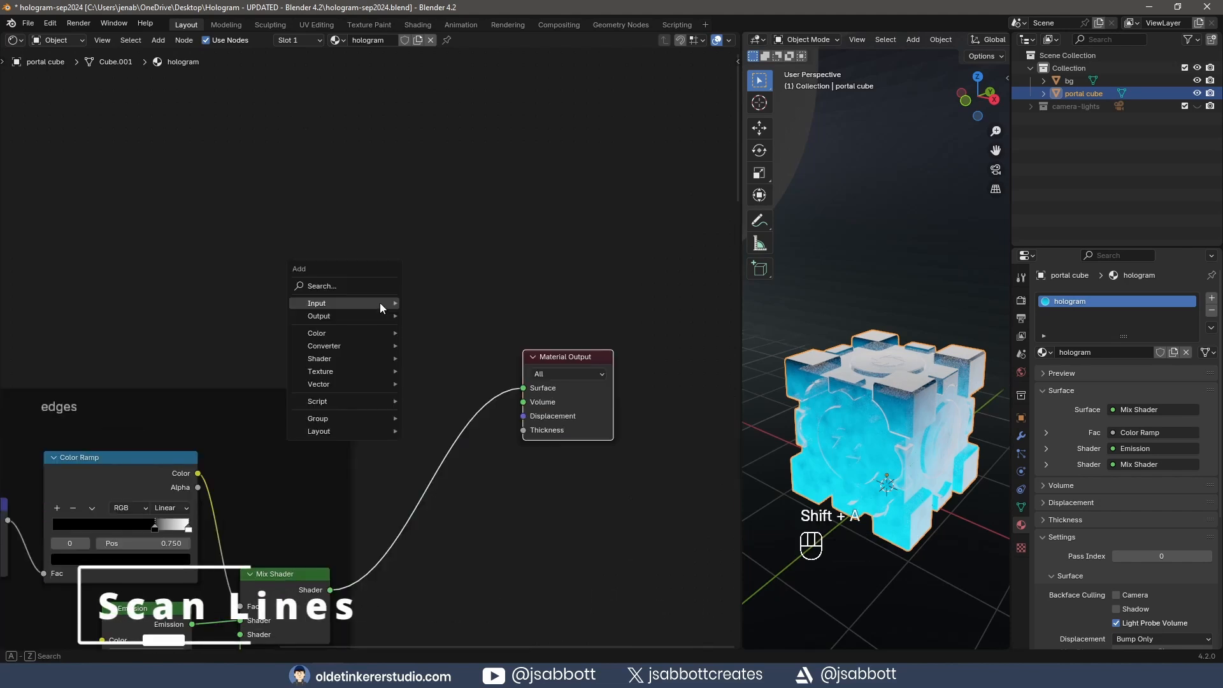
mouse_move(358, 354)
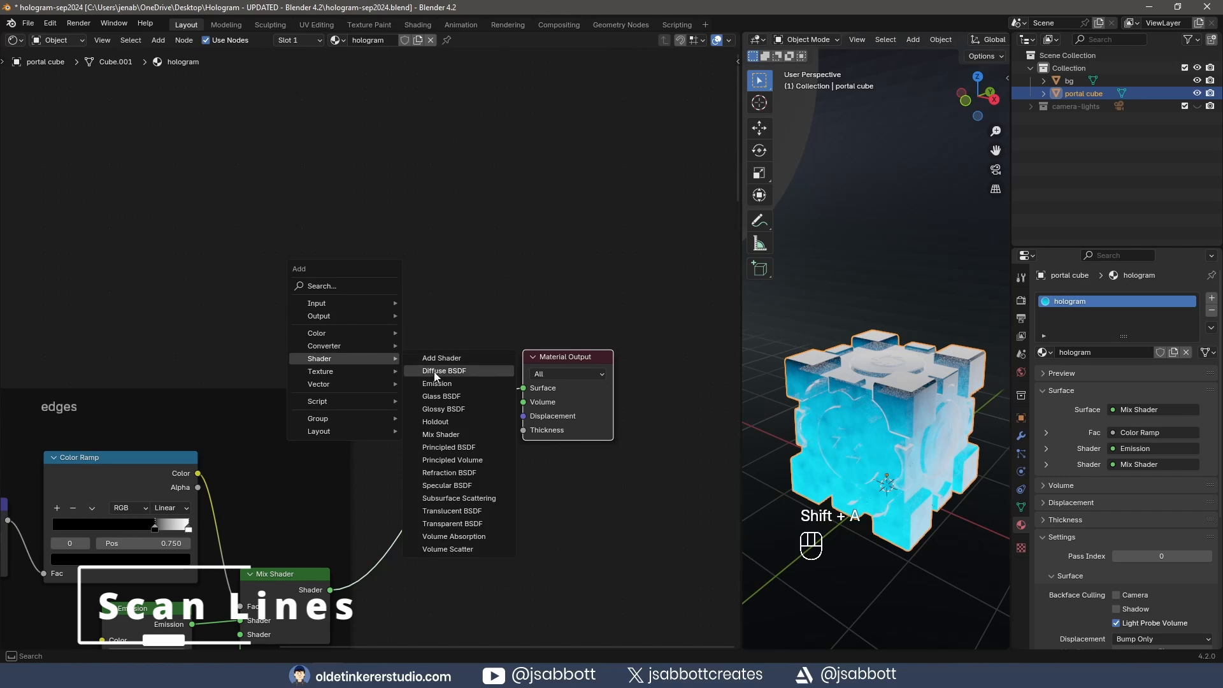
left_click(439, 434)
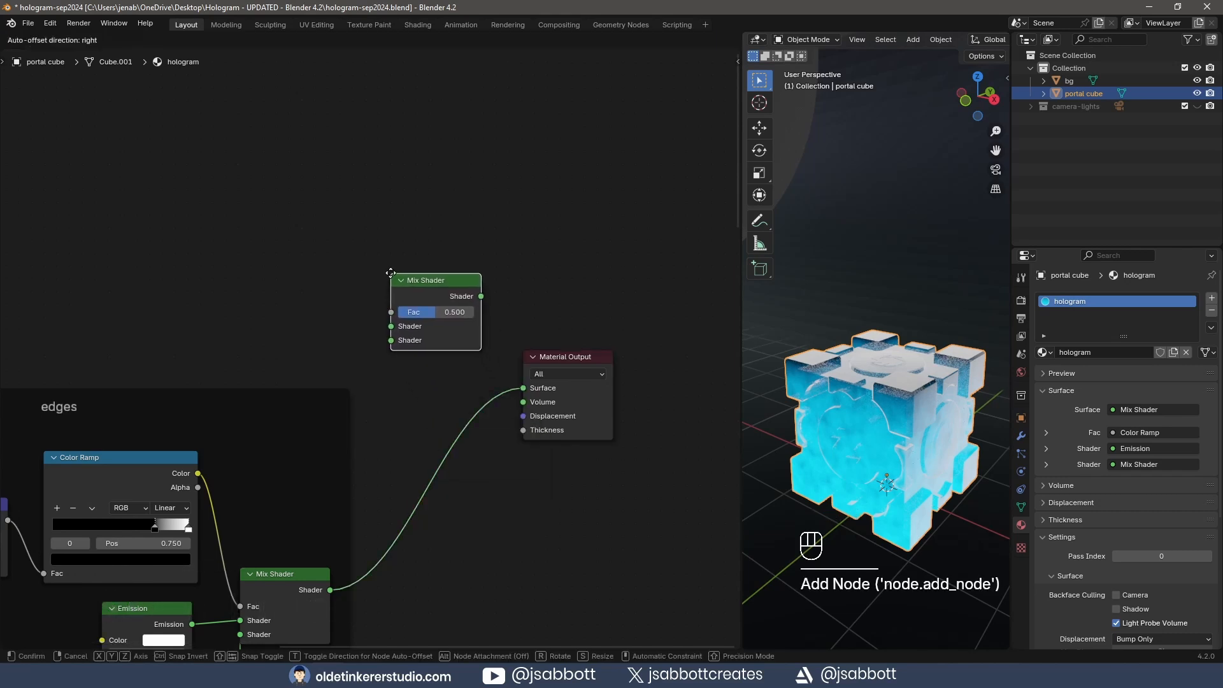
left_click(395, 270)
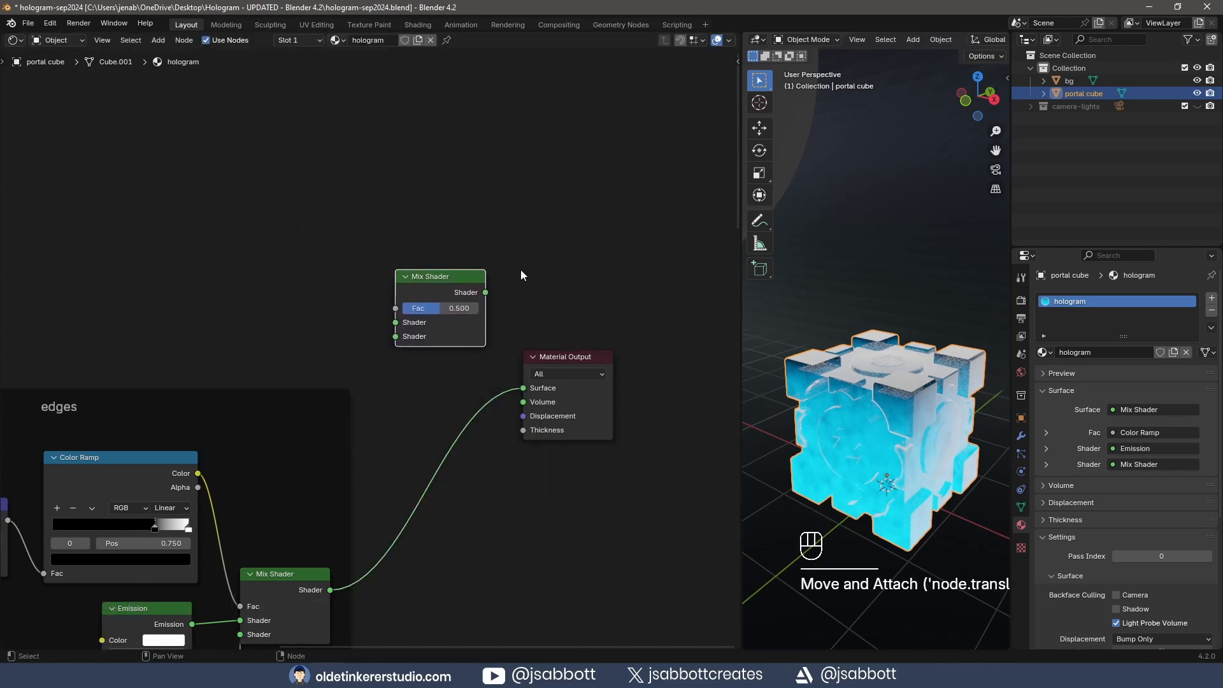
left_click_drag(487, 291, 523, 388)
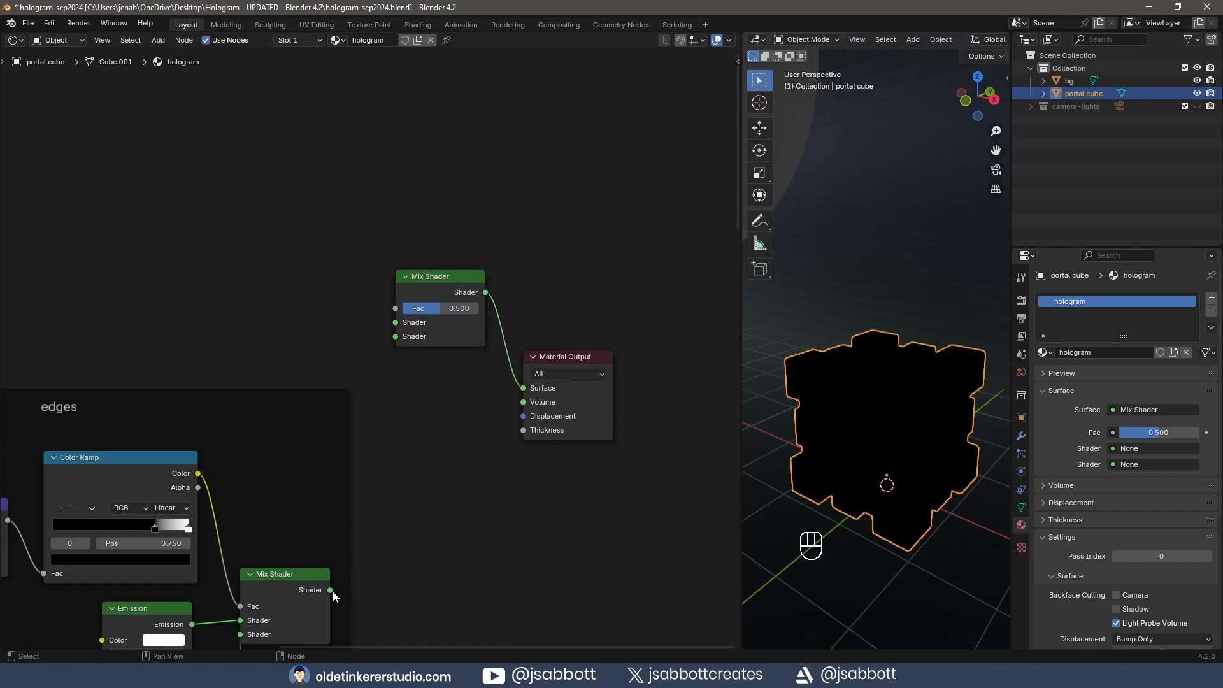
left_click_drag(329, 589, 395, 336)
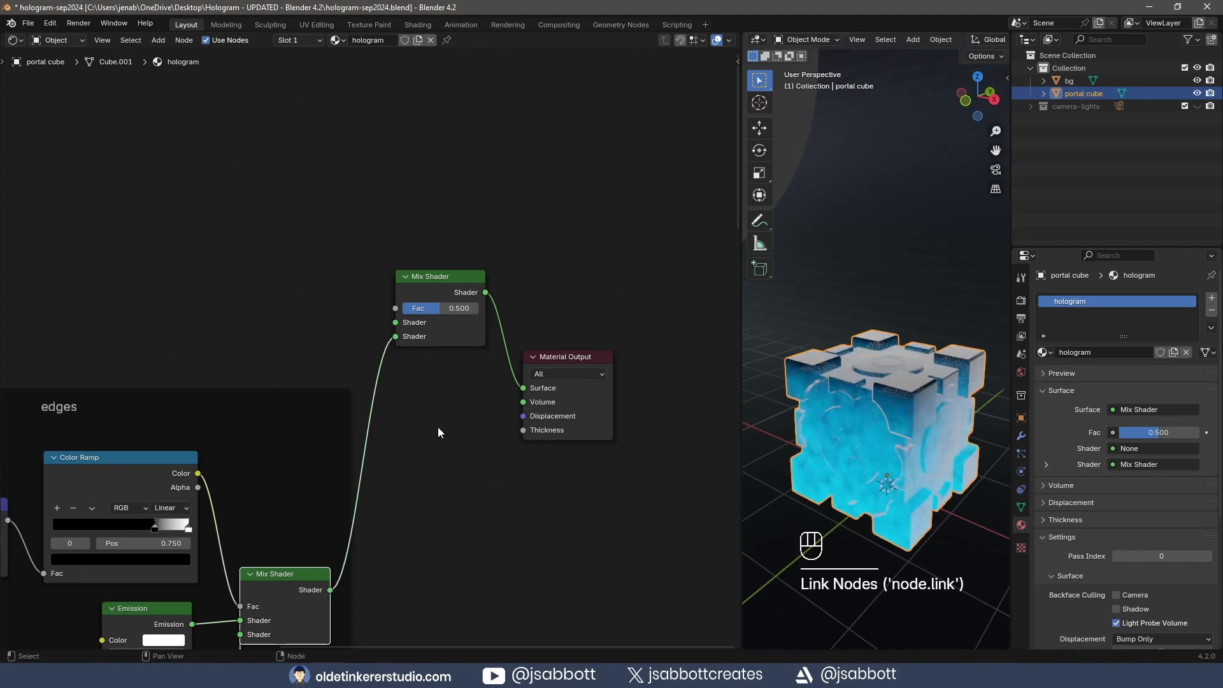
Step: Add a Transparent BSDF node in front of the new Mix Shader, above the edges frame
key("Delete")
middle_click_drag(289, 255, 400, 277)
key("shift+a")
mouse_move(400, 277)
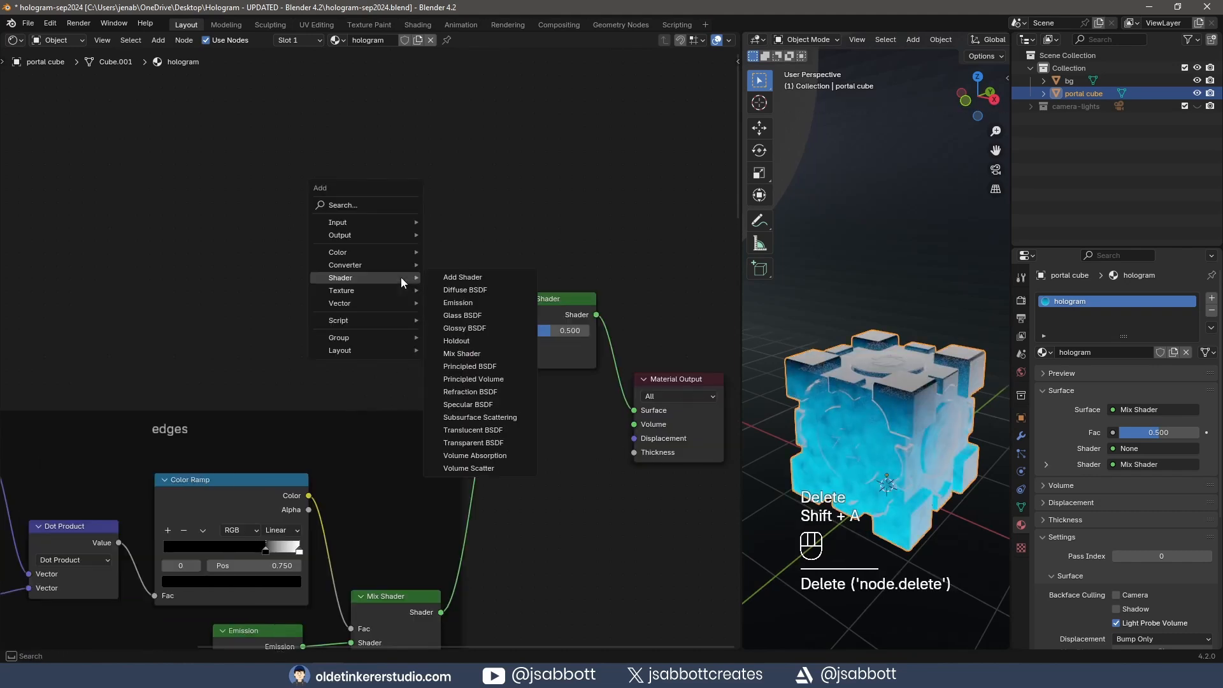
left_click(479, 443)
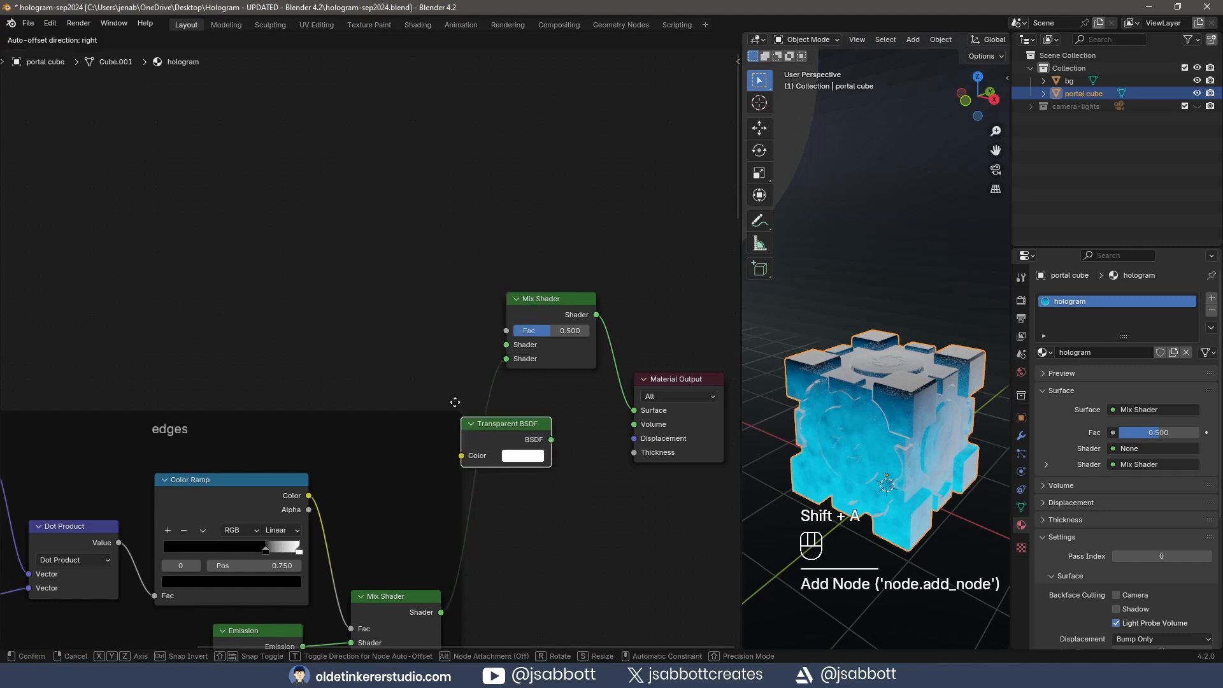
left_click(377, 288)
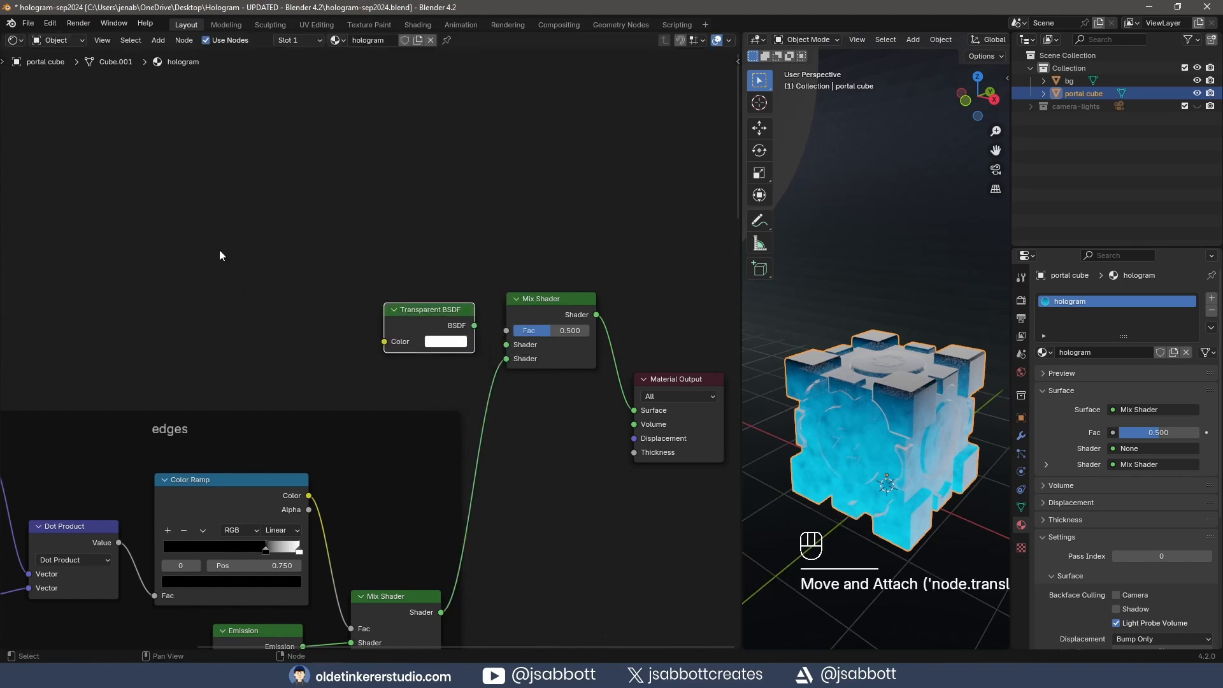
Step: Add a Wave Texture node before the Transparent BSDF and link its Fac output to the new Mix Shader's Fac
key("shift+a")
mouse_move(220, 251)
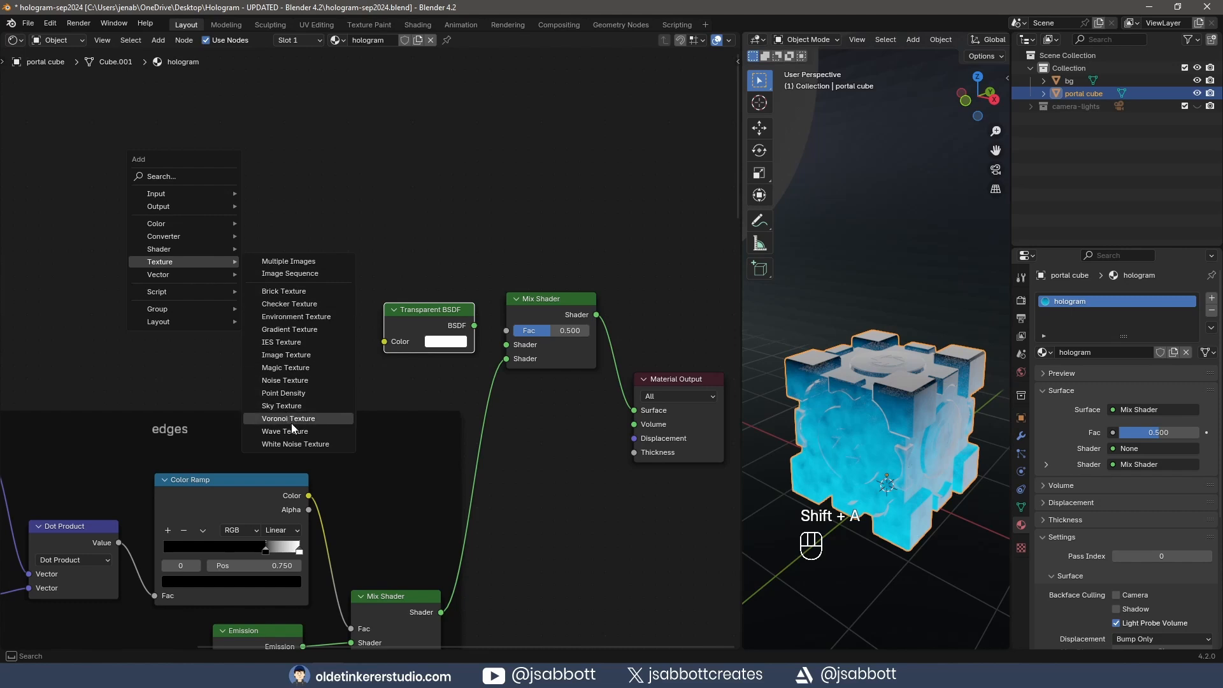
left_click(292, 430)
left_click(235, 202)
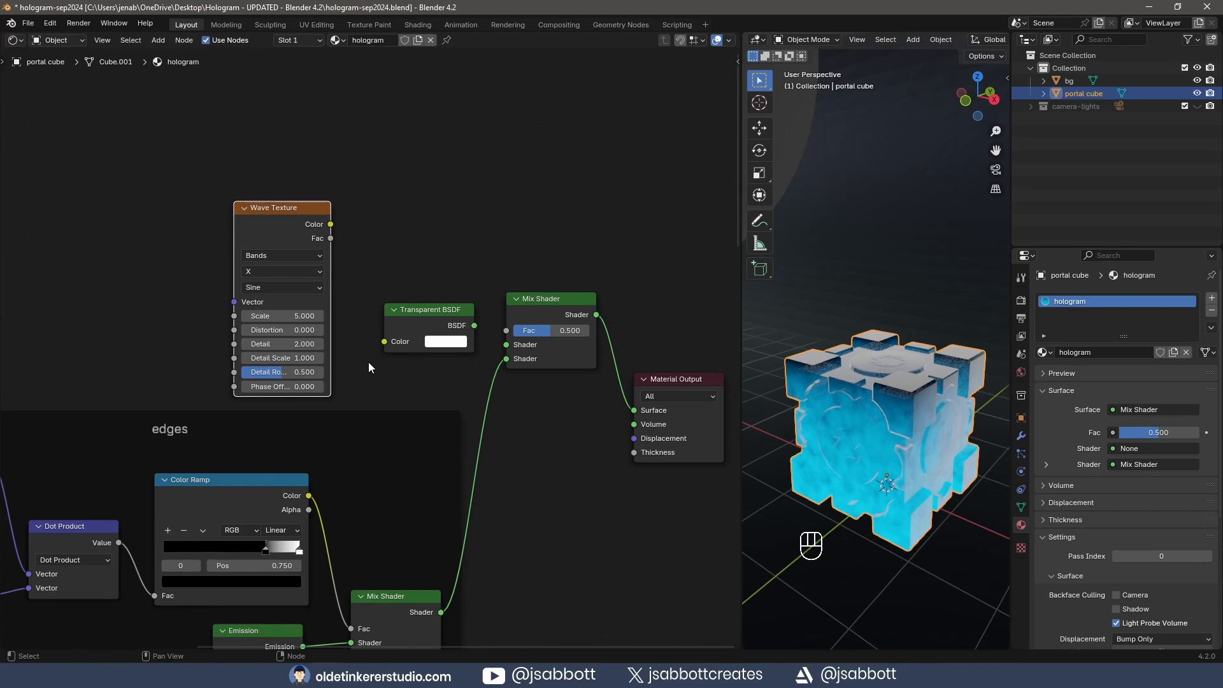
left_click_drag(421, 311, 406, 339)
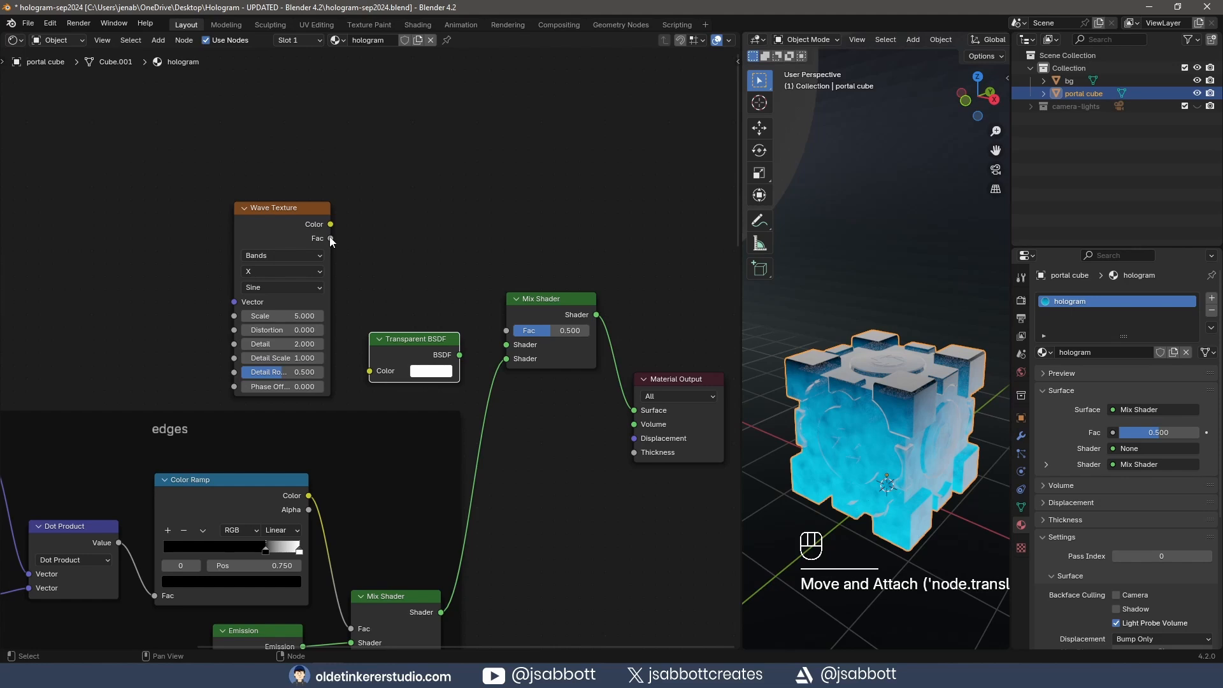
left_click_drag(330, 237, 494, 328)
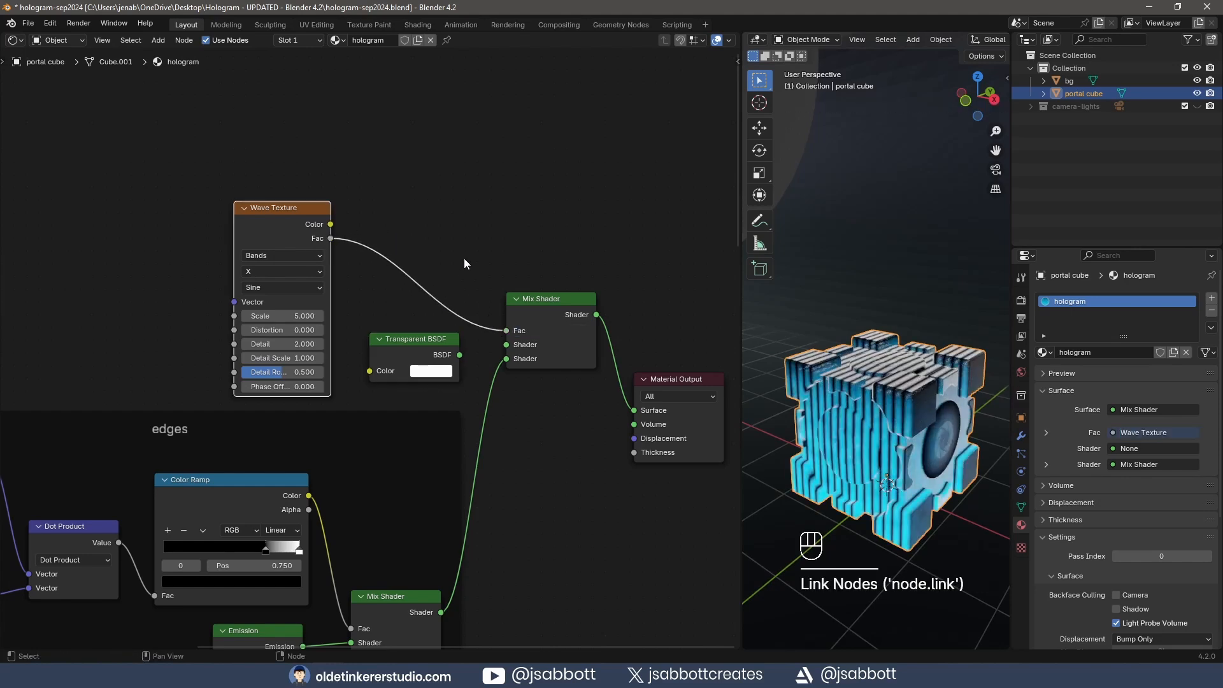
Step: Set the Wave Texture's bands direction to Z, its Scale to 20 and its Distortion to 1
left_click(268, 272)
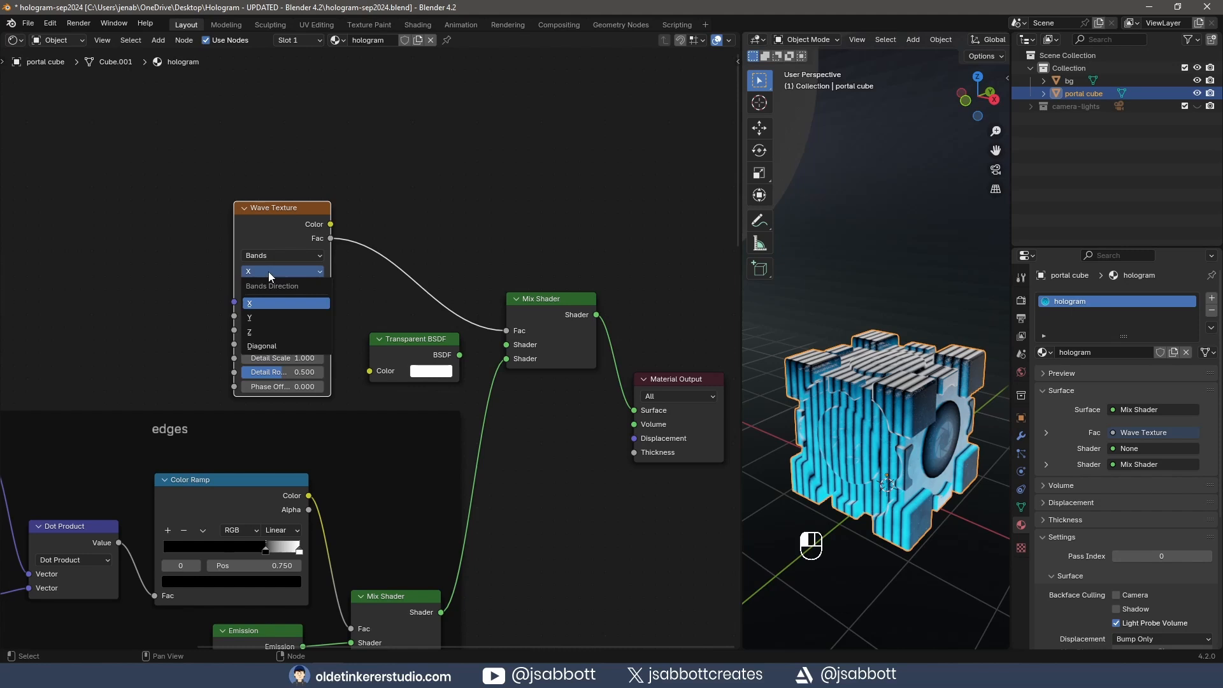
left_click(261, 333)
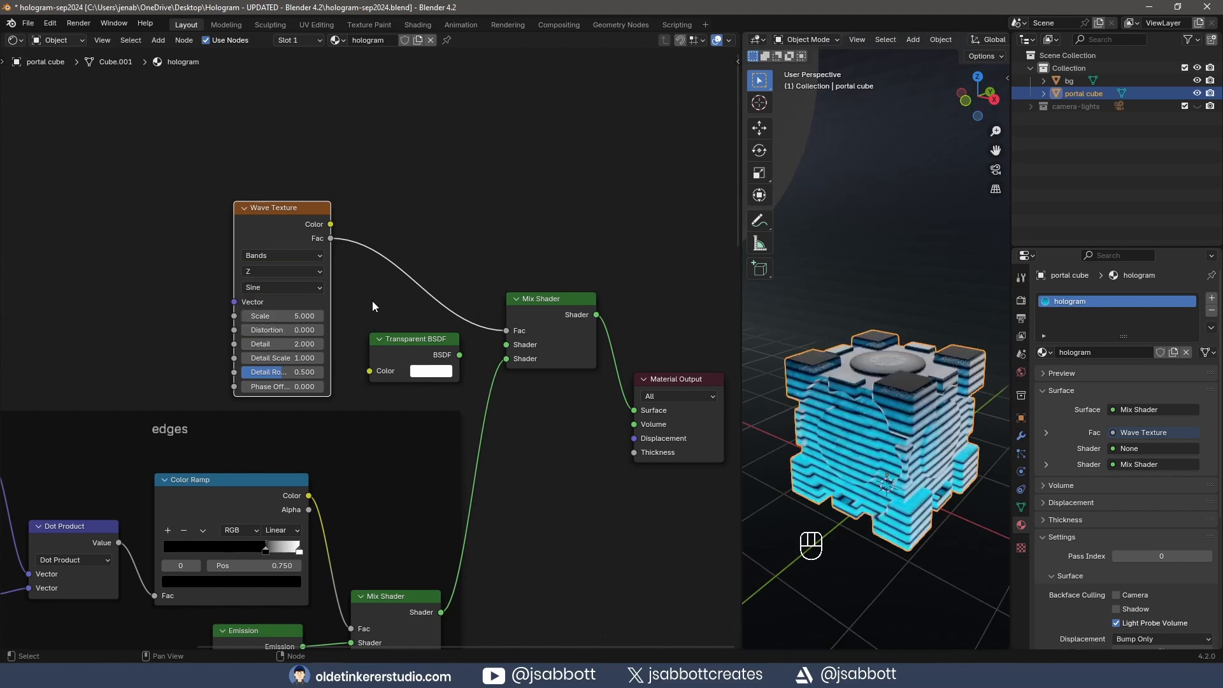
left_click(285, 315)
type("20")
key("Tab")
type("1")
key("Return")
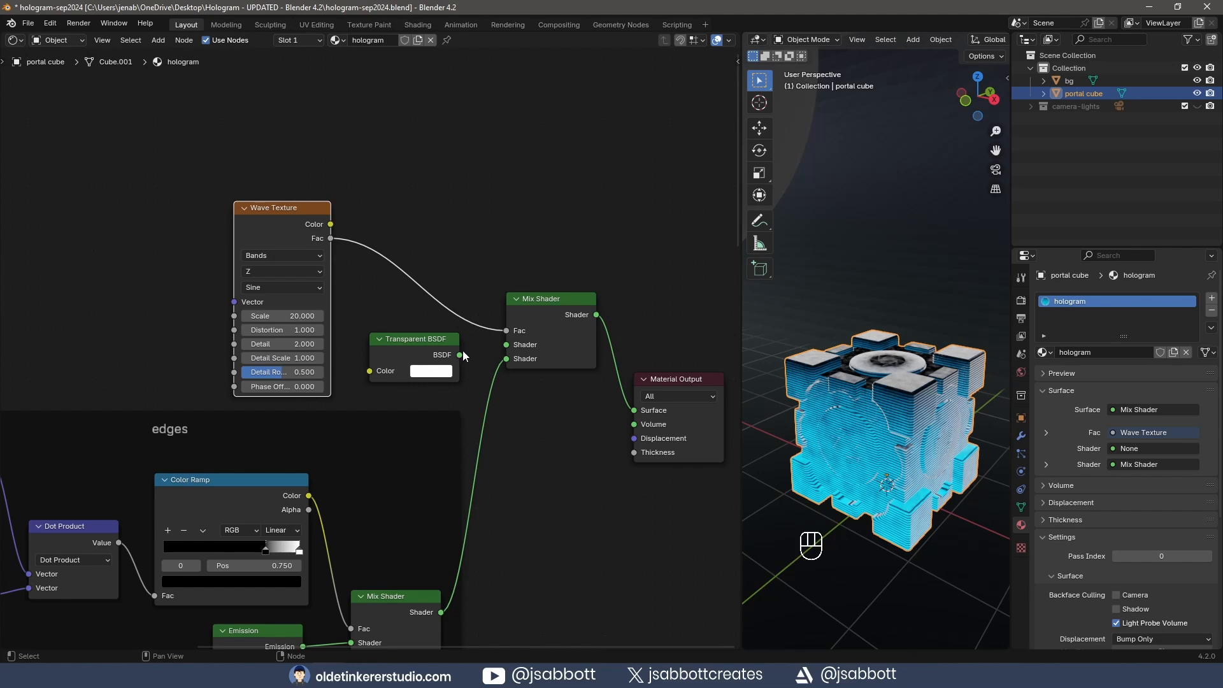
Step: Link the Transparent BSDF to the new Mix Shader's first Shader input and set its color to hex 2C2C2C
left_click_drag(459, 355, 506, 344)
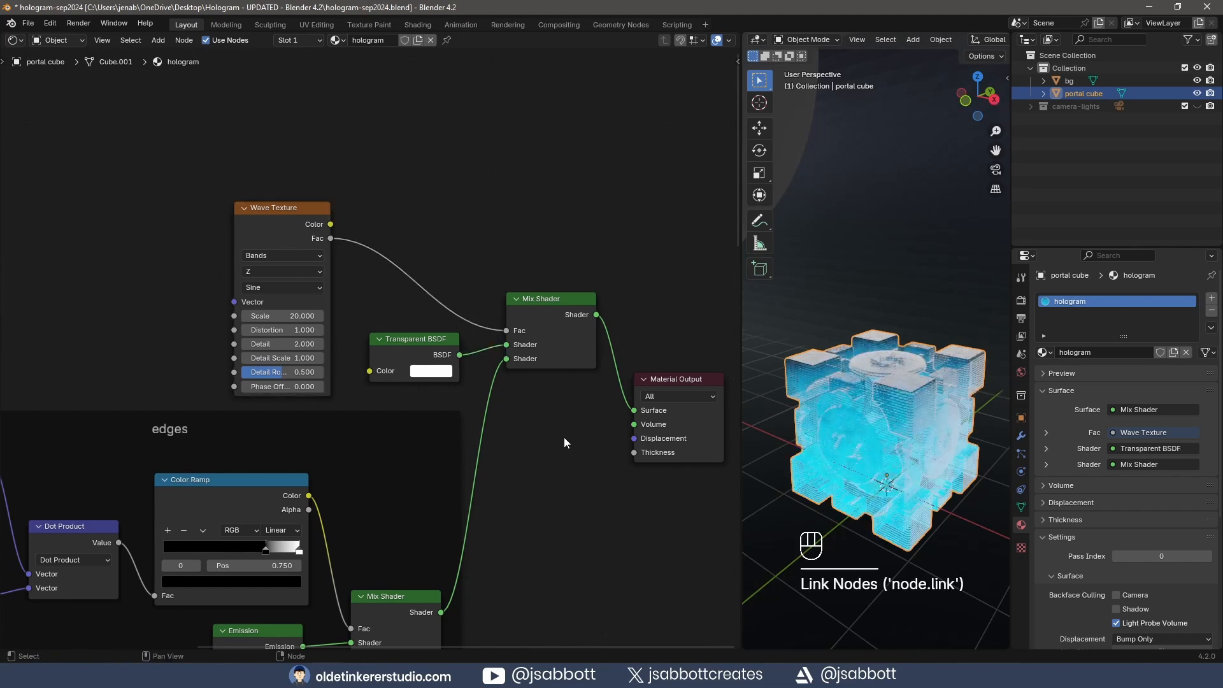
left_click(424, 376)
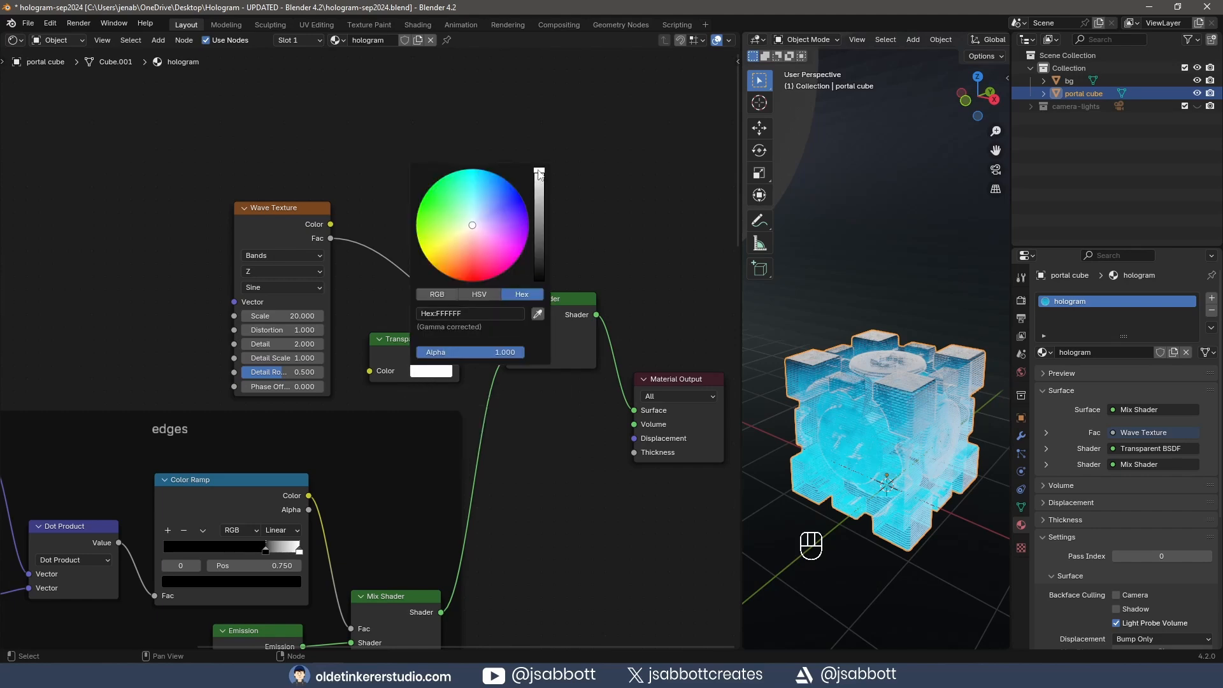
left_click(485, 312)
type("2c2c2c")
key("Return")
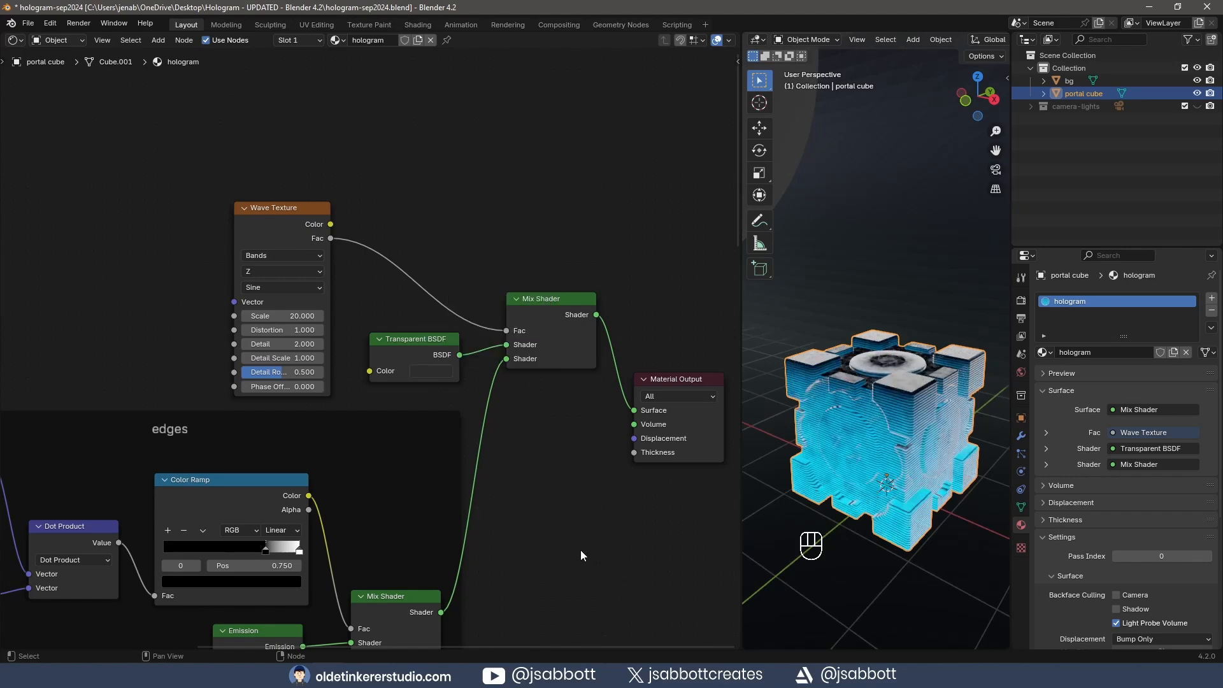
Step: Frame the Wave Texture, Transparent BSDF and Mix Shader nodes together and label the frame "scan lines"
left_click_drag(182, 162, 602, 396)
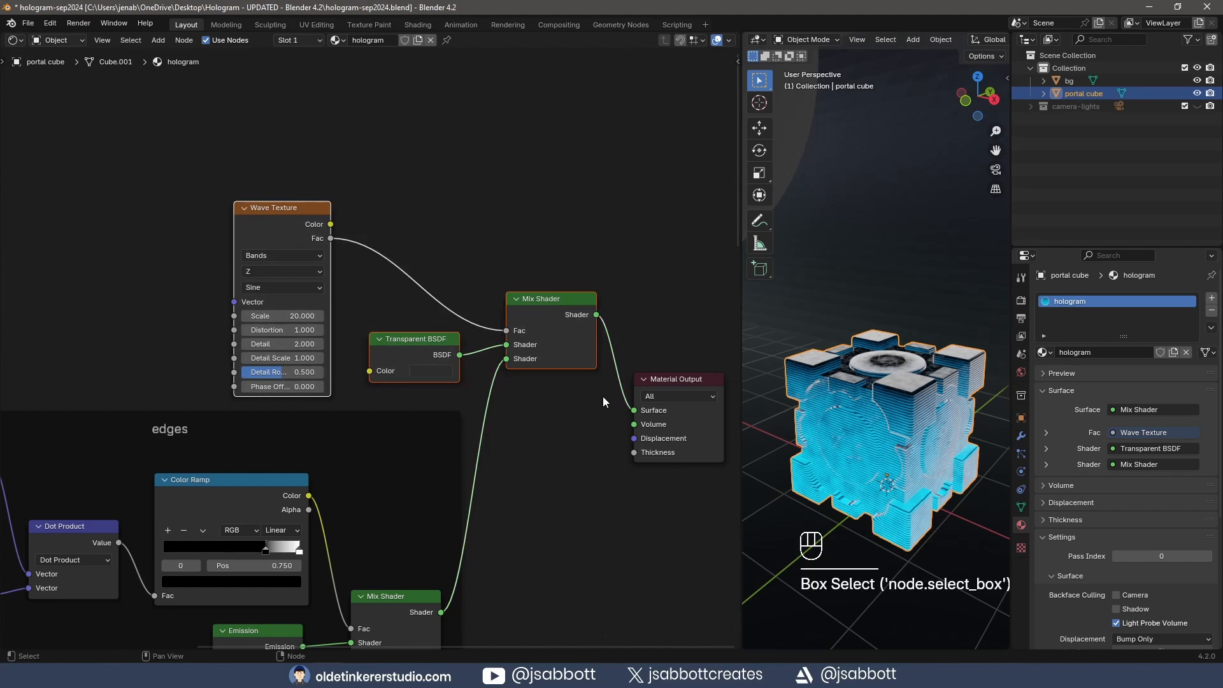
key("ctrl+j")
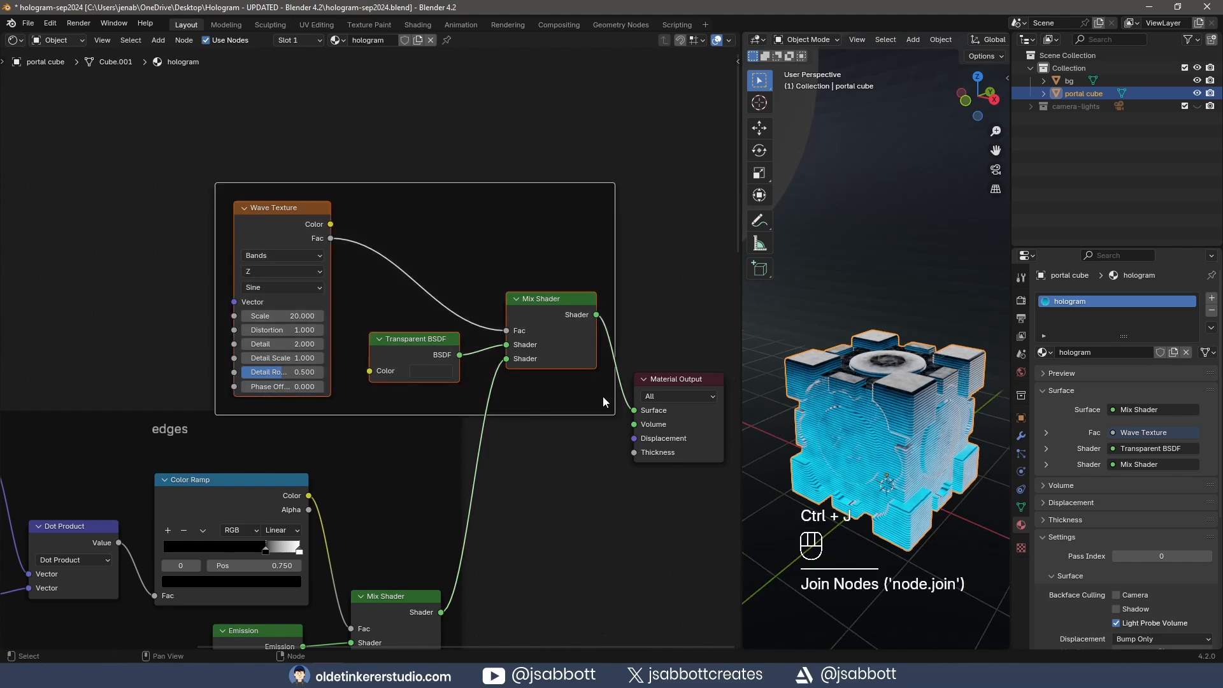
right_click(602, 396)
left_click(602, 396)
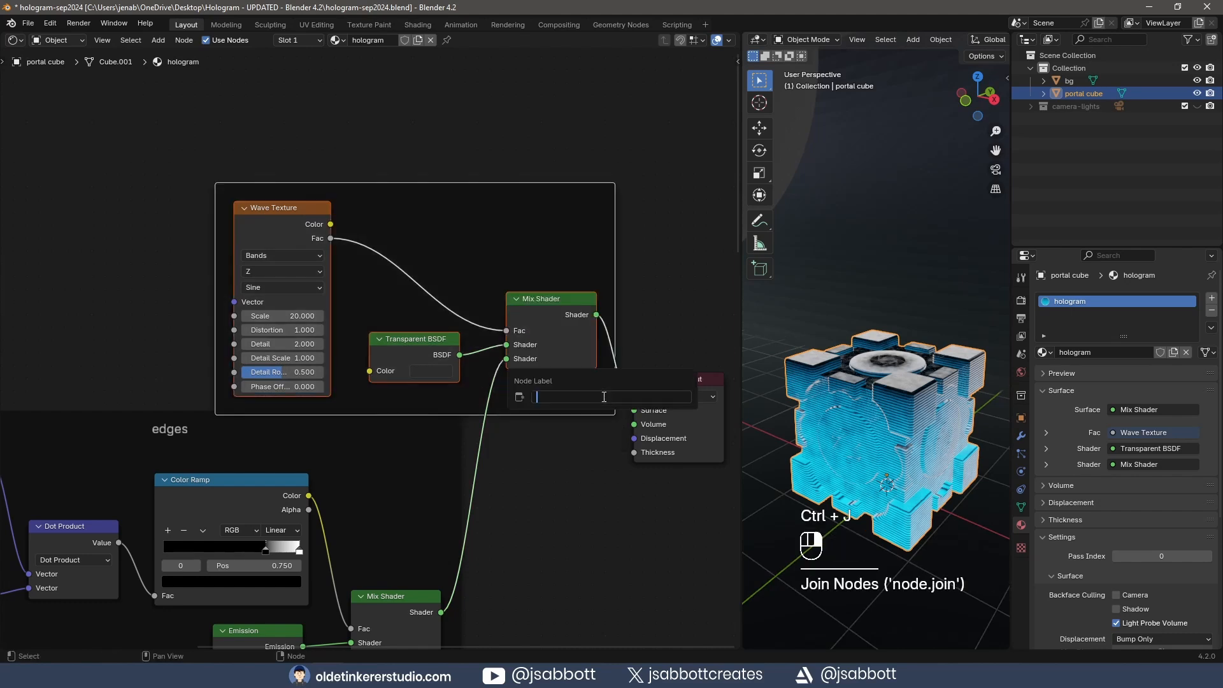
type("scan lines")
key("Return")
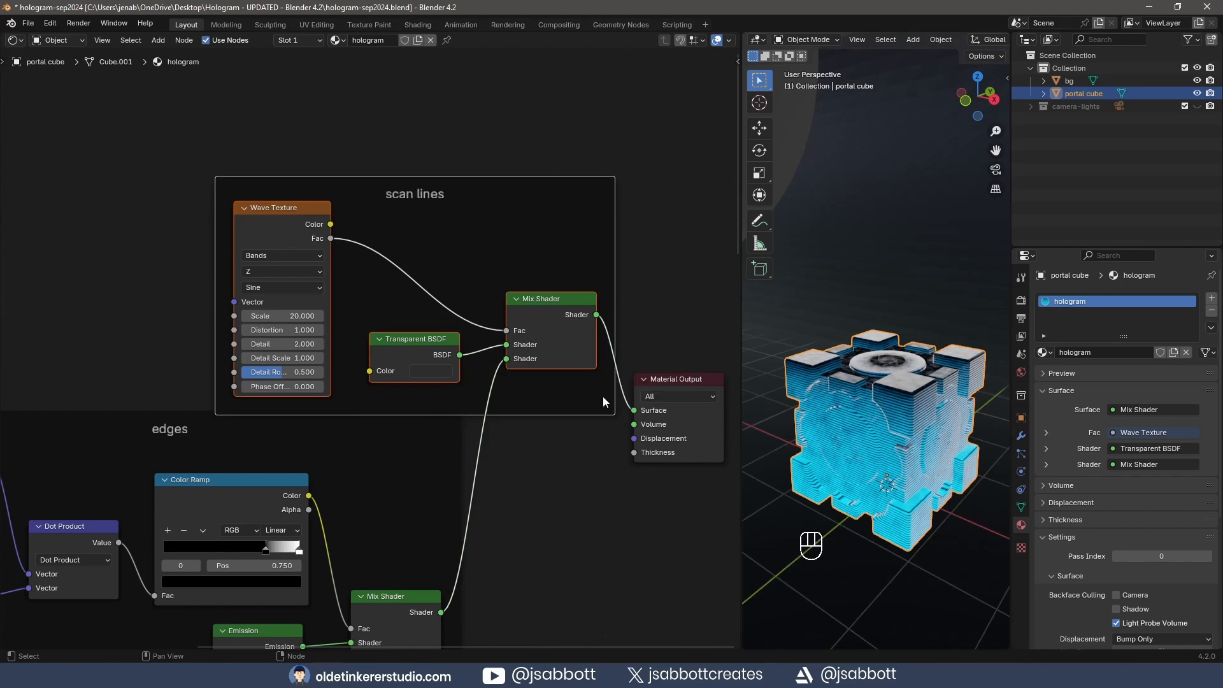
Step: Widen the 3D viewport and look at the portal cube through the camera
left_click_drag(741, 524, 332, 525)
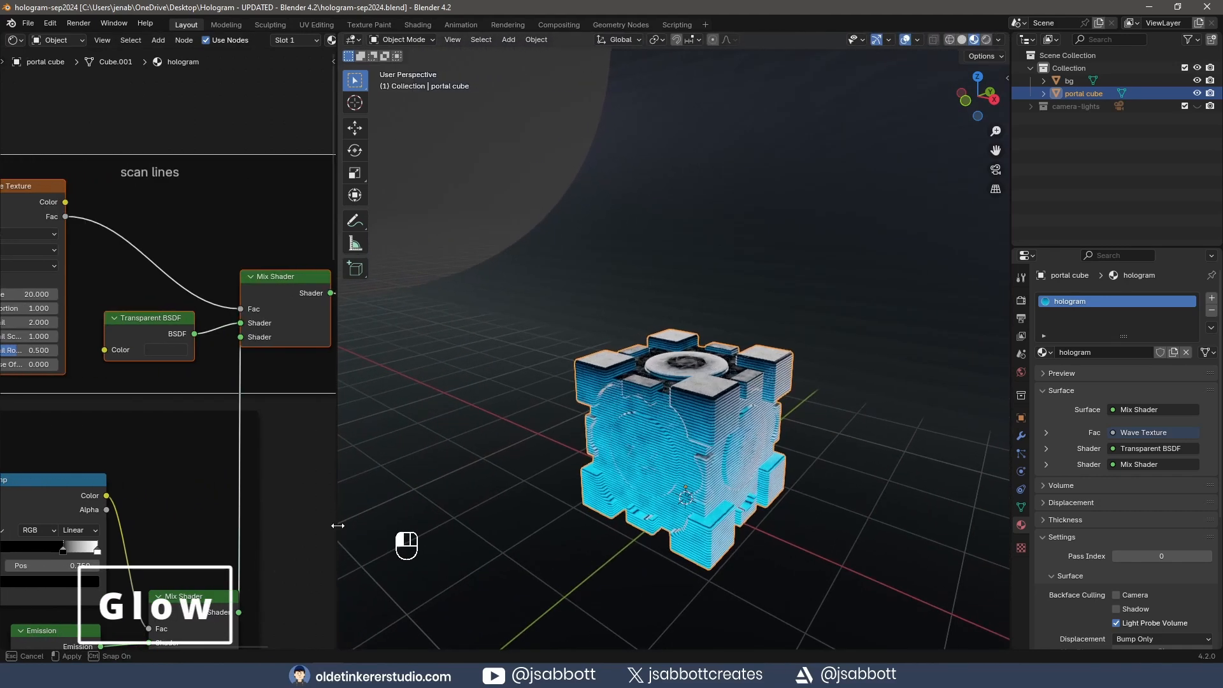
key("KP_0")
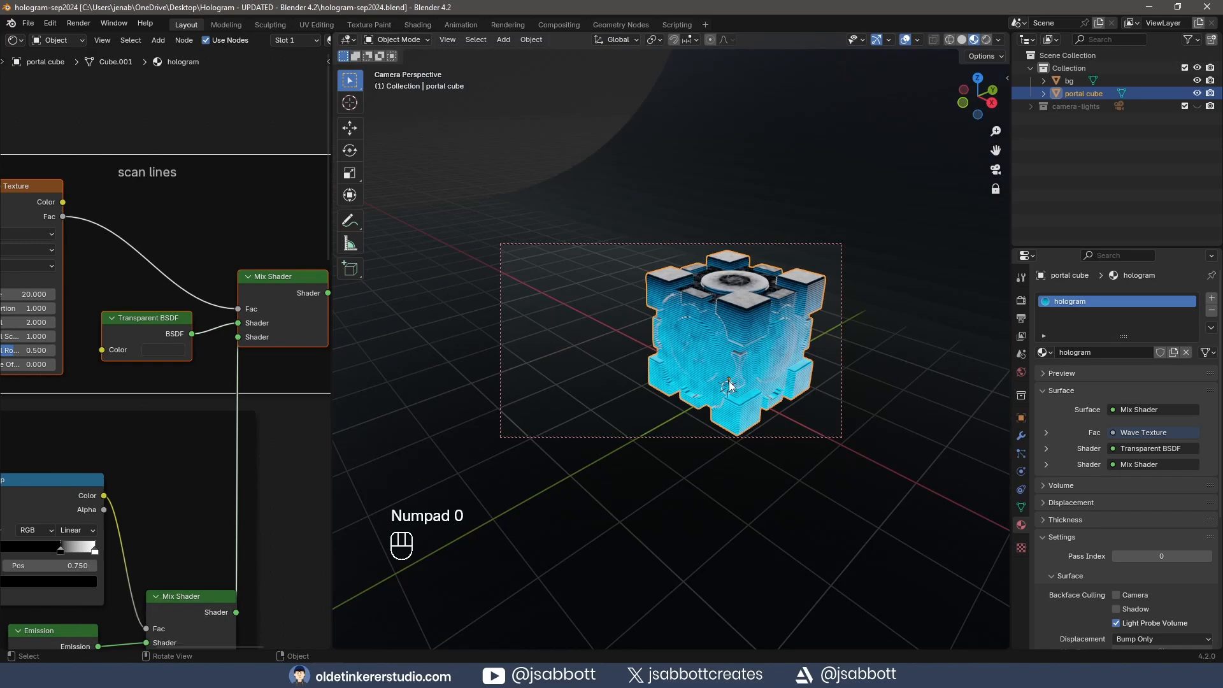
middle_click_drag(730, 385, 728, 378, "shift")
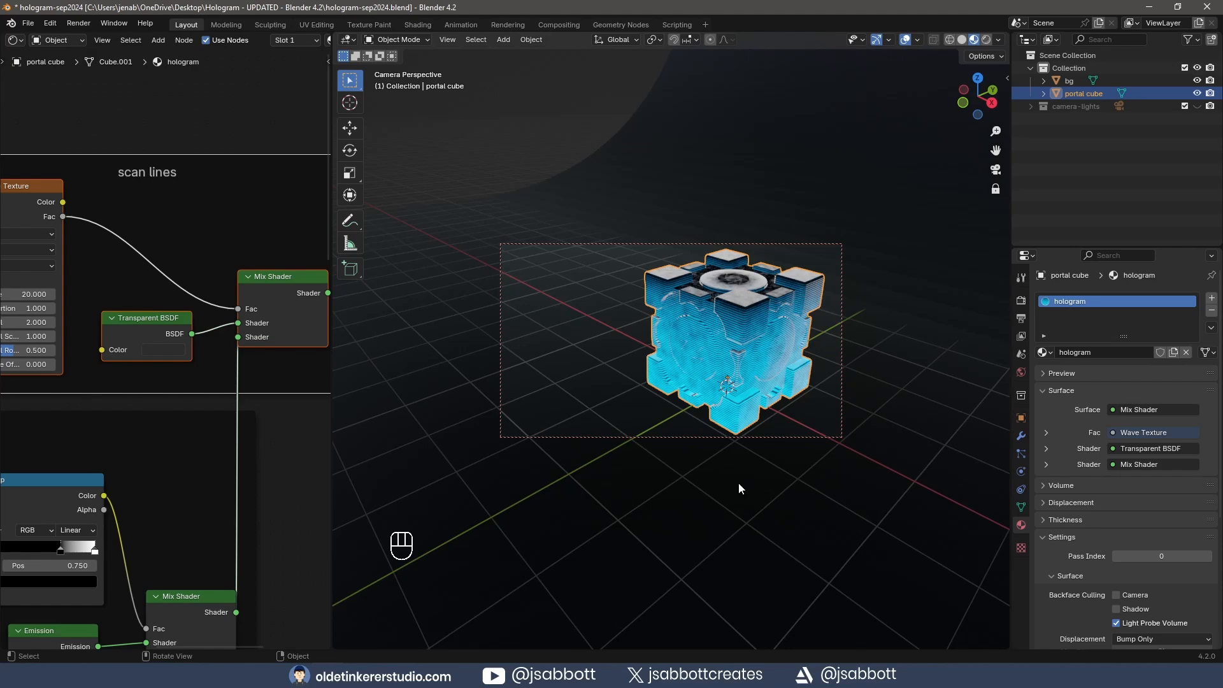
Step: Enable nodes in the Compositing workspace and add a Viewer node linked to the Render Layers Image output
left_click(557, 25)
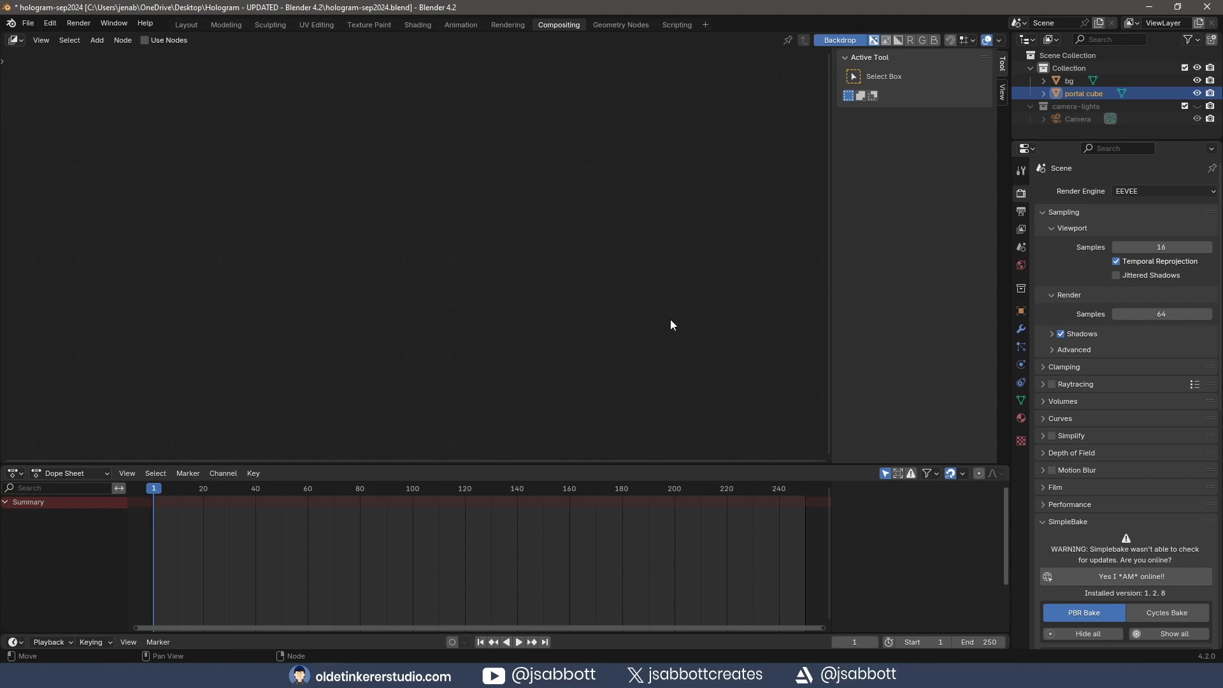
left_click(144, 40)
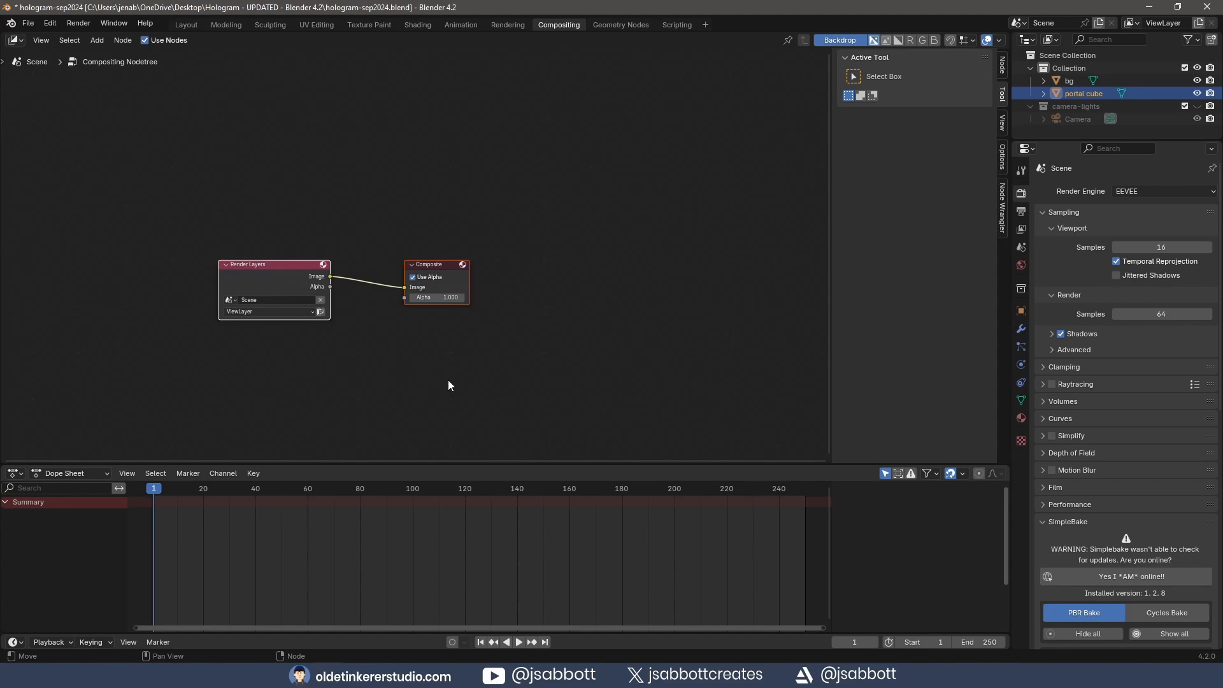
key("shift+a")
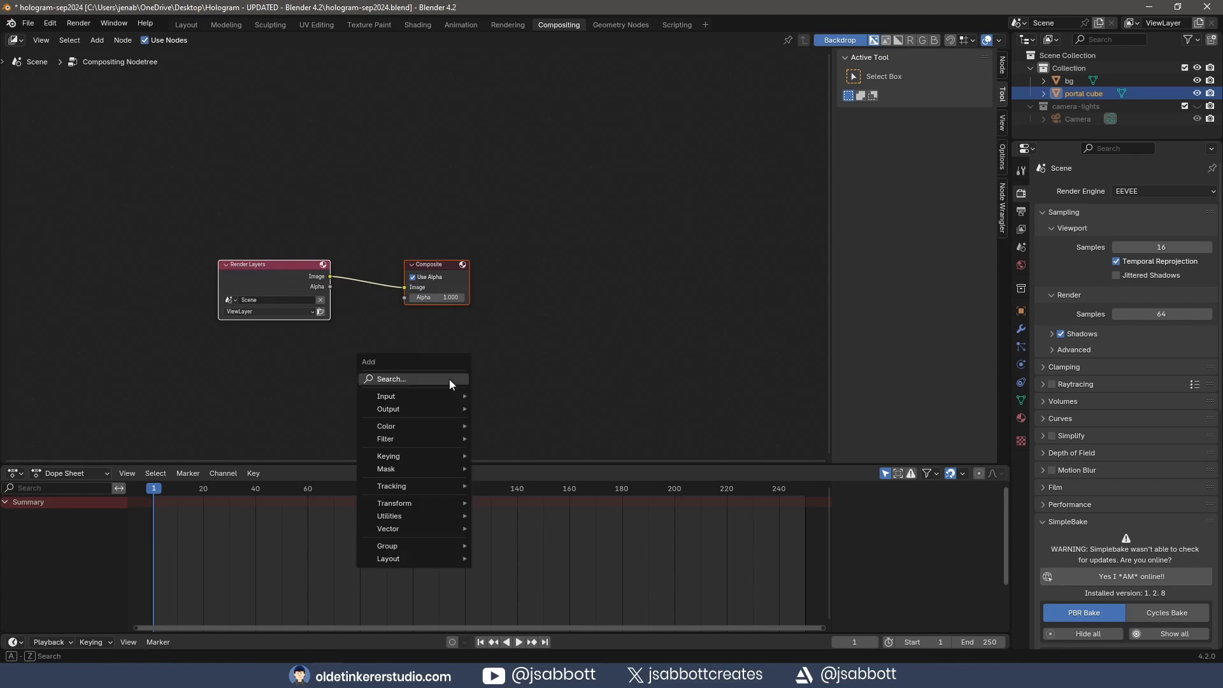
mouse_move(443, 407)
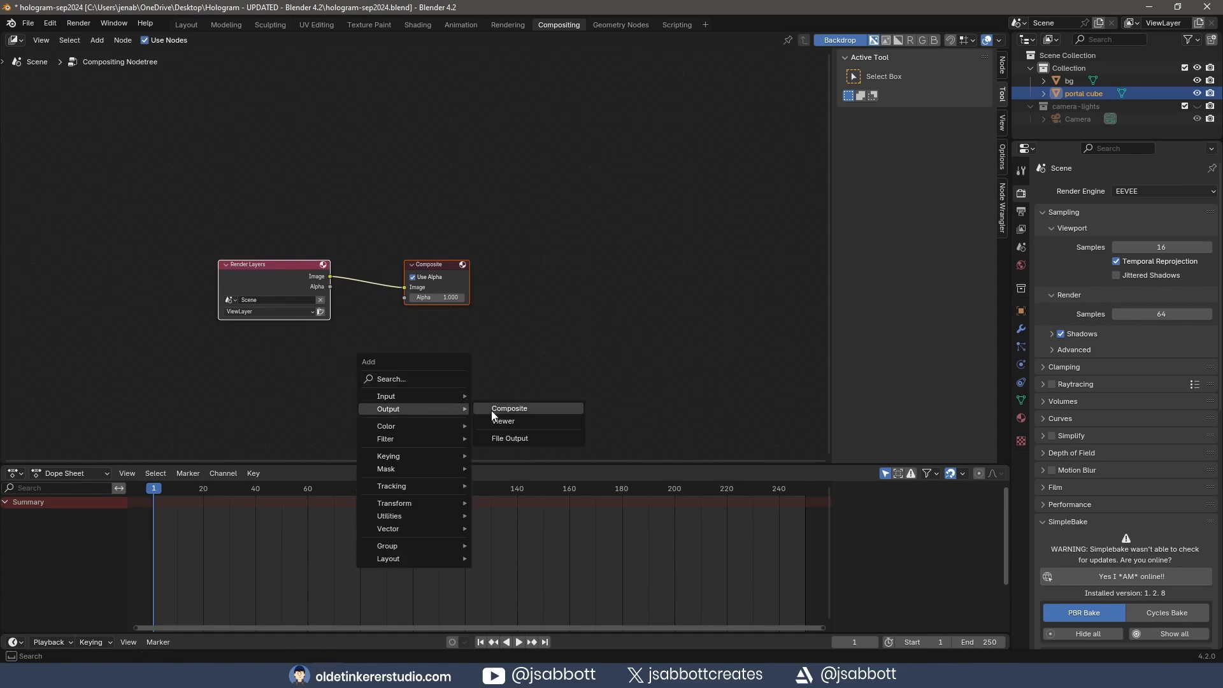
left_click(514, 421)
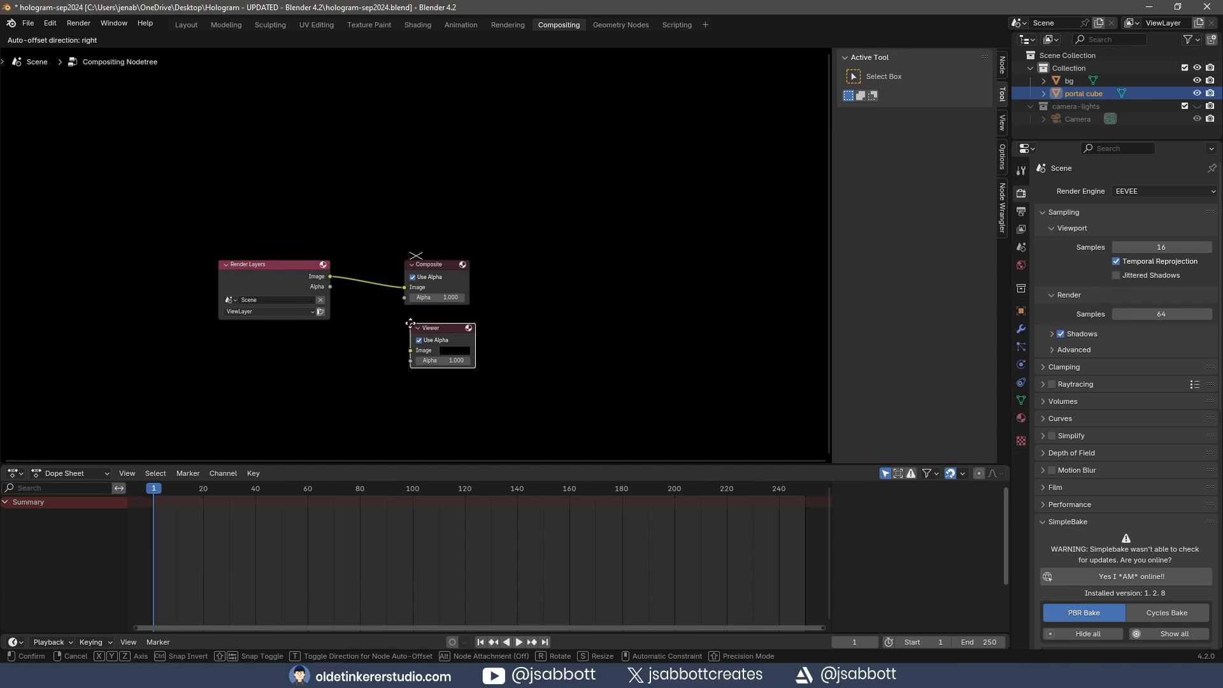
left_click(410, 323)
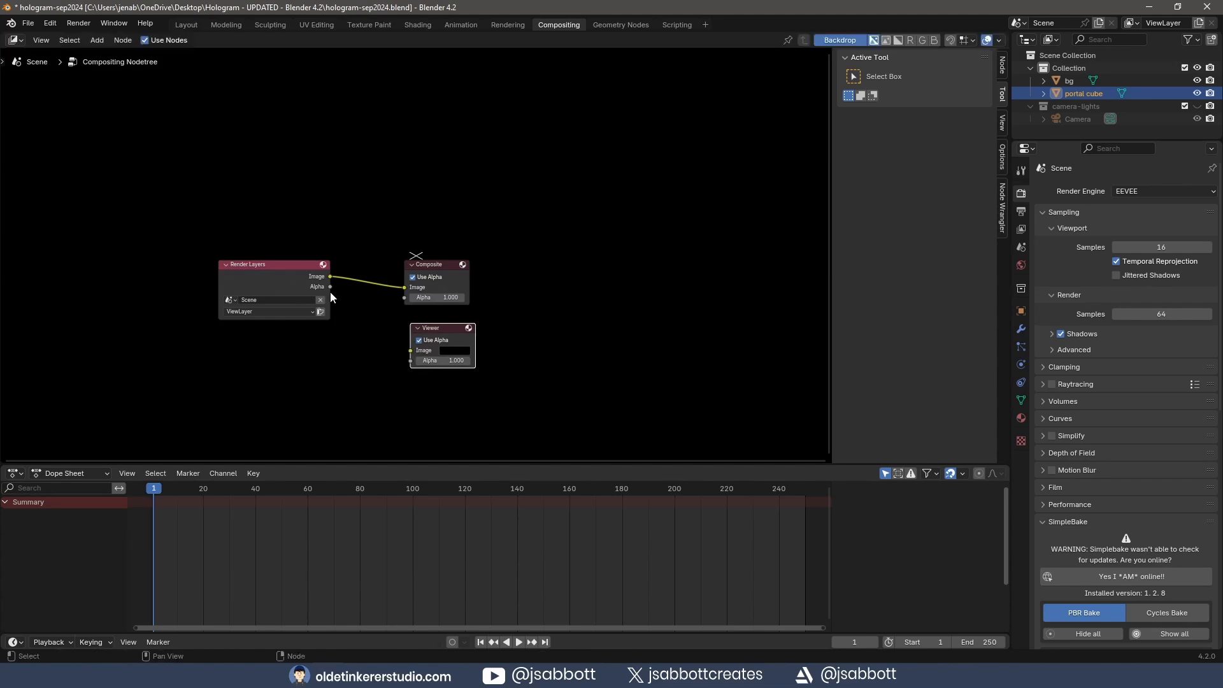
left_click_drag(328, 277, 409, 351)
middle_click_drag(311, 372, 413, 376)
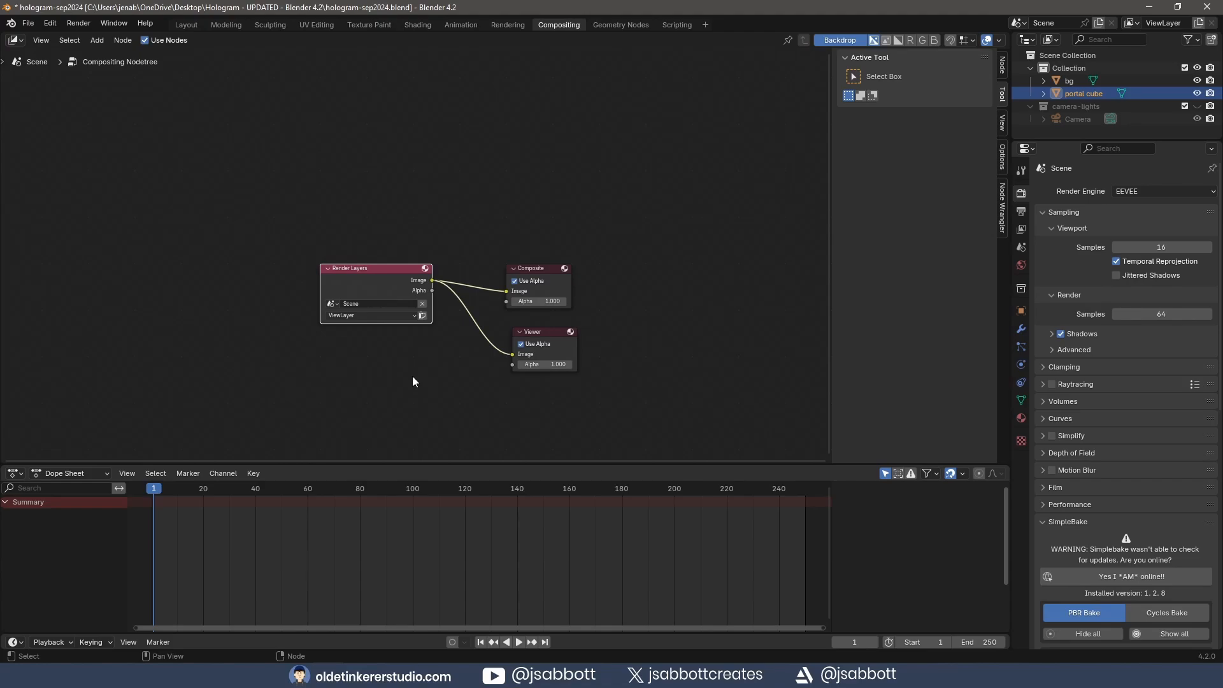
Step: Render the current frame and shrink the compositor backdrop so the whole rendered cube fits behind the nodes
key("F12")
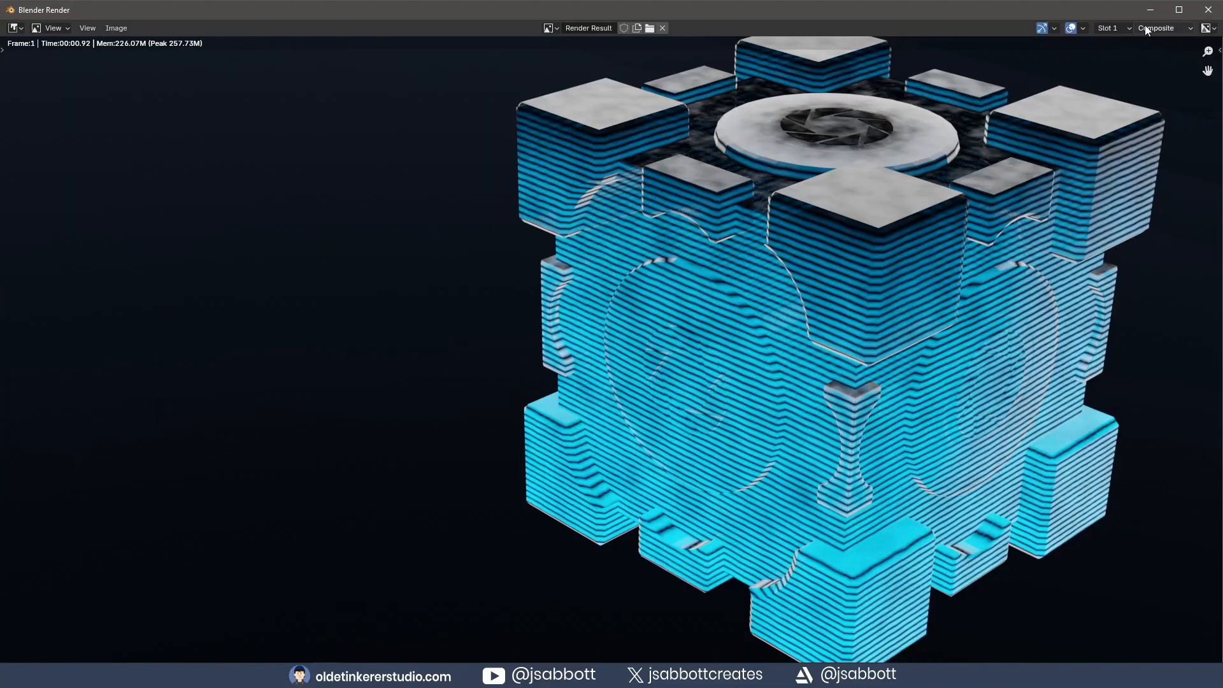
left_click(1149, 10)
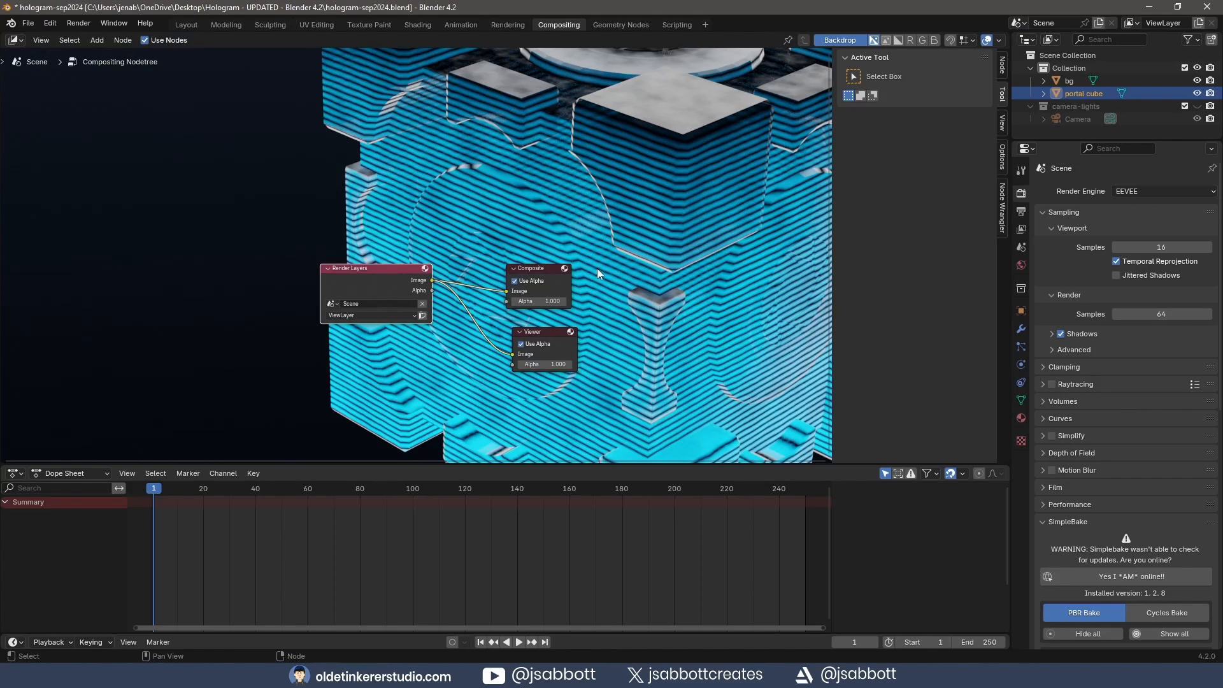
key("v")
key("v")
key("v")
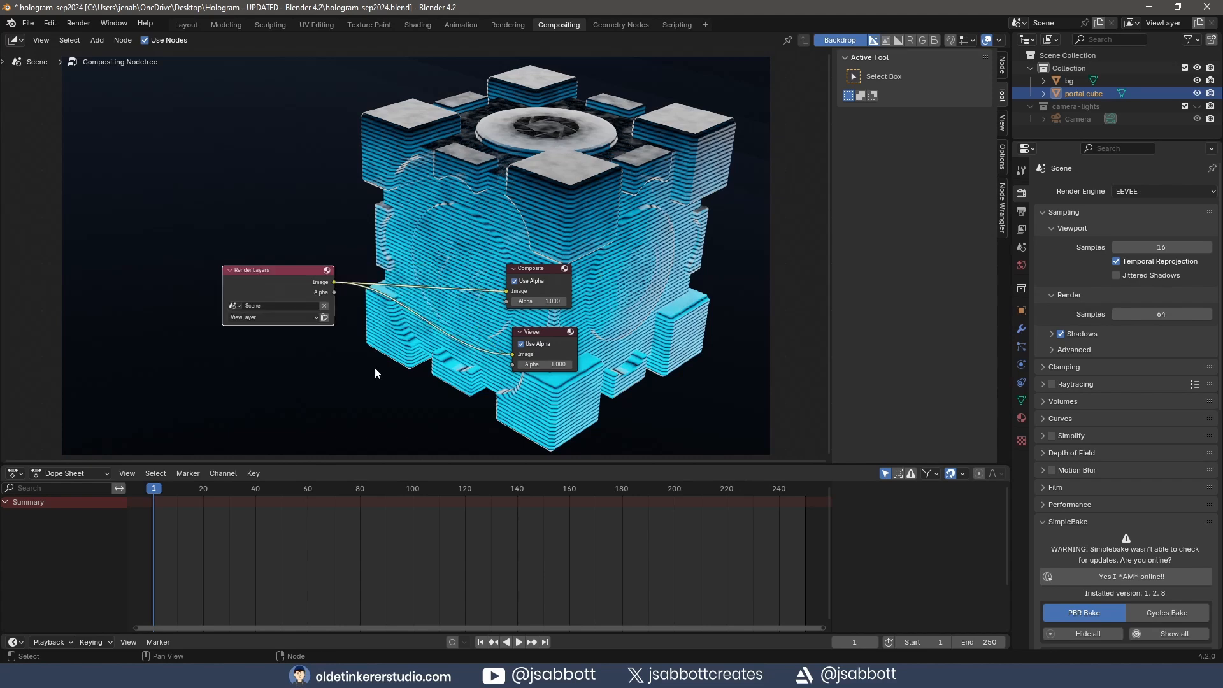
Step: Insert a Glare node between Render Layers and Composite, and link its Image output to the Viewer as well
key("shift+a")
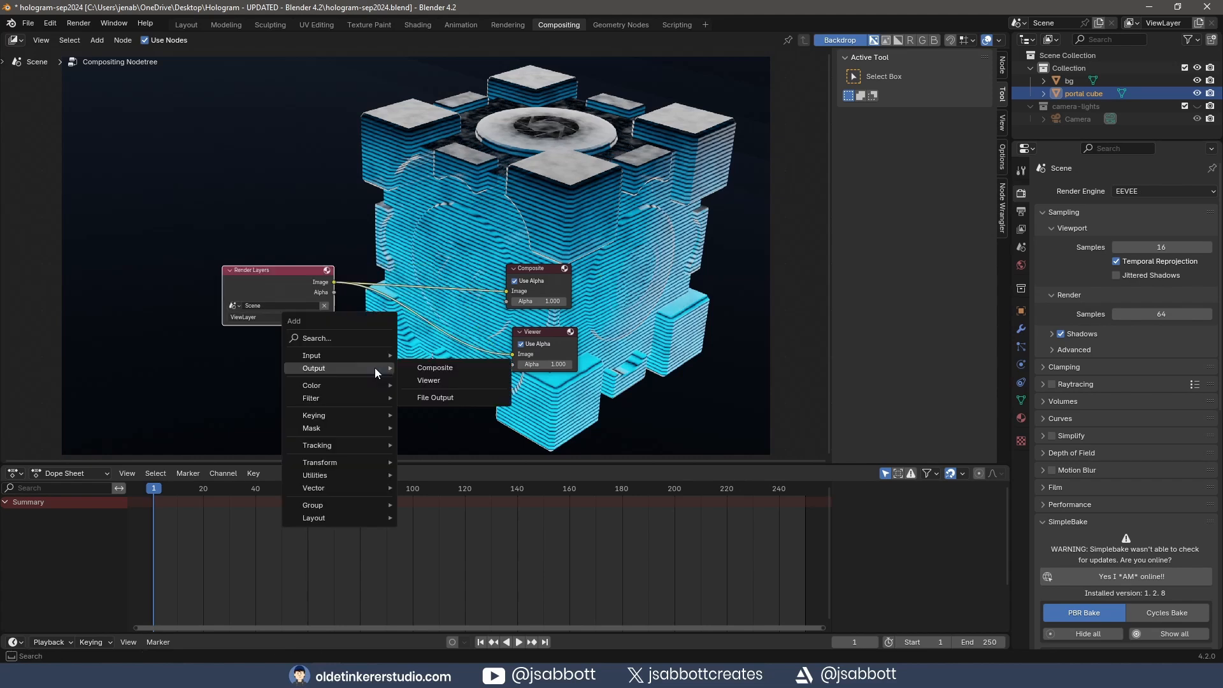
mouse_move(365, 395)
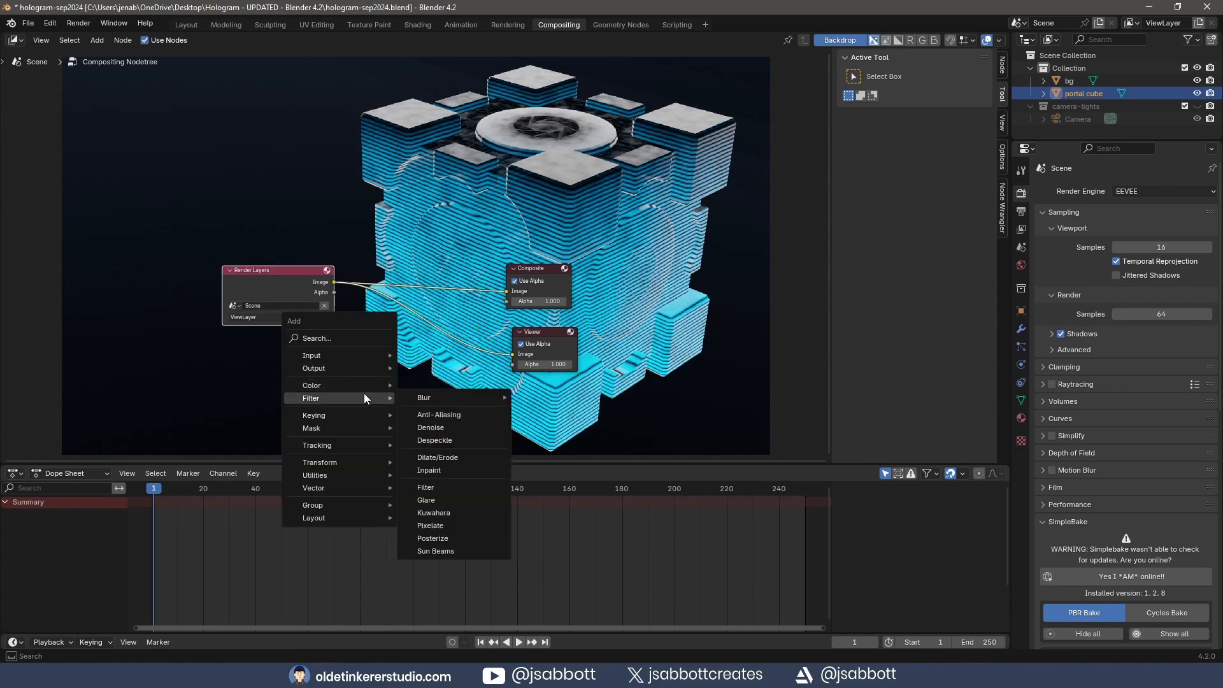
left_click(441, 500)
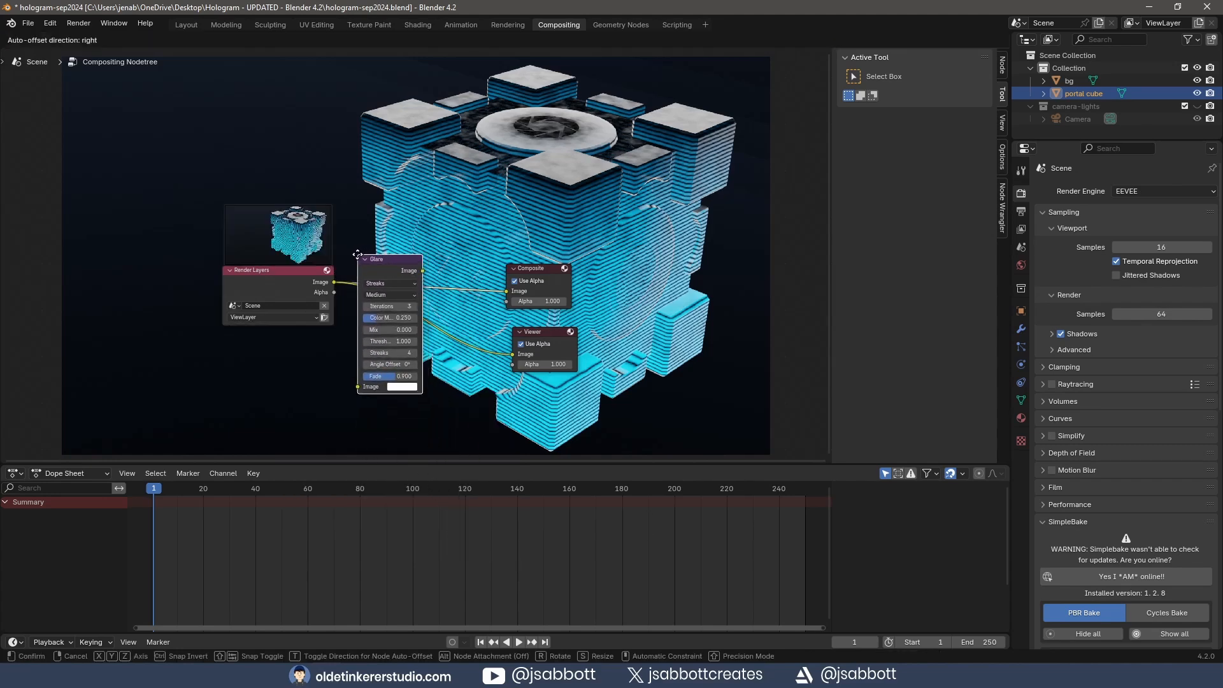
left_click(357, 255)
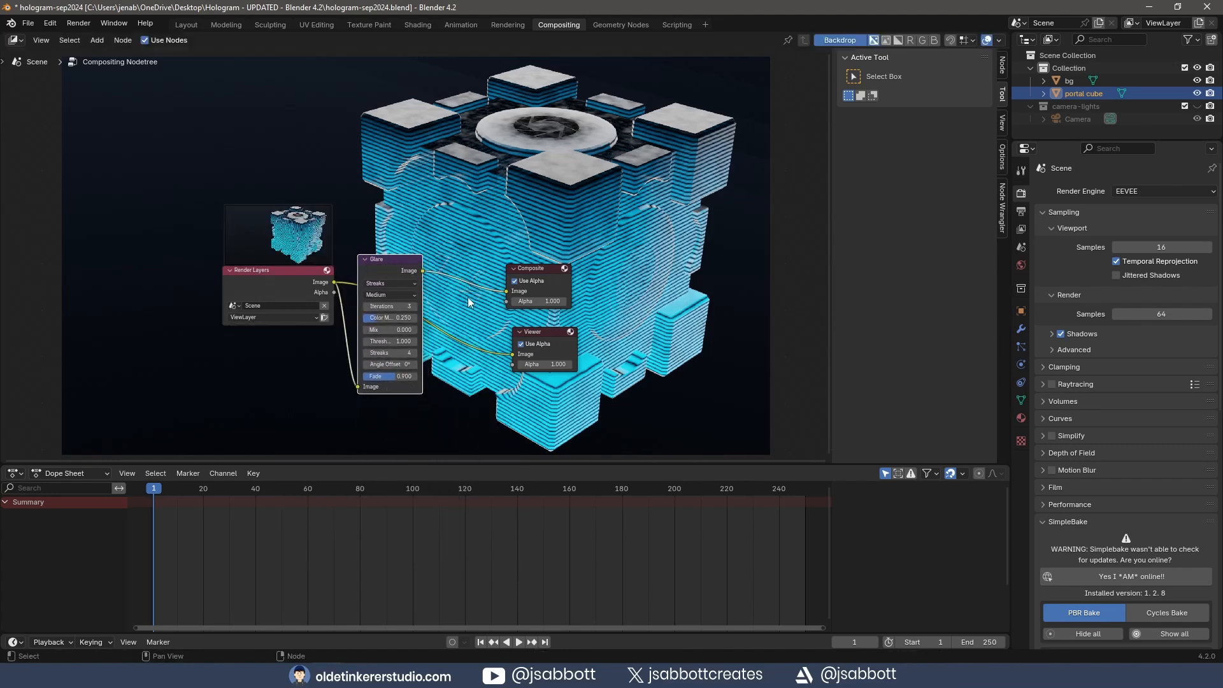
left_click_drag(422, 271, 513, 354)
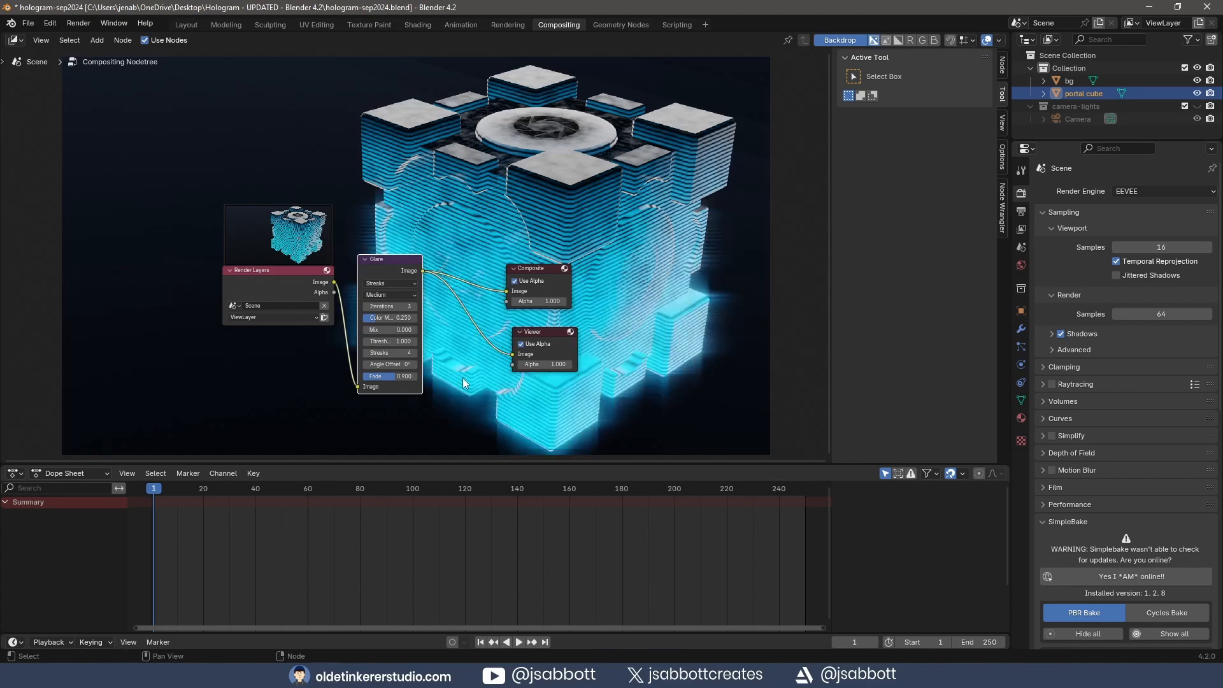
Step: Set the Glare node's type to Fog Glow and its Mix to 0.5
left_click(377, 283)
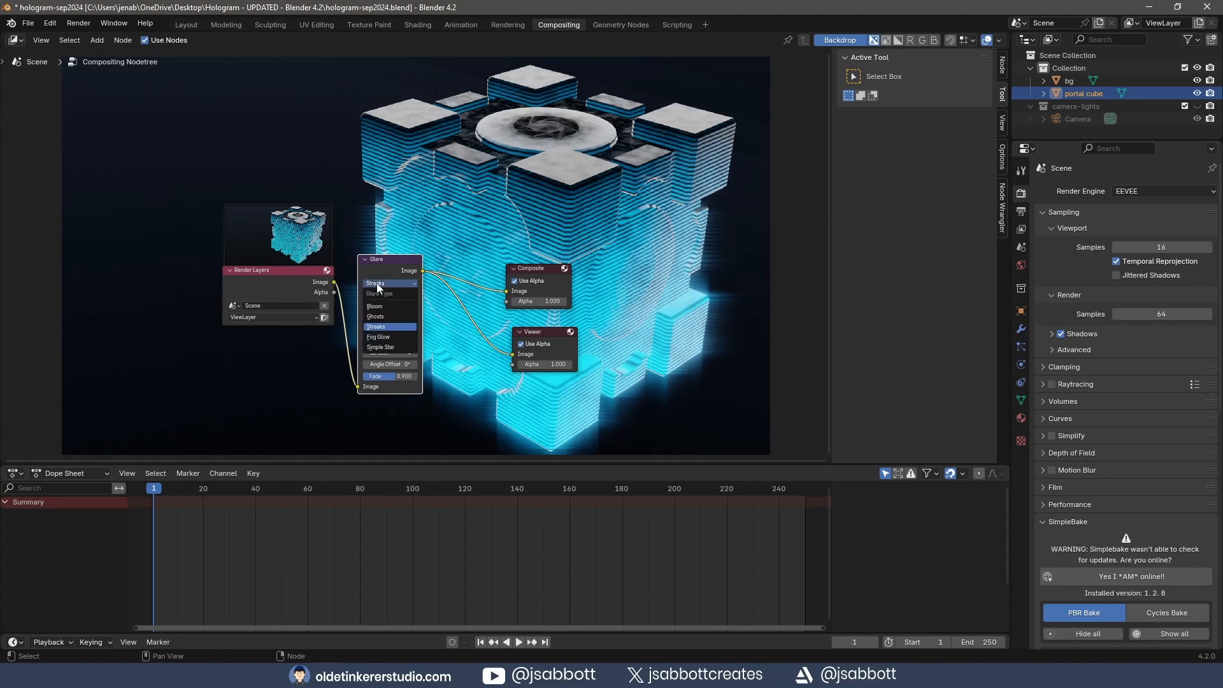
left_click(382, 338)
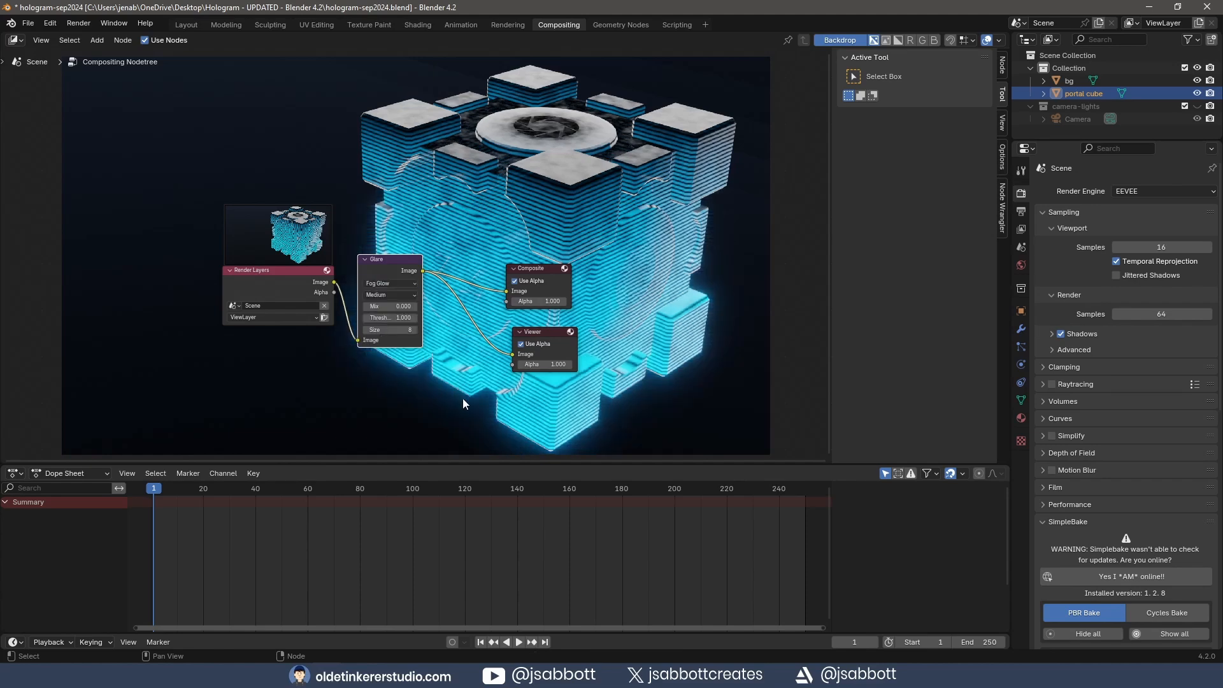
left_click(380, 306)
type("0.5")
key("Return")
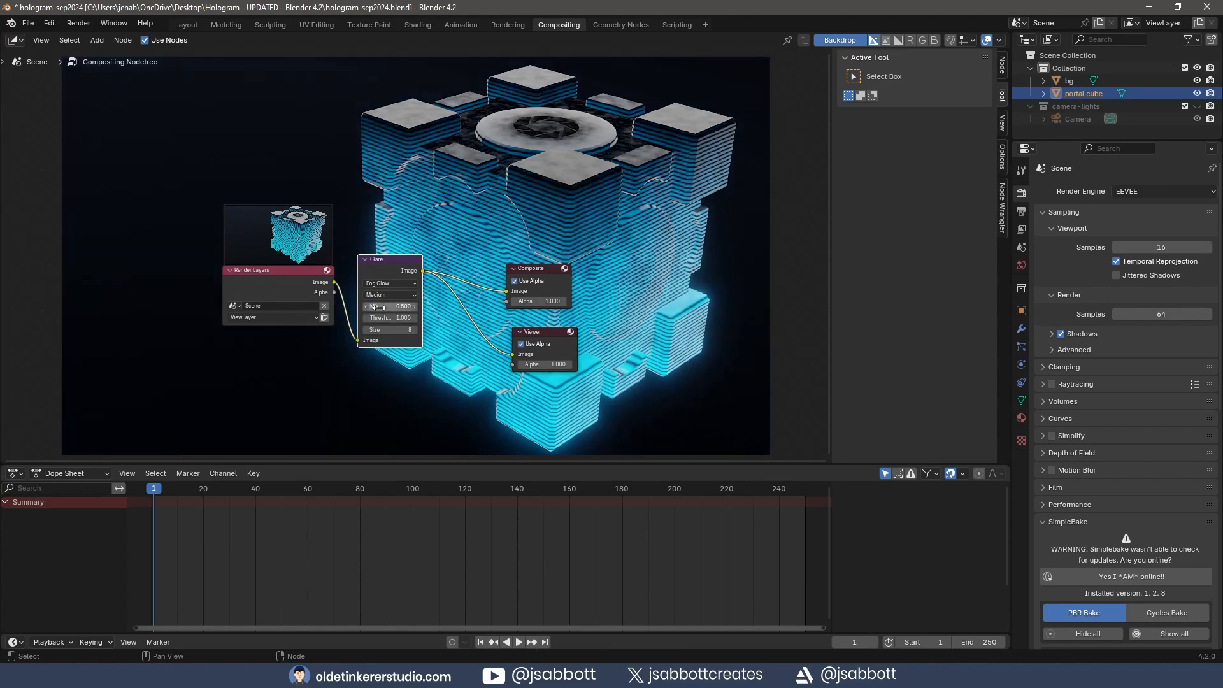